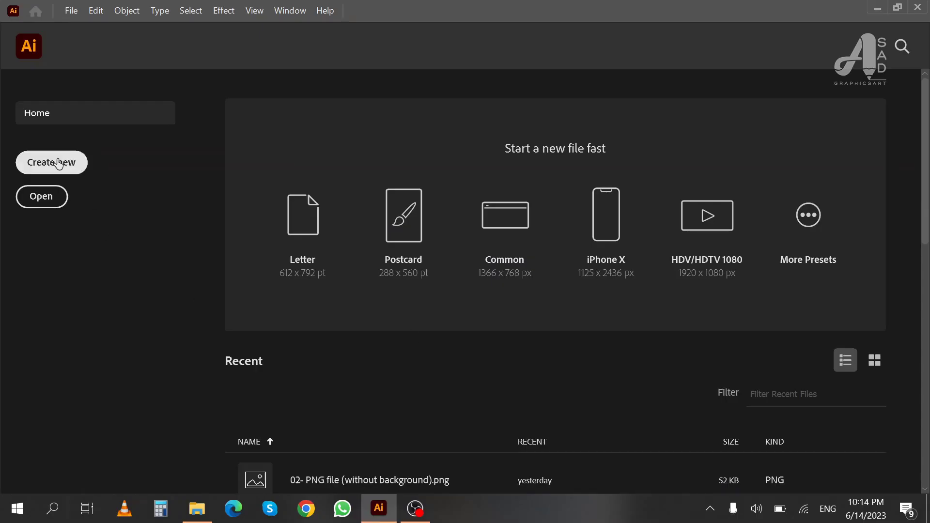
From the Home screen, bring up Create new with the 1000 × 1000 px custom preset
left_click(69, 162)
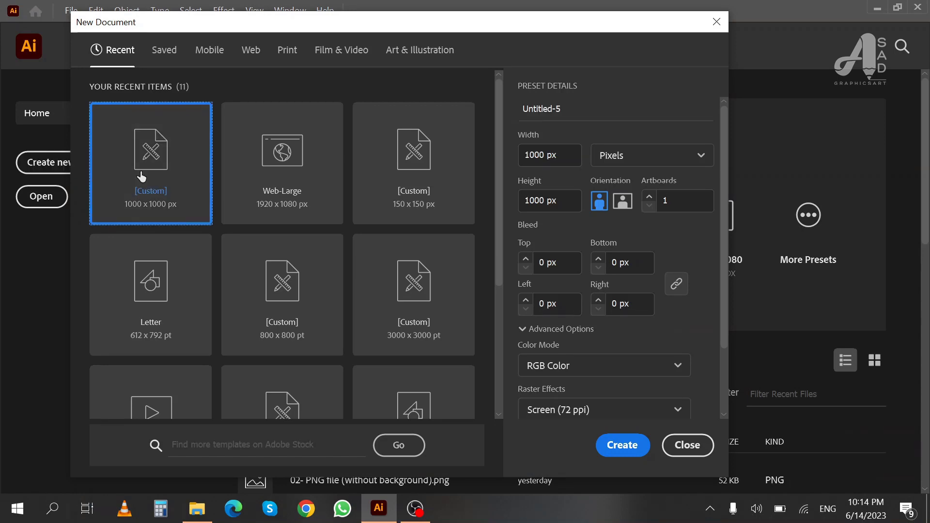
Create the 1000 × 1000 px document and place the lotus sketch across the artboard
key("Return")
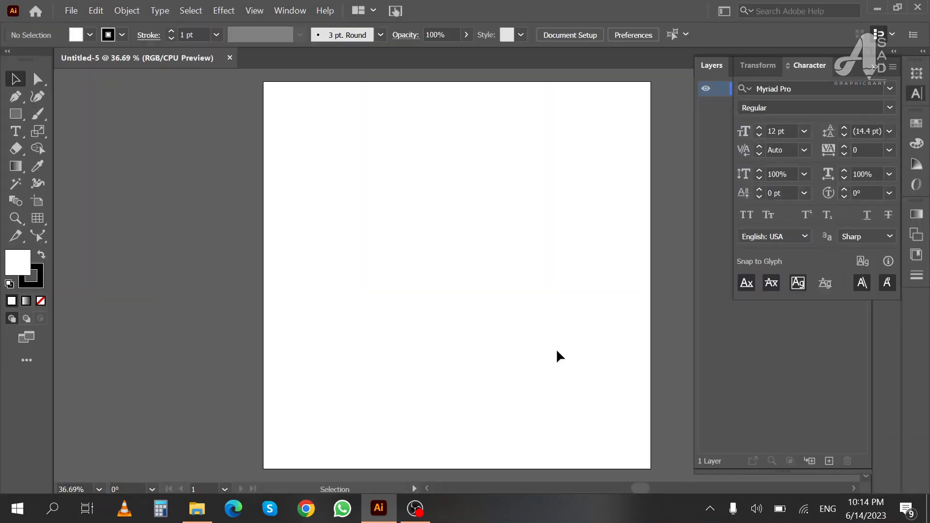
left_click(71, 11)
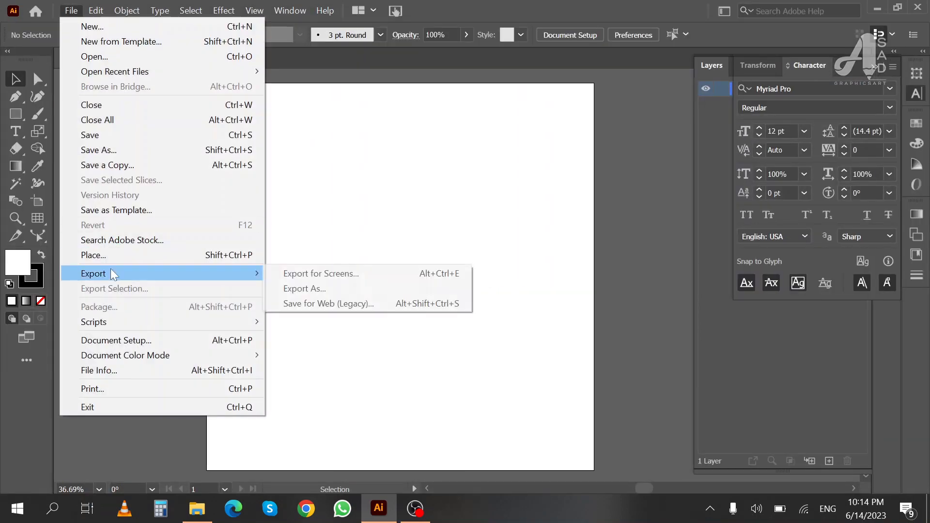
left_click(111, 255)
double_click(170, 131)
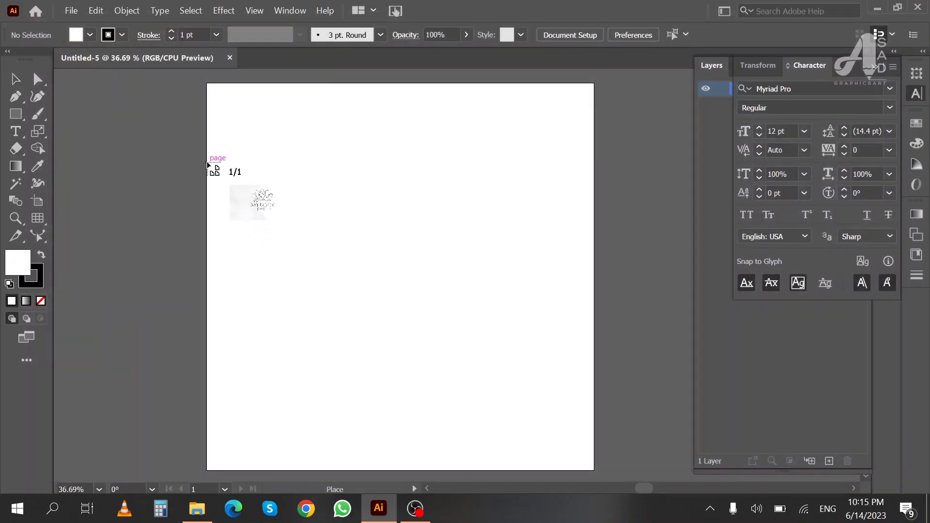
left_click_drag(208, 161, 597, 426)
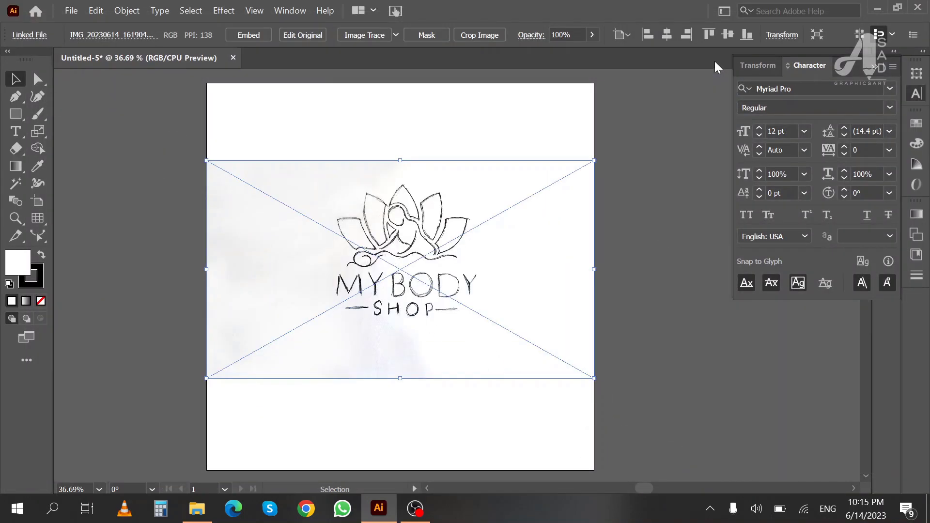
Make Layer 1 a template, add a new layer named Line, and zoom into the sketch
left_click(876, 67)
double_click(826, 96)
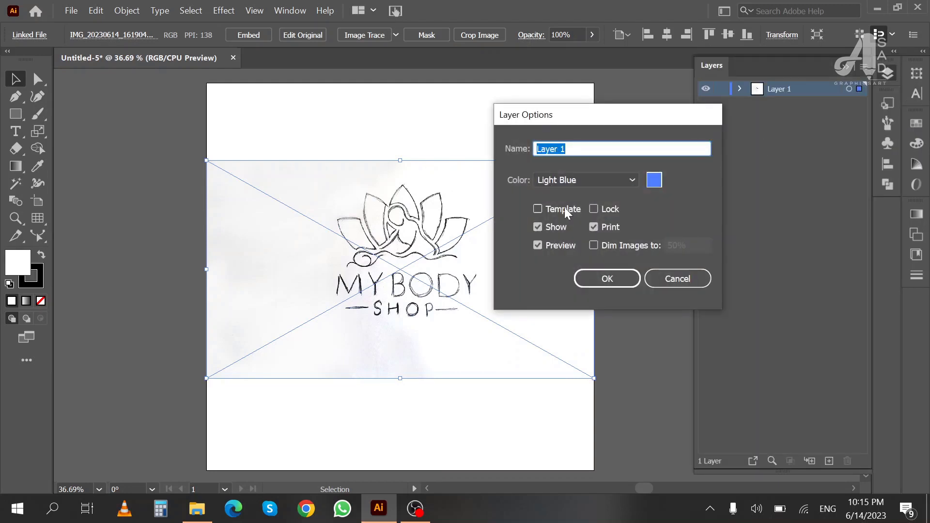
left_click(565, 208)
left_click(606, 275)
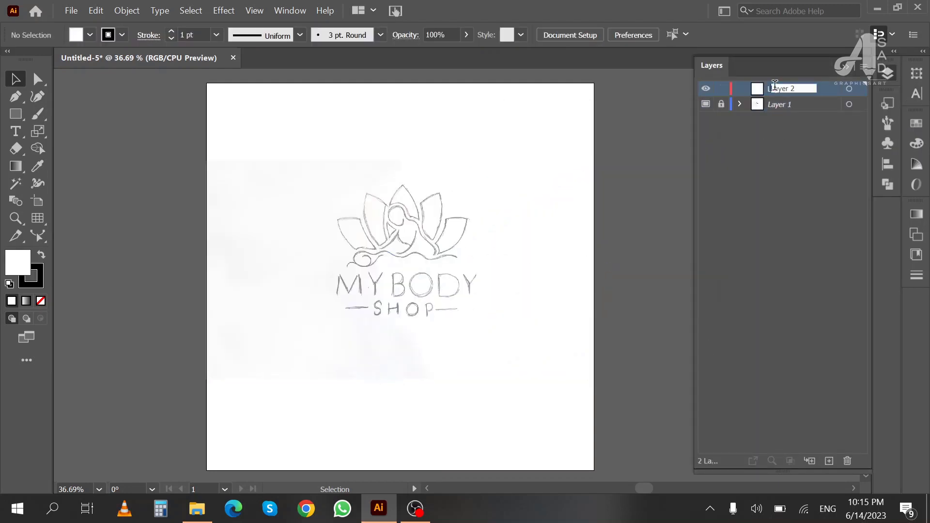
key("Return")
key("z")
left_click(428, 252)
left_click(409, 228)
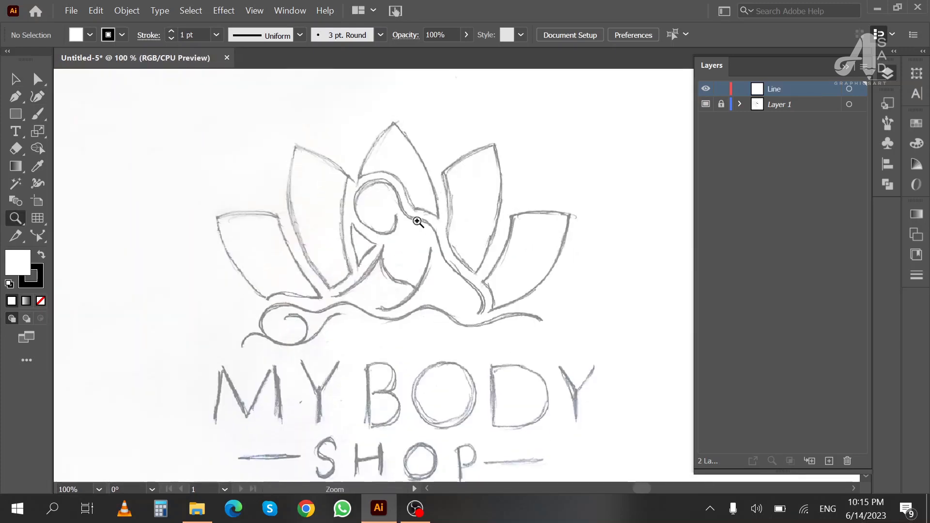
Trace the central petal as a pointed leaf from tip to base, bowing both sides
left_click(16, 96)
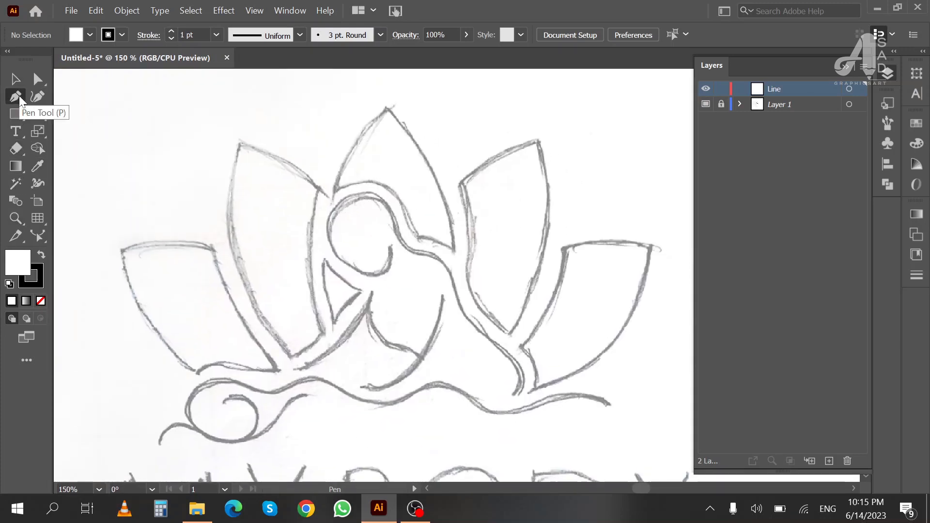
left_click(387, 109)
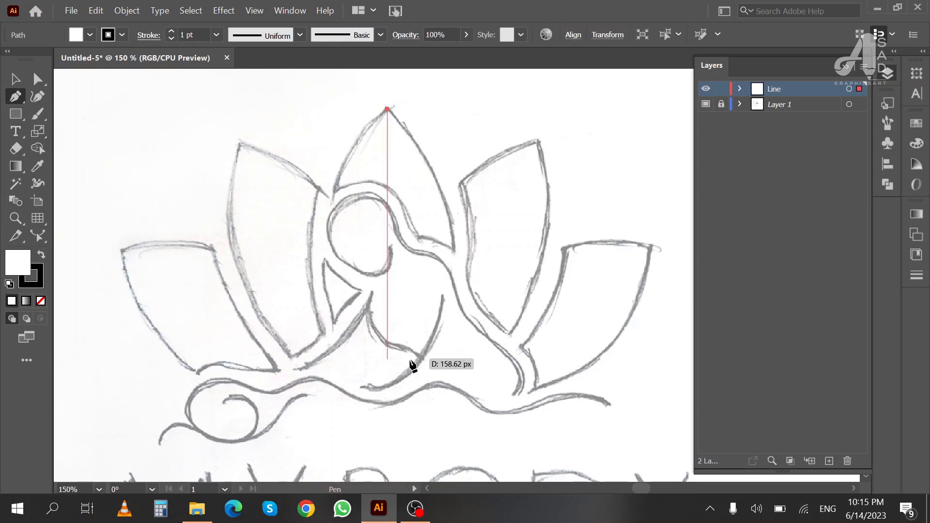
left_click(388, 403)
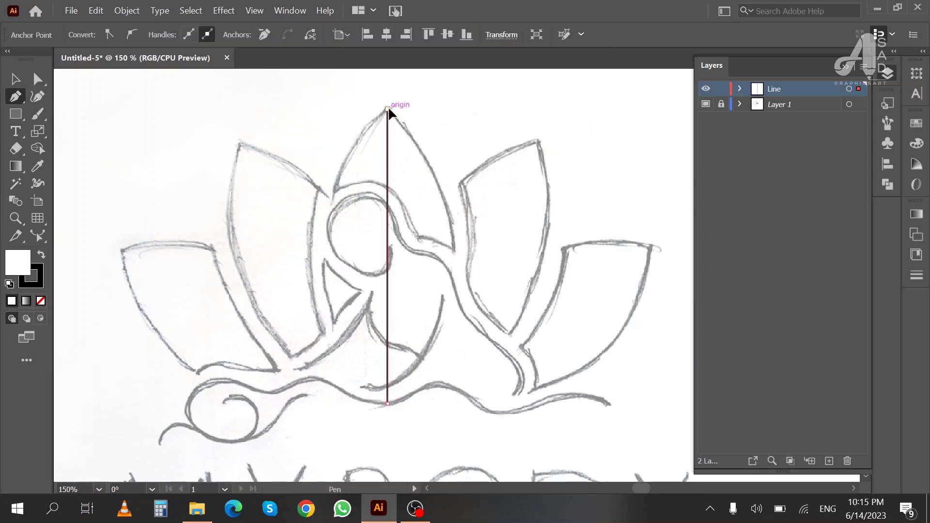
key("shift+grave")
left_click_drag(390, 253, 454, 264)
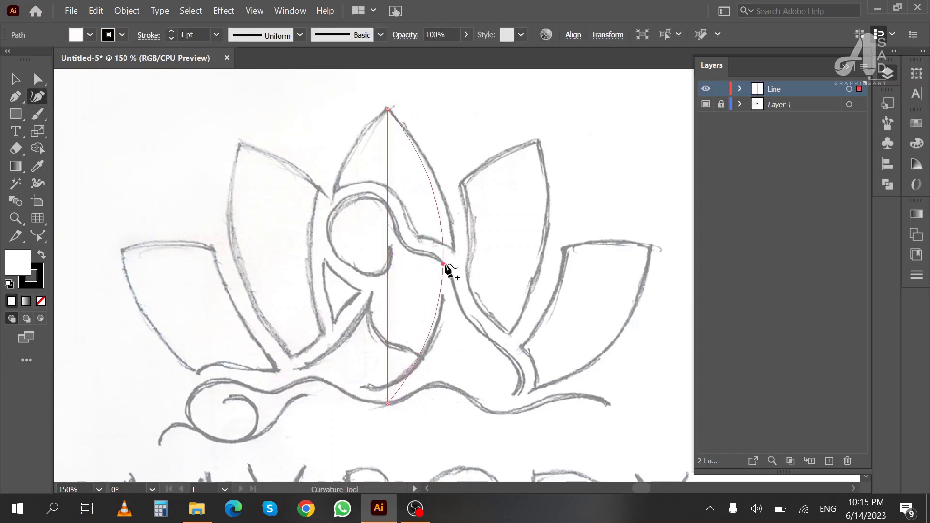
left_click_drag(389, 265, 323, 261)
Give the petal no fill and a 3 pt black stroke, then deselect it
left_click(41, 301)
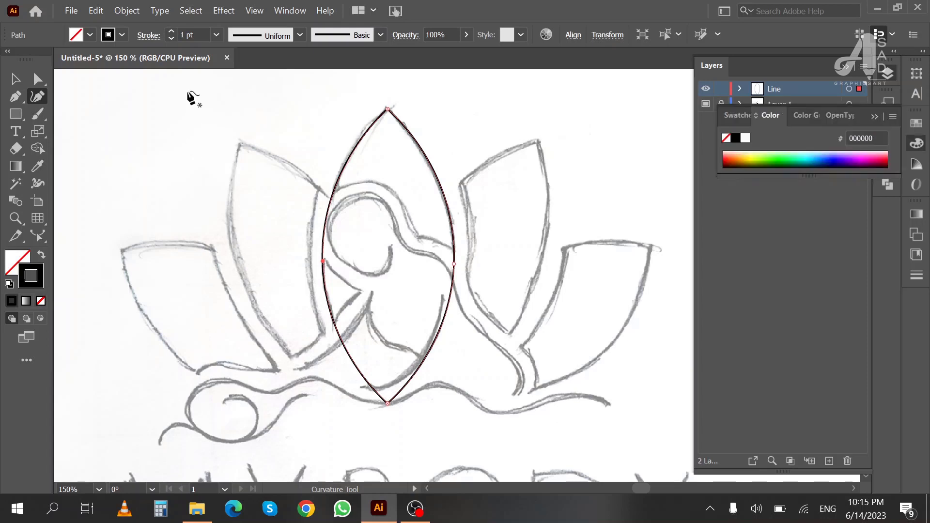
left_click(172, 31)
left_click(172, 30)
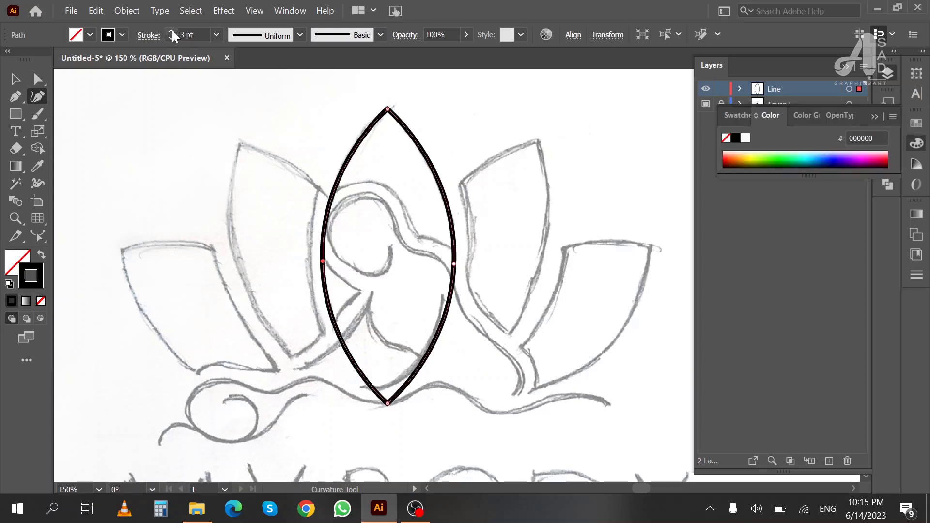
key("v")
left_click(274, 116)
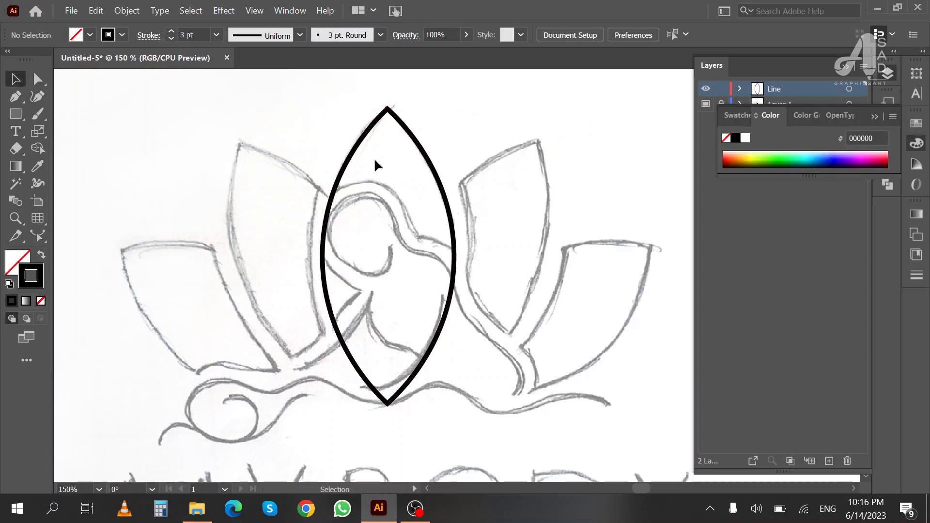
Rotate a pasted-in-front copy of the petal to the right around its base
left_click(378, 125)
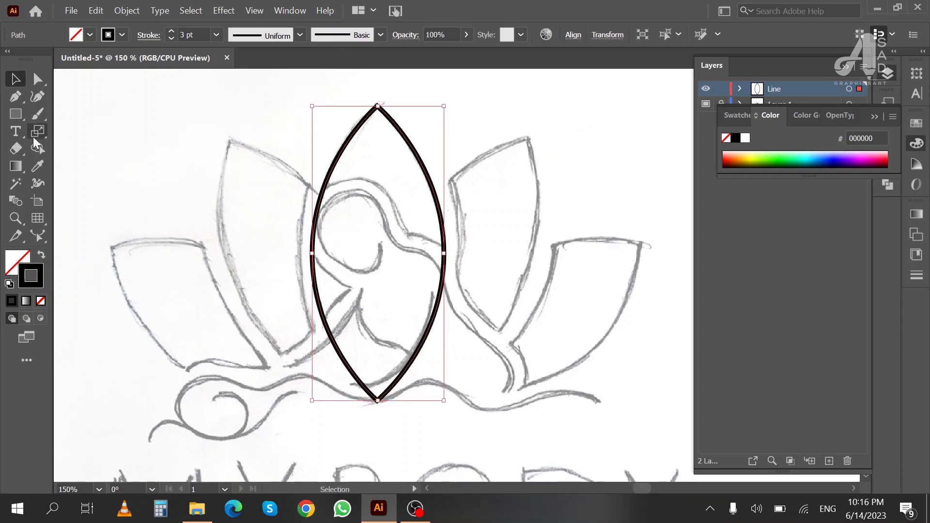
left_click(42, 130)
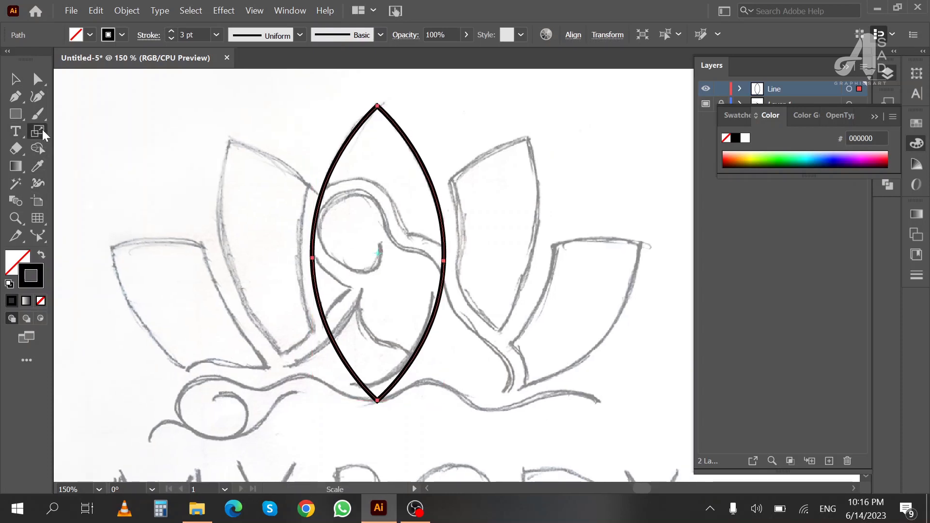
left_click(128, 130)
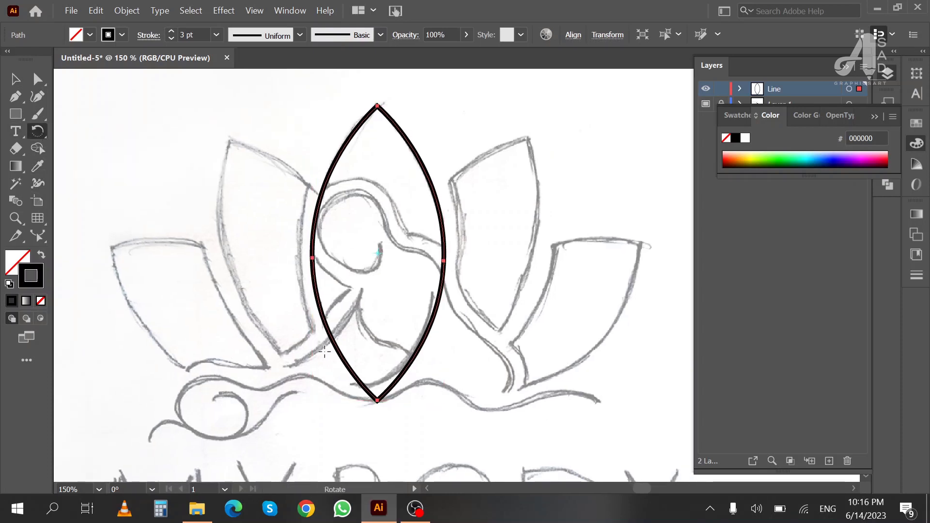
left_click(377, 400)
left_click(95, 11)
left_click(115, 75)
left_click(95, 11)
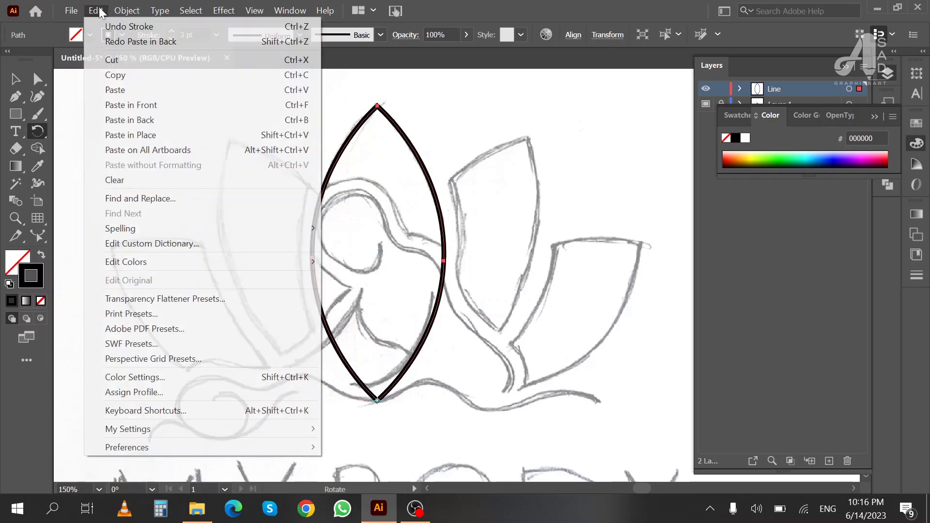
left_click(116, 105)
left_click_drag(377, 104, 536, 138)
Paste another petal copy and repeat the rotation with Ctrl+D for a second right petal
left_click(96, 11)
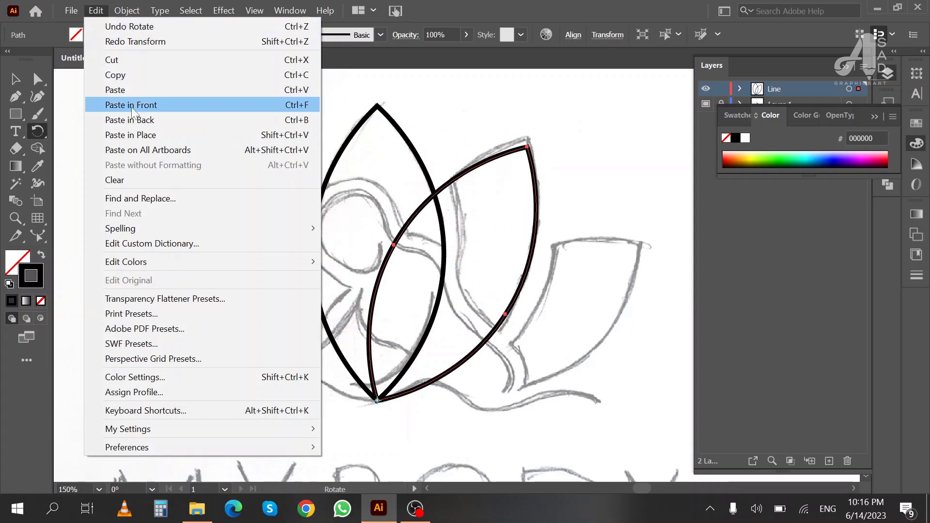
left_click(117, 104)
left_click(96, 10)
left_click(126, 95)
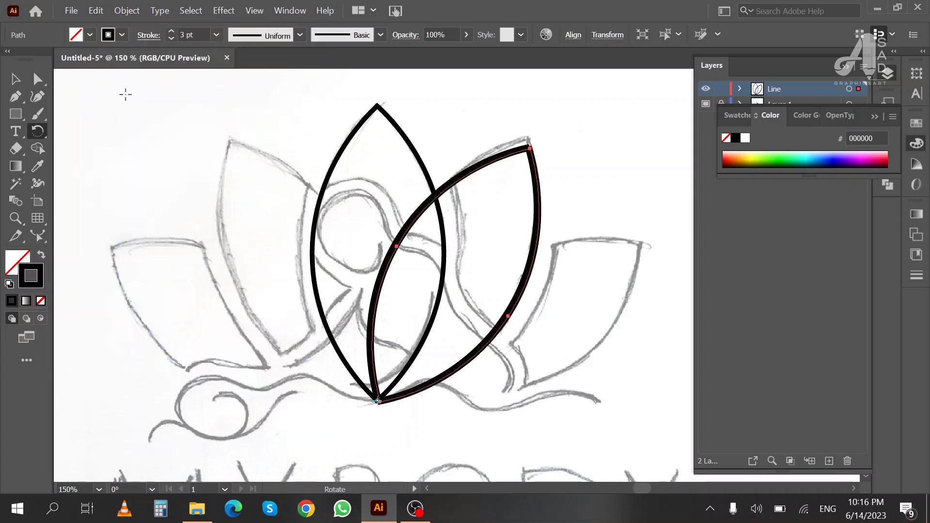
key("ctrl+d")
key("v")
left_click(586, 161)
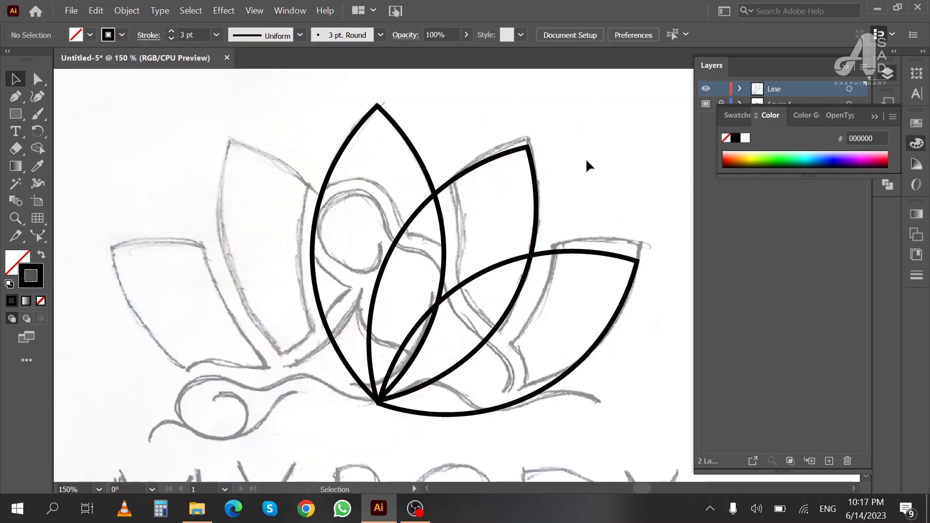
Copy the two right-hand petals, reflect them vertically, and shift them to the left side
left_click(509, 300)
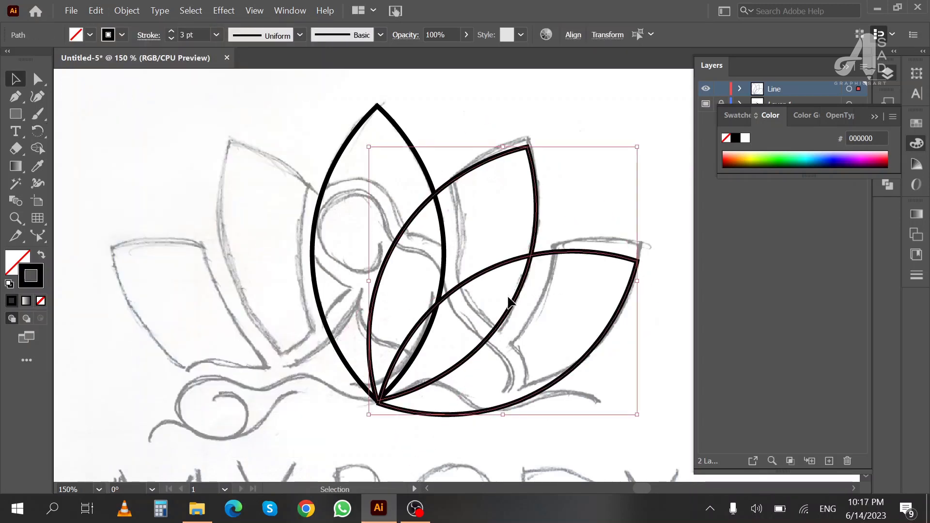
left_click(96, 10)
left_click(131, 75)
left_click(96, 11)
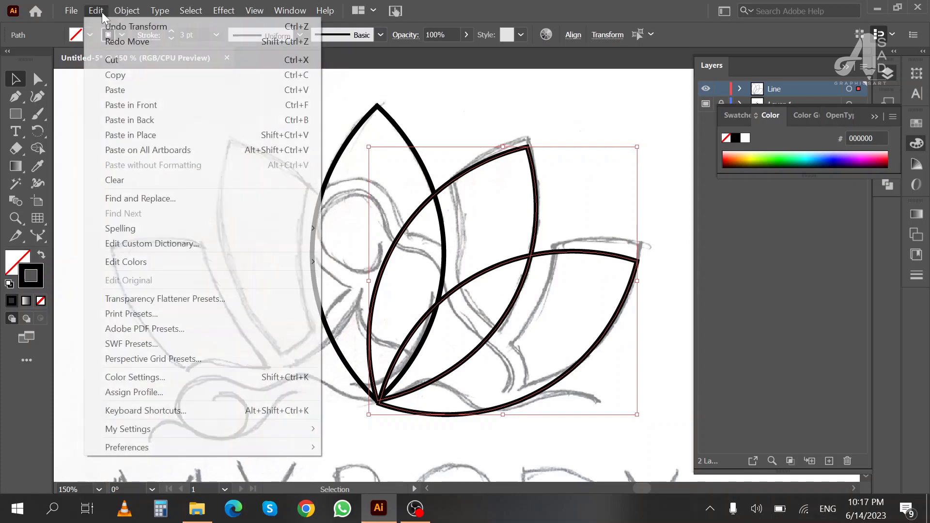
left_click(141, 111)
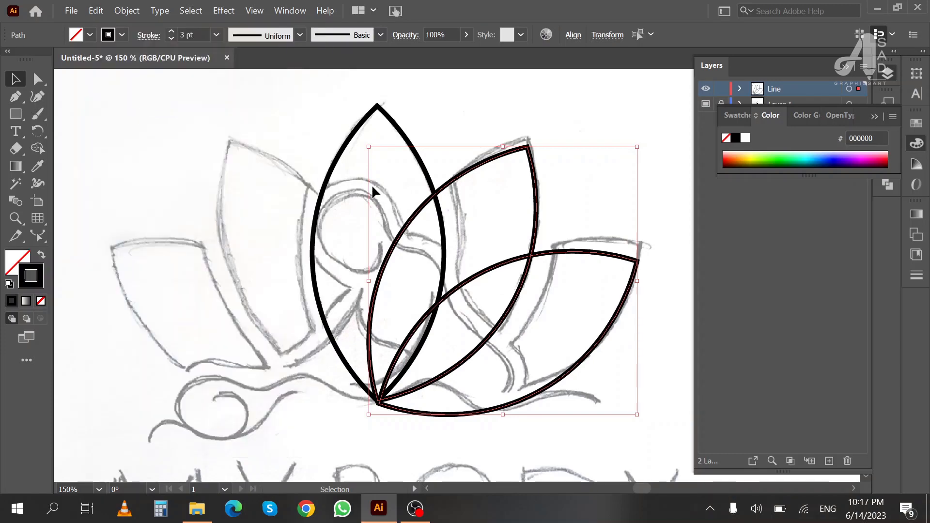
right_click(473, 181)
left_click(662, 410)
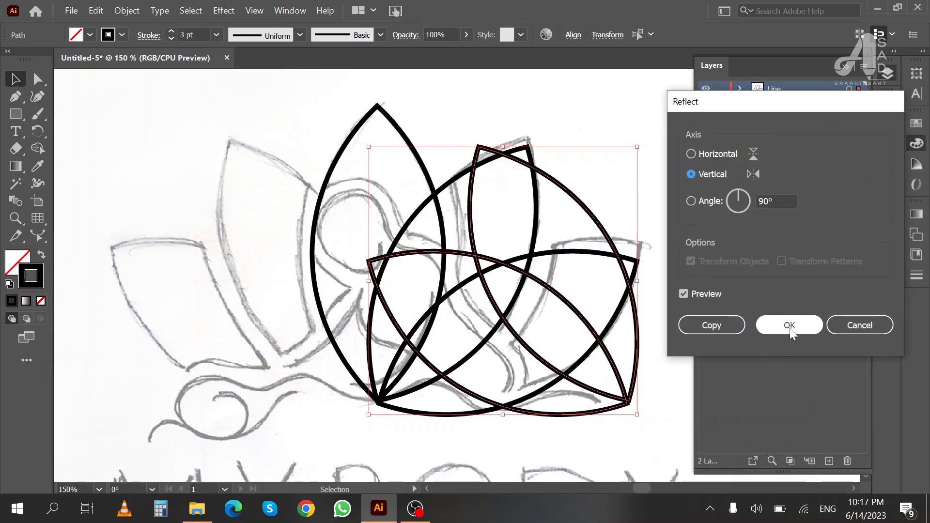
left_click(777, 324)
key("shift+Left")
key("shift+Left")
key("shift+Left")
key("shift+Left")
key("shift+Left")
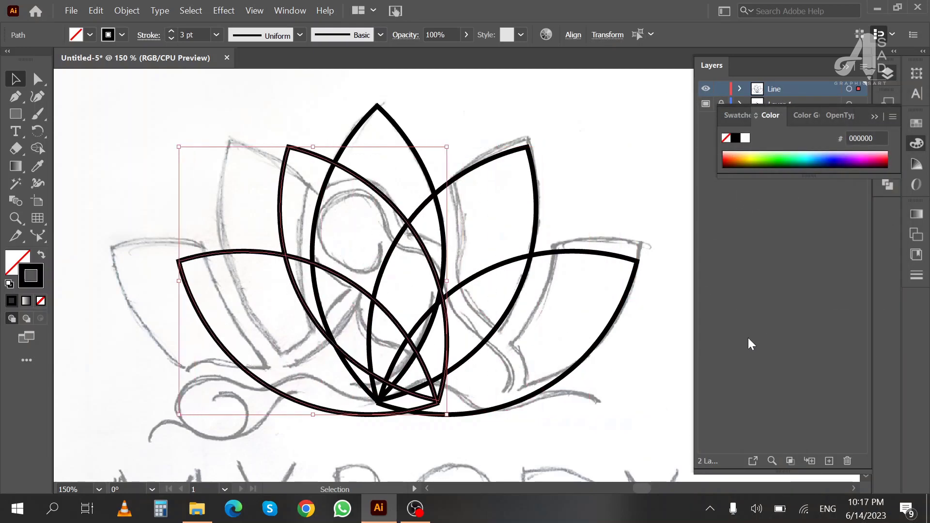
key("shift+Left")
key("shift+Left")
key("shift+Left")
key("shift+Left")
key("shift+Left")
Group the five petals, check their alignment, then ungroup them again
left_click(631, 276, "shift")
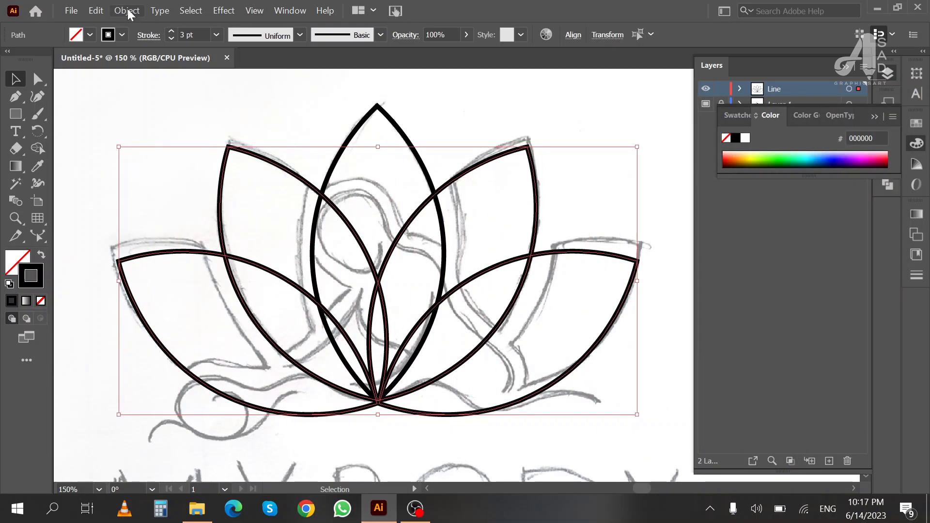
left_click(127, 10)
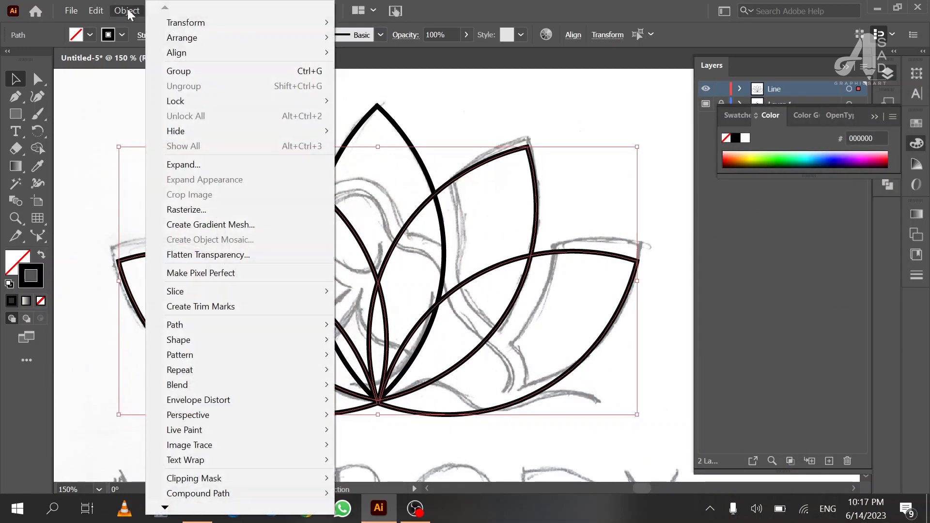
left_click(190, 71)
left_click(573, 34)
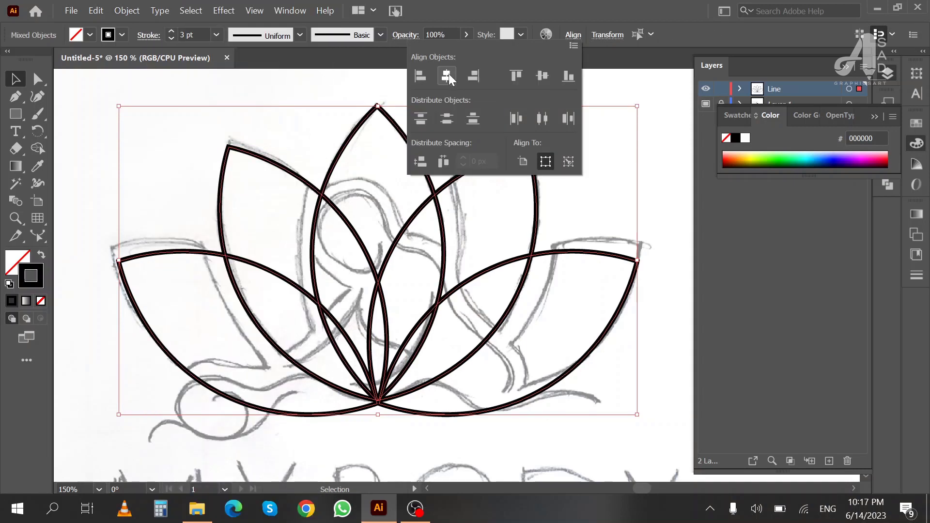
right_click(424, 172)
left_click(127, 10)
left_click(194, 85)
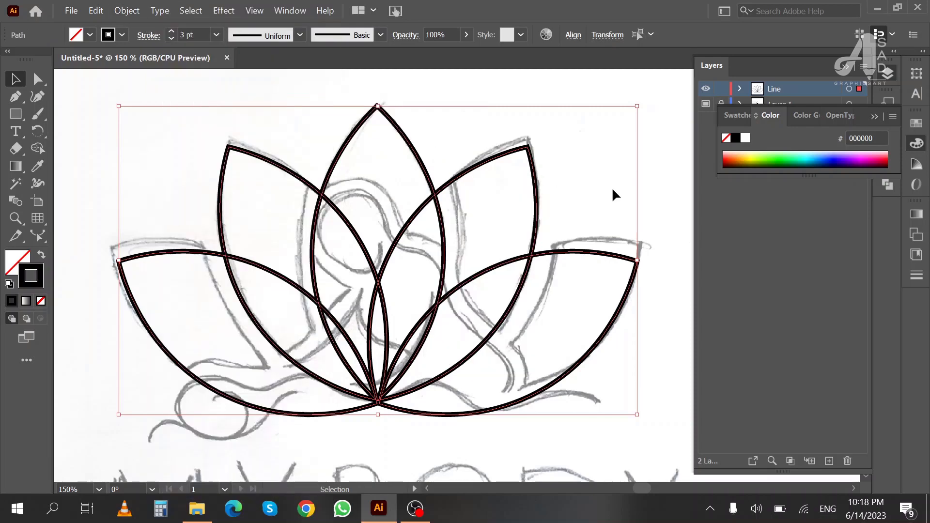
Swap fill and stroke so the petals turn solid black, then select the central and right inner petals
scroll(596, 196, "down", 1)
left_click(42, 260)
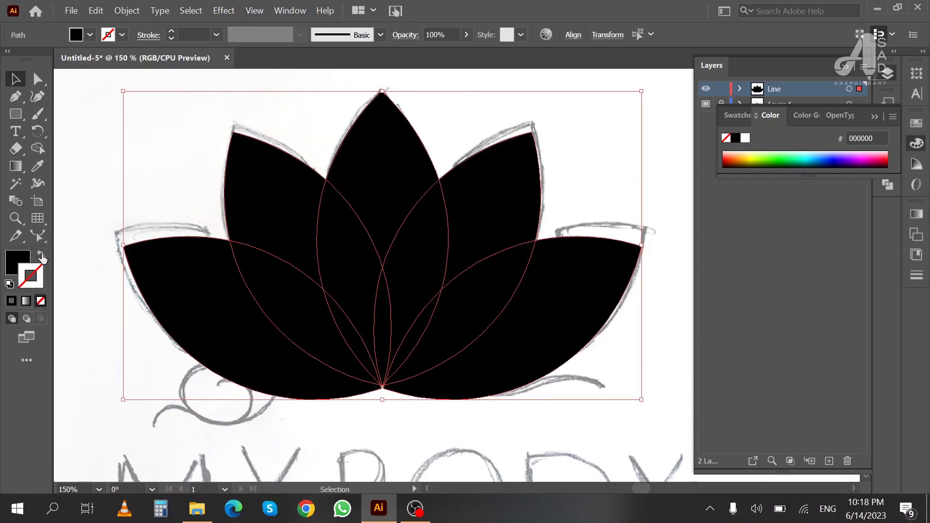
left_click(600, 149)
left_click(535, 243)
left_click(411, 170, "shift")
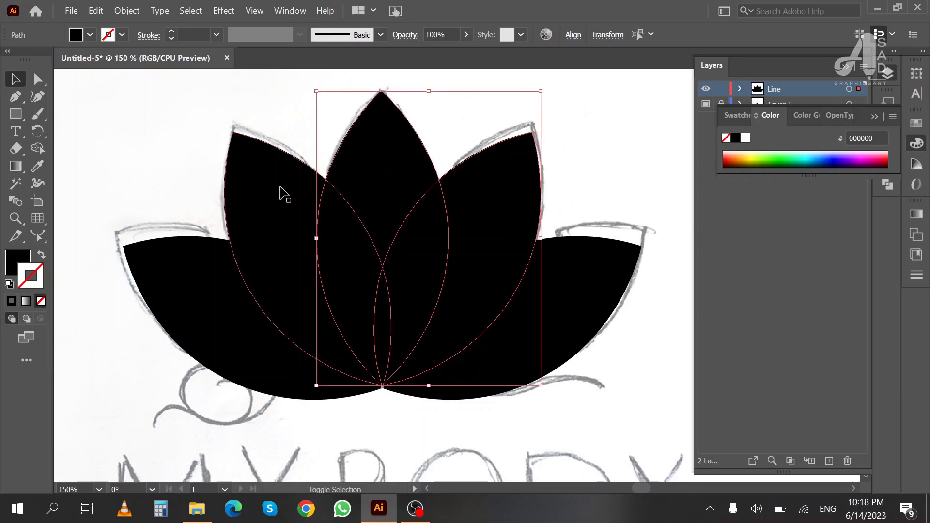
left_click(127, 10)
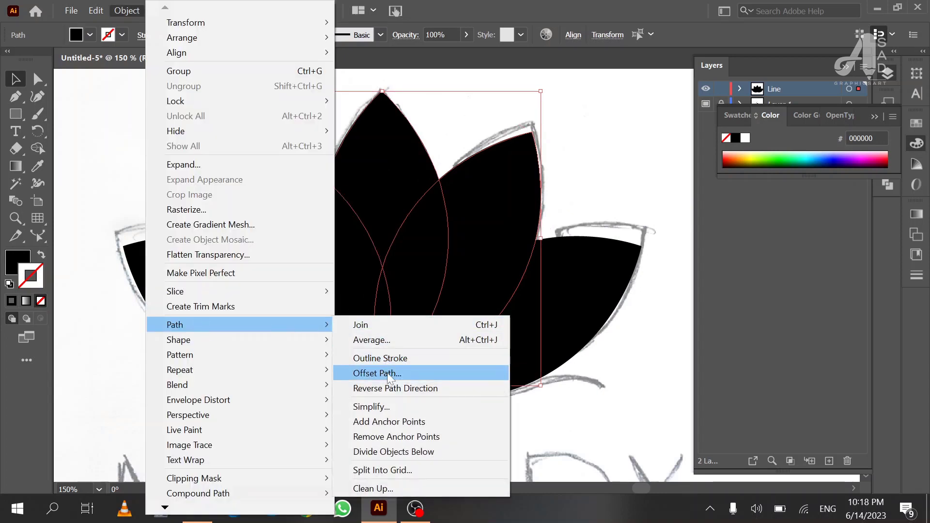
Offset the selected petals by 8 px and bring the central offset petal to the front
left_click(377, 373)
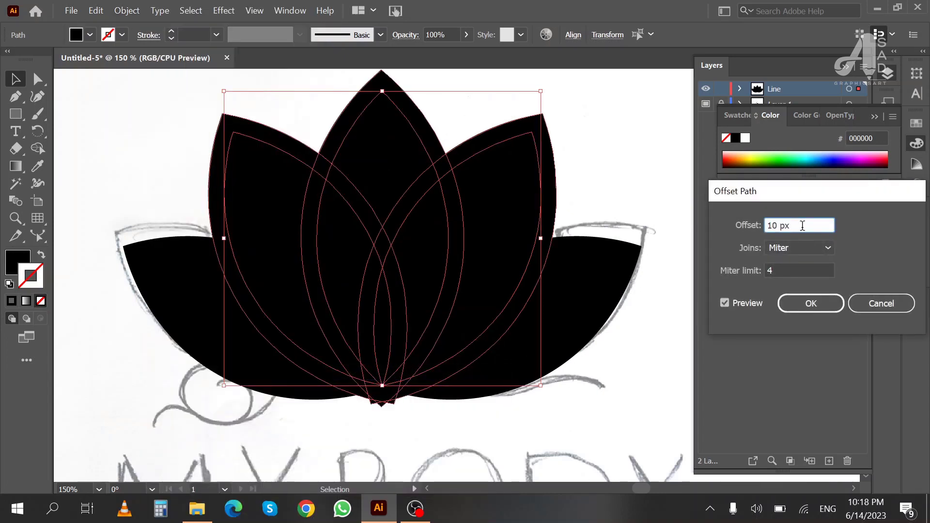
key("Down")
key("Down")
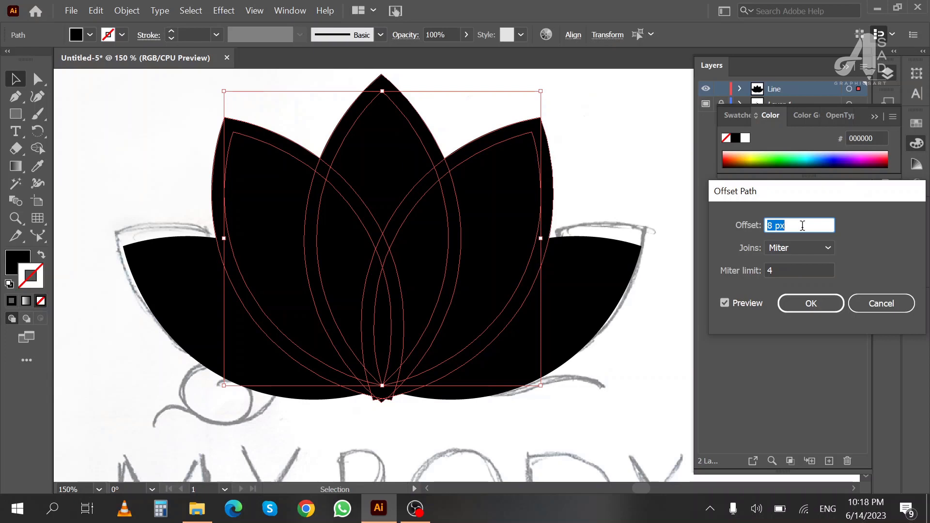
left_click(795, 304)
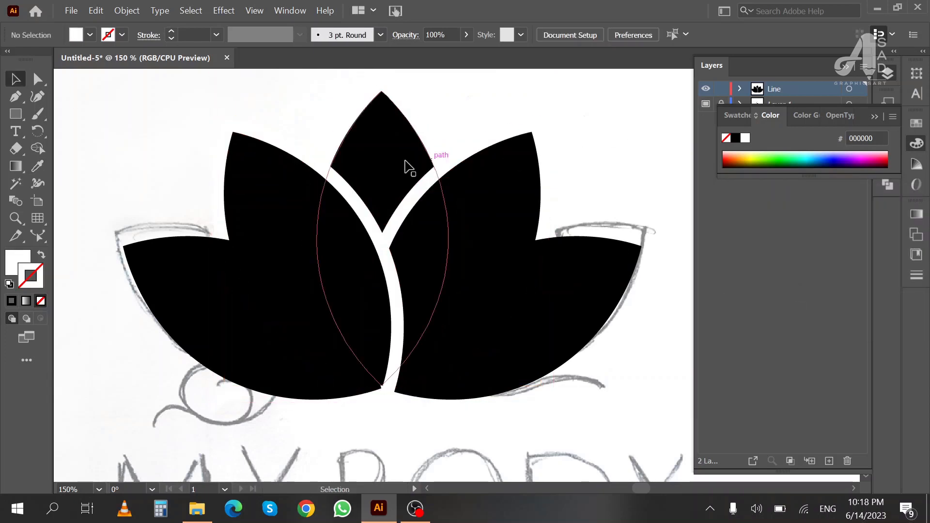
left_click(428, 140)
right_click(394, 156)
left_click(591, 362)
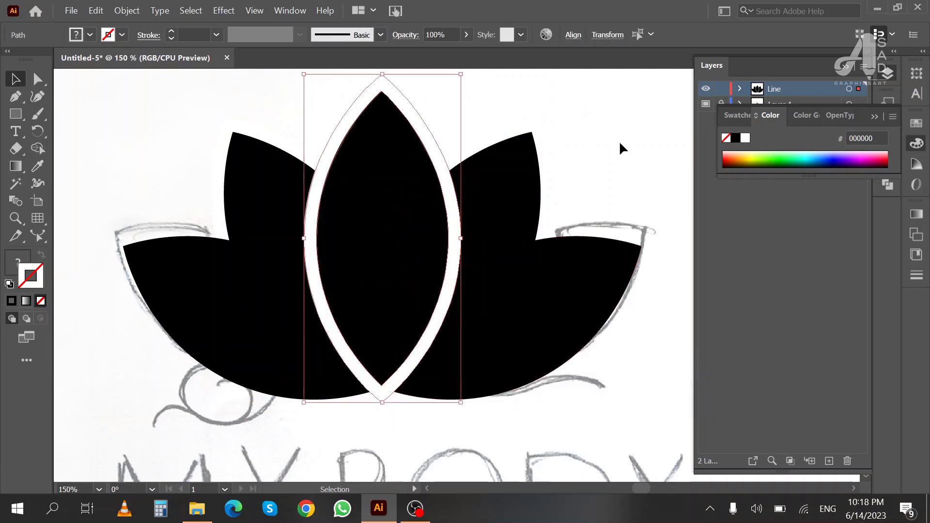
Bring the right, left and central offset outlines to the front
left_click(619, 140)
left_click(547, 155)
left_click(286, 180, "shift")
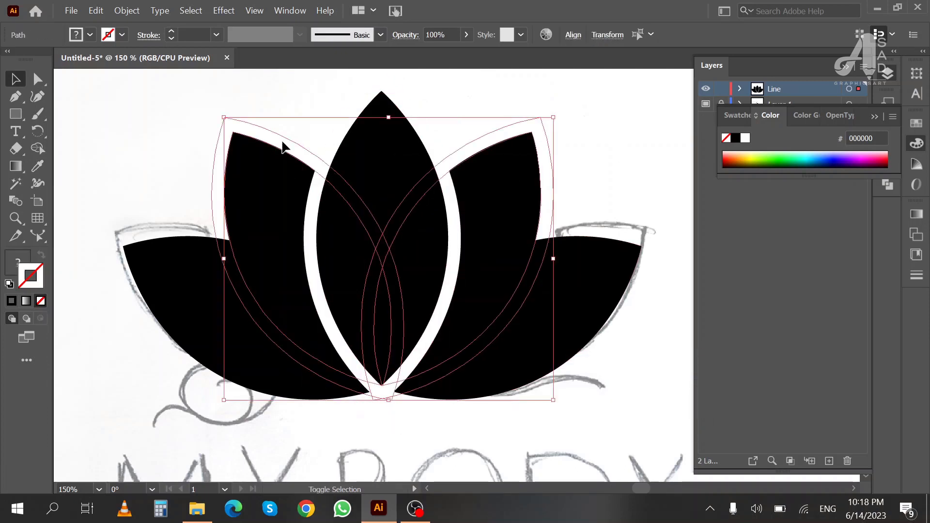
left_click(429, 146, "shift")
right_click(420, 154)
left_click(583, 358)
left_click(640, 129)
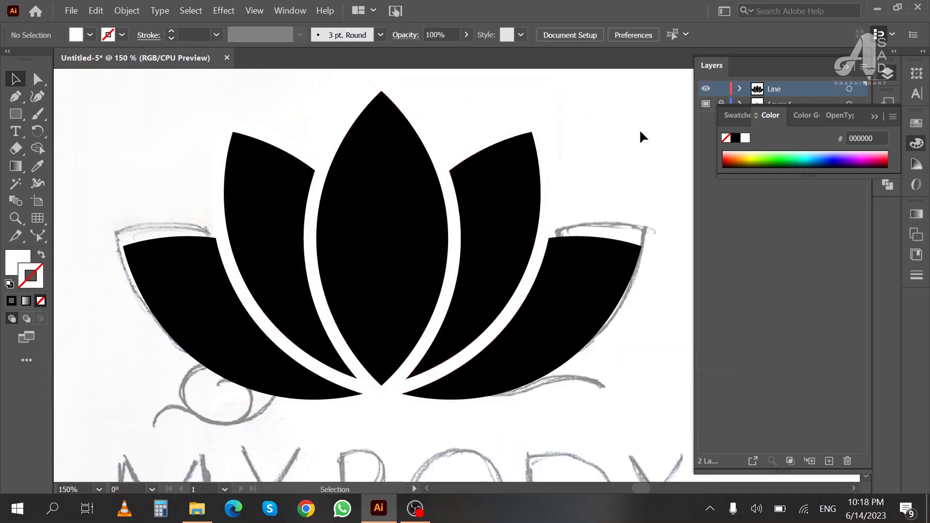
Zoom in to inspect the layered lotus petals, then zoom back out to the whole sketch
key("z")
left_click(428, 225, "alt")
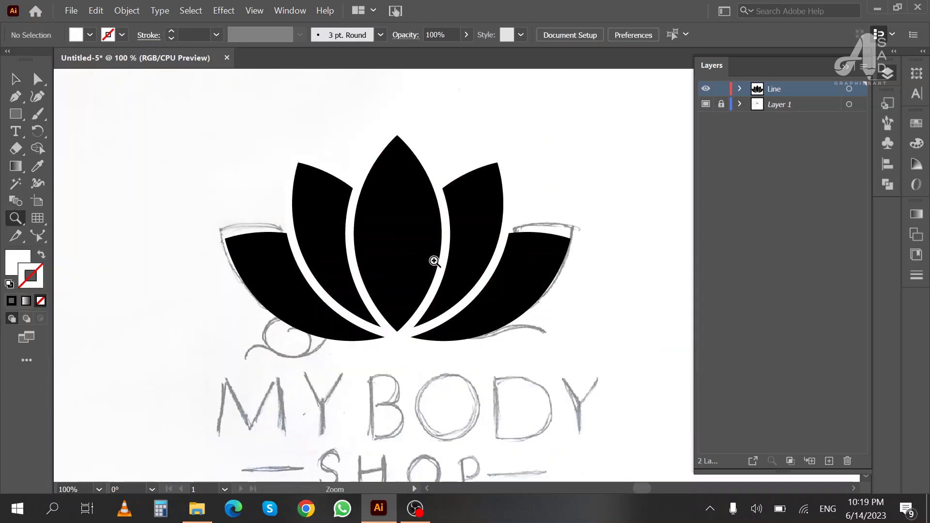
left_click(405, 259)
key("v")
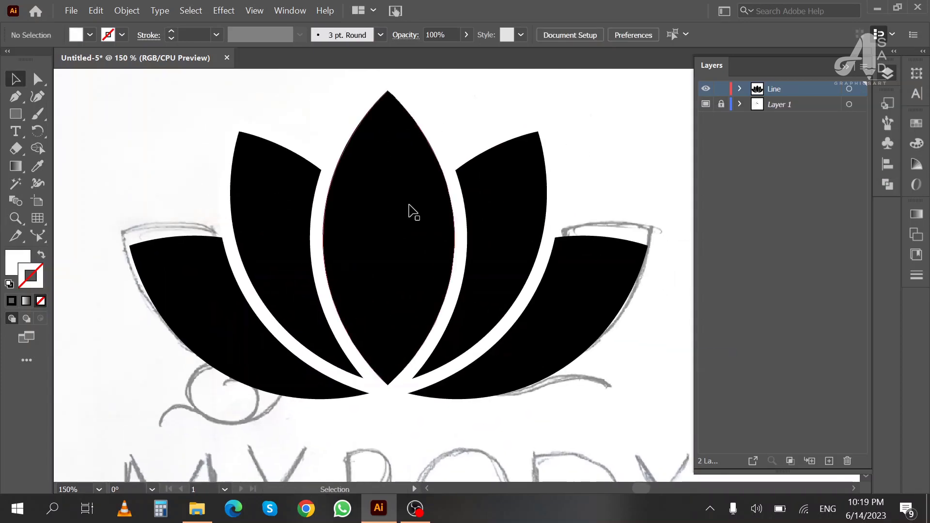
left_click(411, 212)
right_click(412, 211)
left_click(660, 331)
key("z")
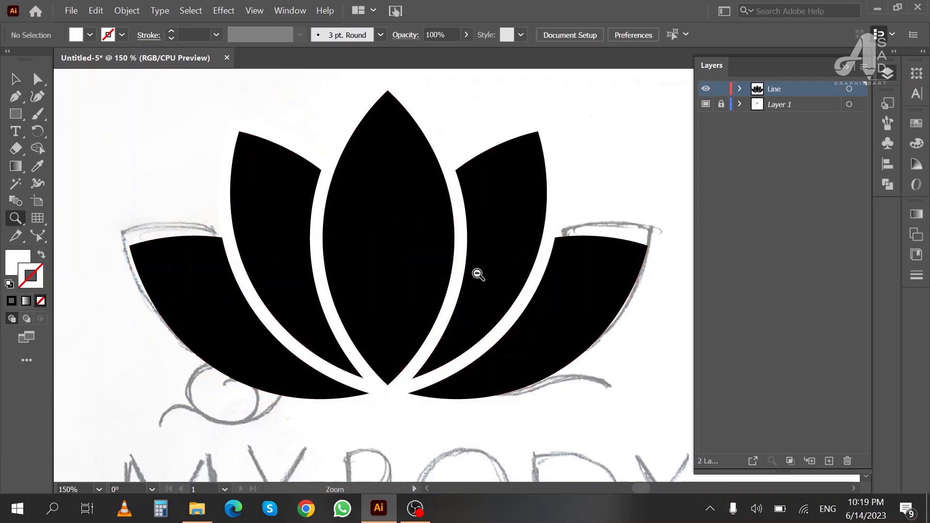
left_click(456, 266, "alt")
key("v")
scroll(533, 233, "down", 1)
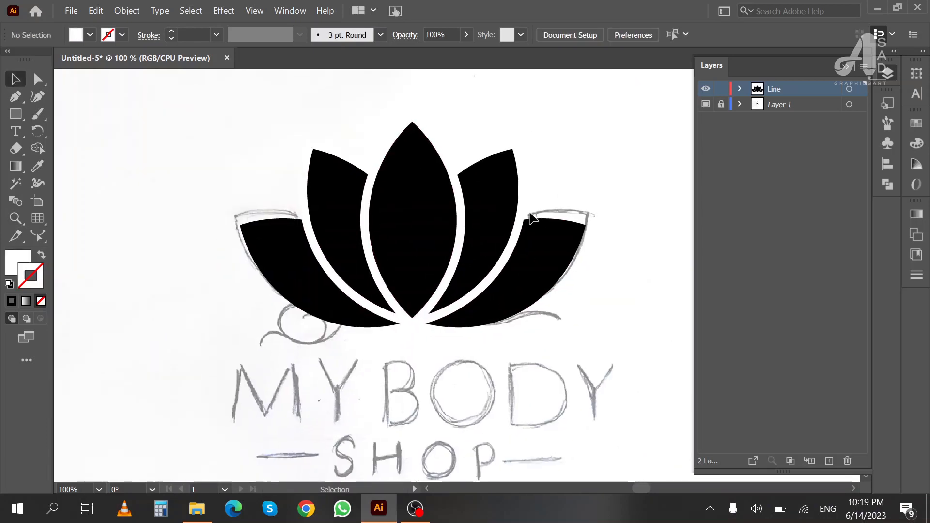
Use Minus Front to cut offset gaps out of the right-middle and outer right petals
left_click(523, 215)
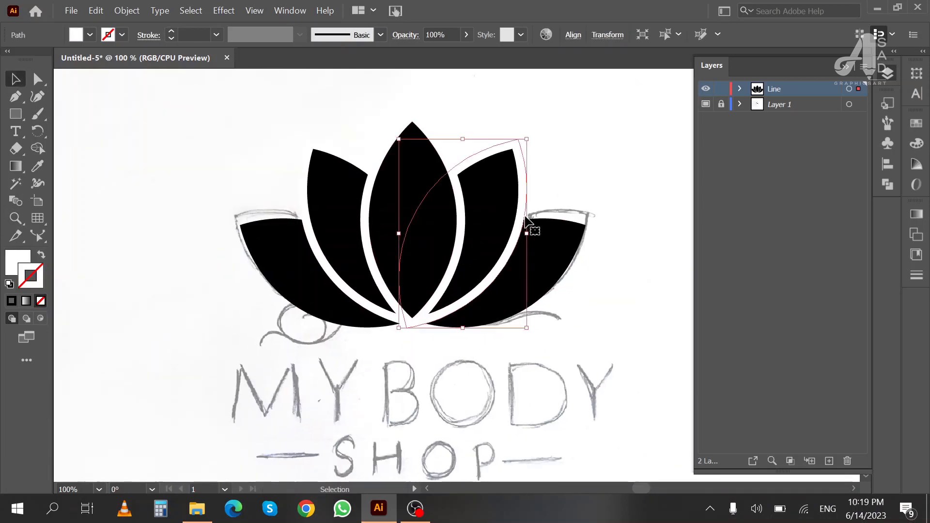
left_click(527, 219, "shift")
left_click(885, 187)
left_click(744, 136)
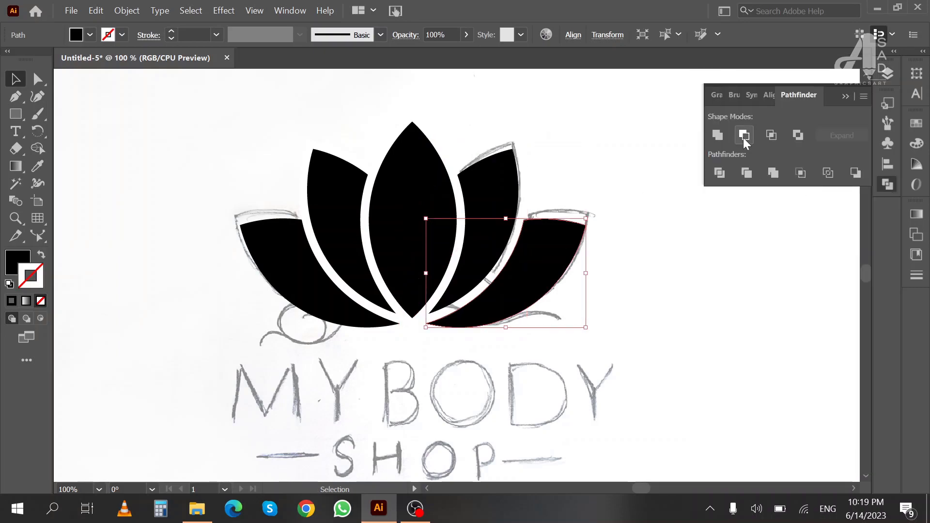
left_click(458, 188)
Paste a copy of the central offset outline in front and cut gaps from both left petals
left_click(96, 10)
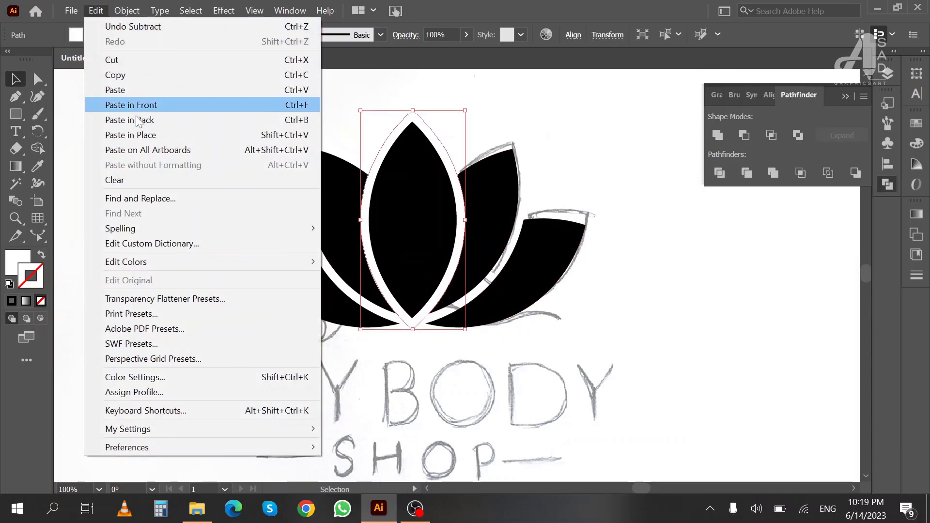
left_click(129, 75)
left_click(96, 10)
left_click(128, 105)
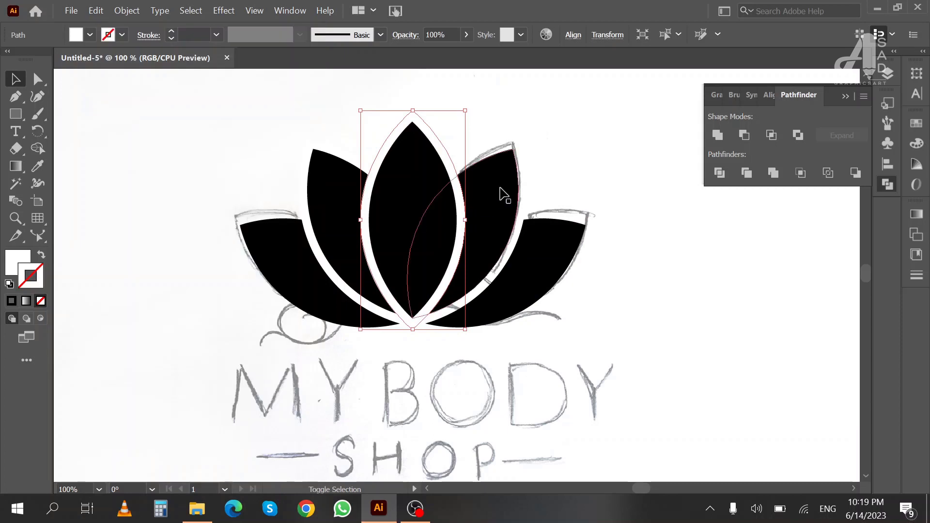
left_click(744, 135)
left_click(449, 158)
left_click(359, 203, "shift")
left_click(744, 135)
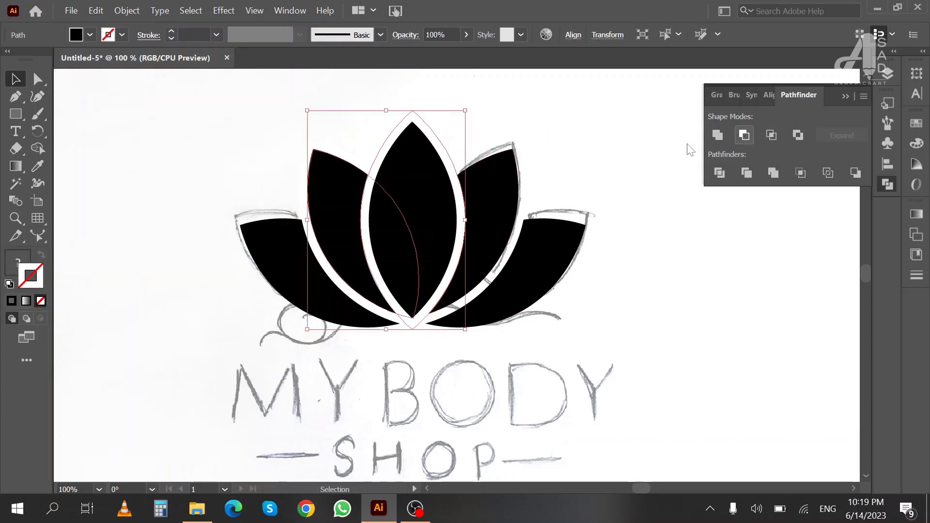
left_click(290, 227, "shift")
left_click(746, 136)
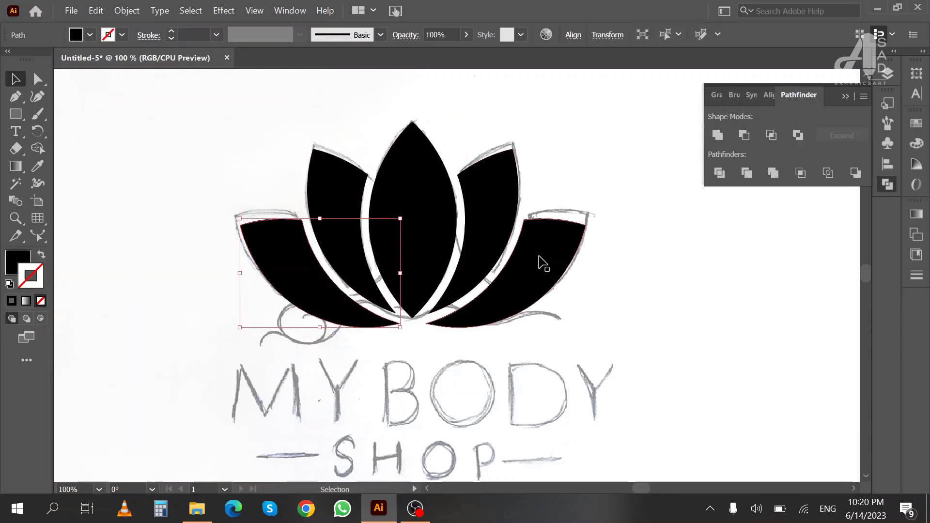
Select all five cut petals and unite them into one lotus shape
left_click(539, 264)
left_click(467, 202, "shift")
left_click(412, 218, "shift")
left_click(332, 203, "shift")
left_click(280, 247, "shift")
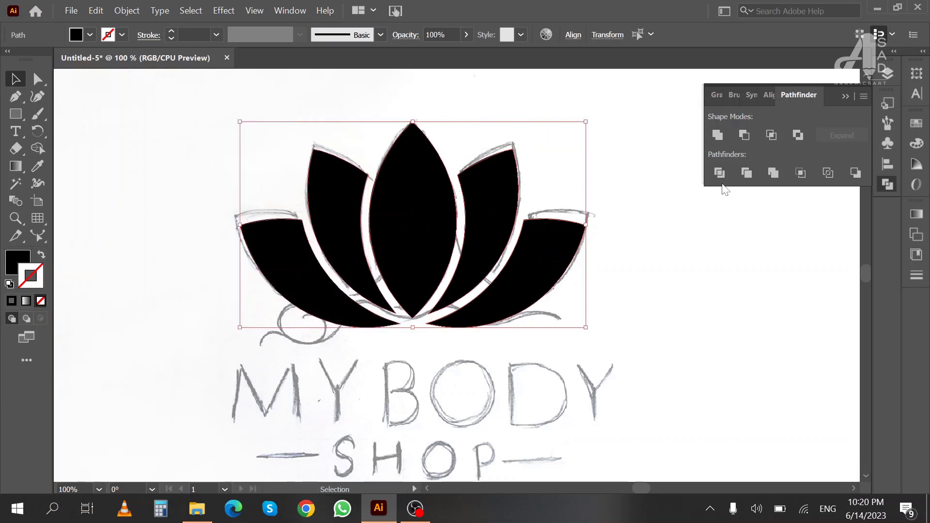
left_click(716, 138)
left_click(883, 76)
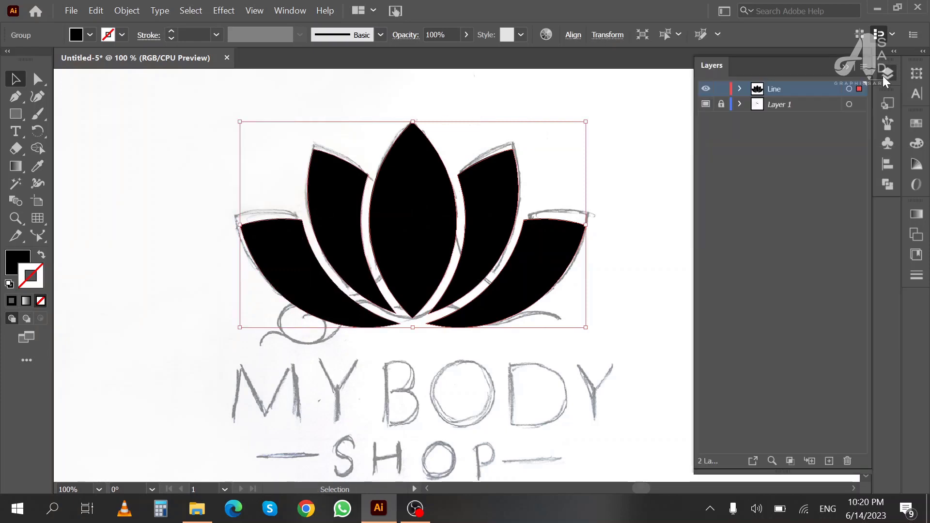
Hide the lotus layer, add a new layer named Line 2, and zoom in on the figure
left_click(706, 89)
left_click(829, 460)
type("Human lne")
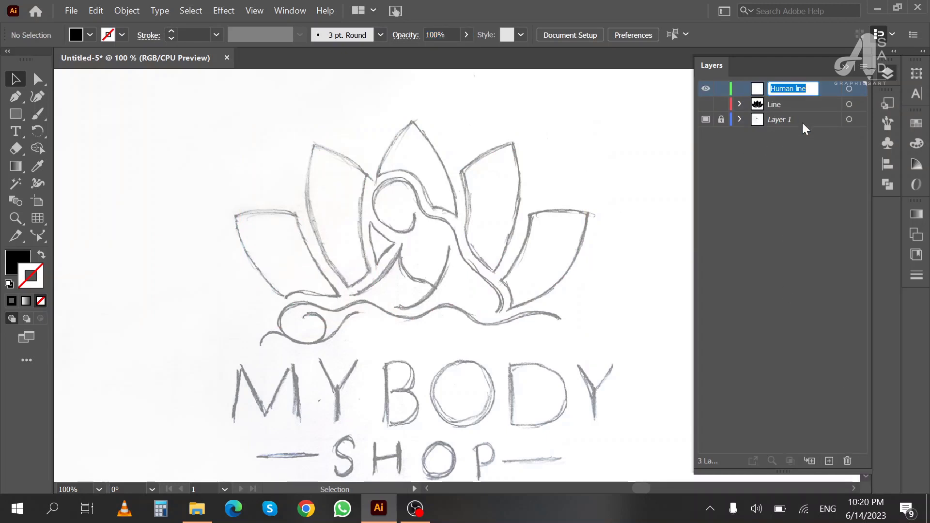
type("Line 2")
key("Return")
key("z")
left_click(453, 270)
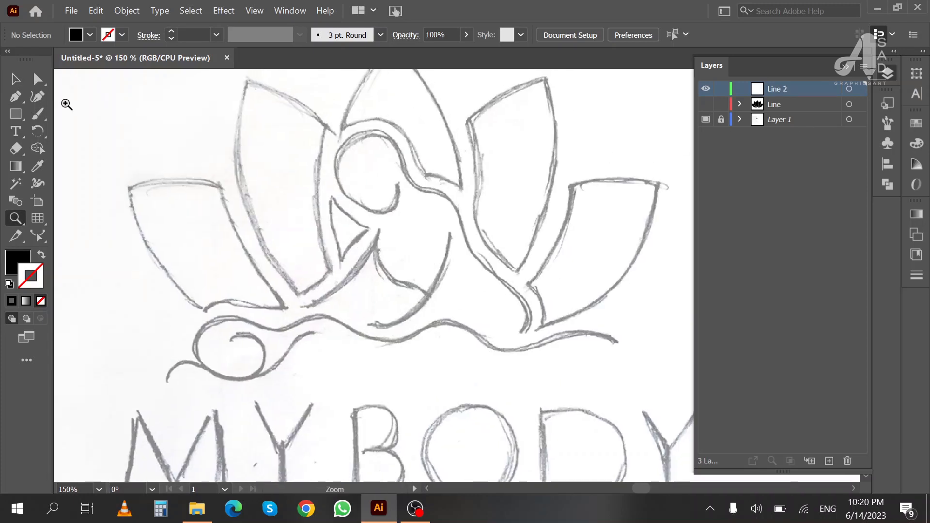
left_click(16, 95)
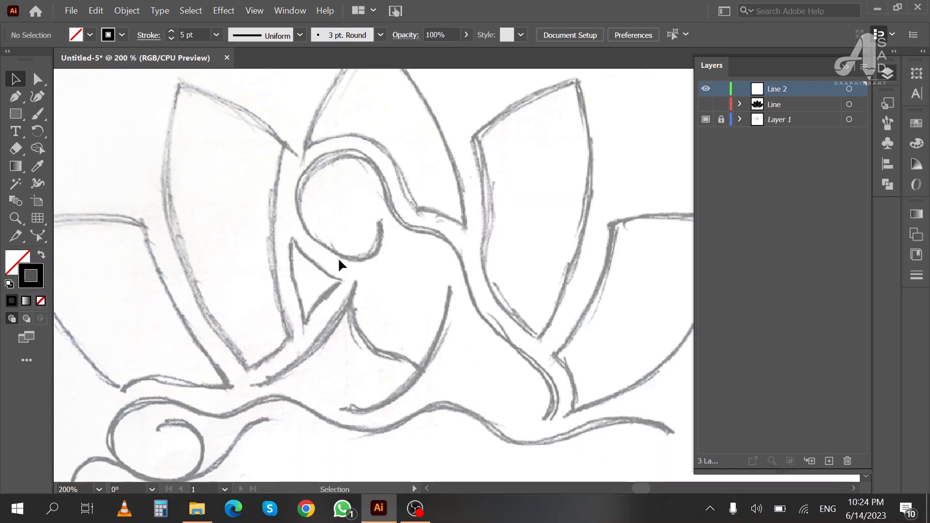
Trace the figure's curled head loop and long back line down to the hip with the Curvature tool
left_click(39, 96)
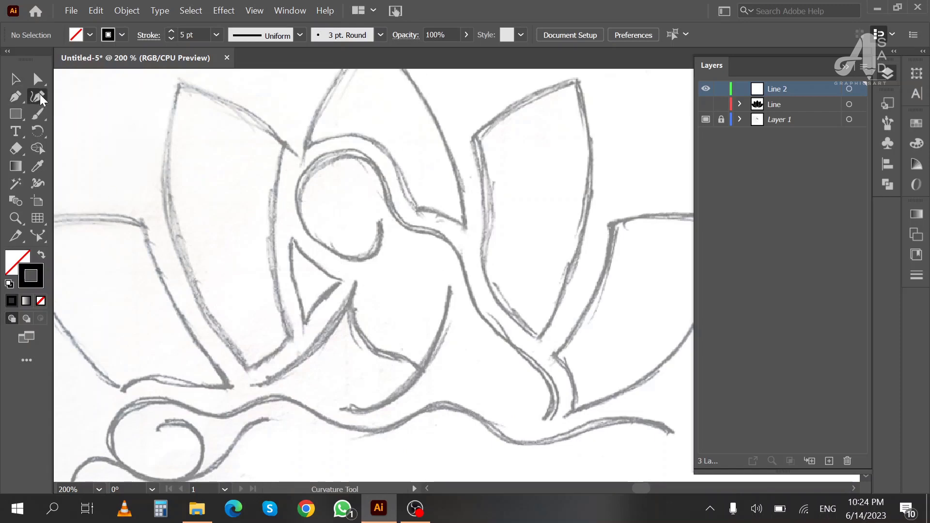
left_click(381, 221)
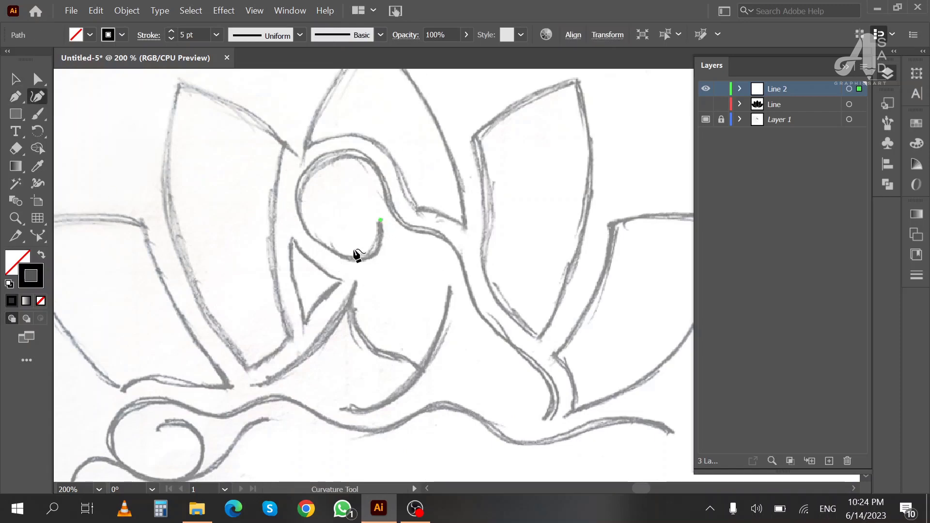
left_click(338, 254)
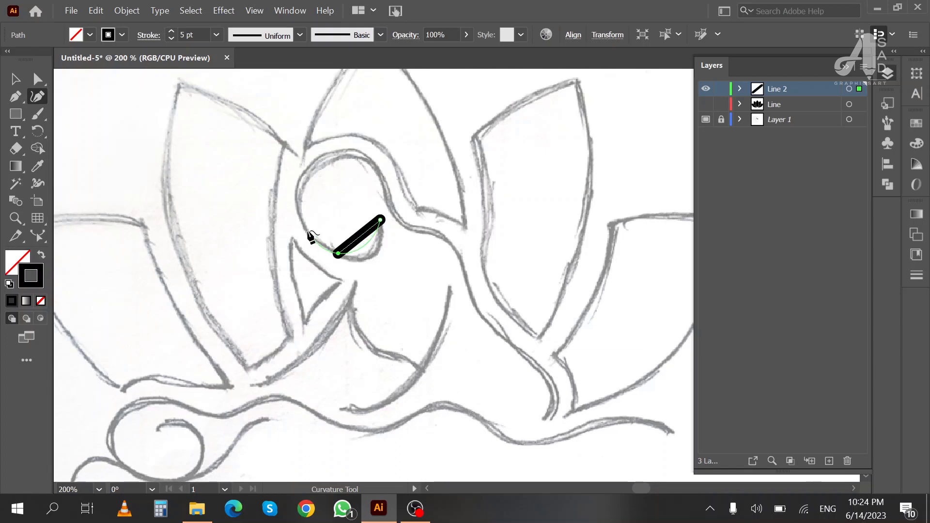
left_click(297, 180)
left_click(368, 157)
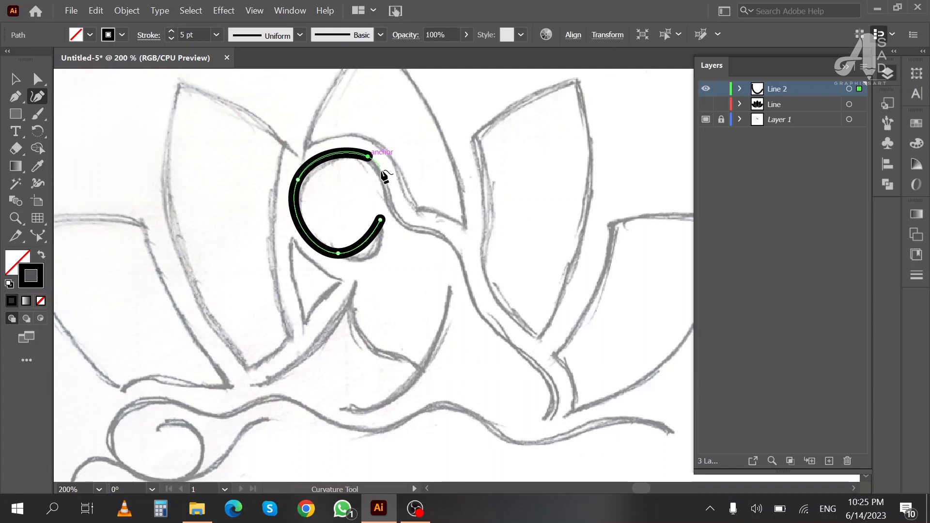
left_click(390, 209)
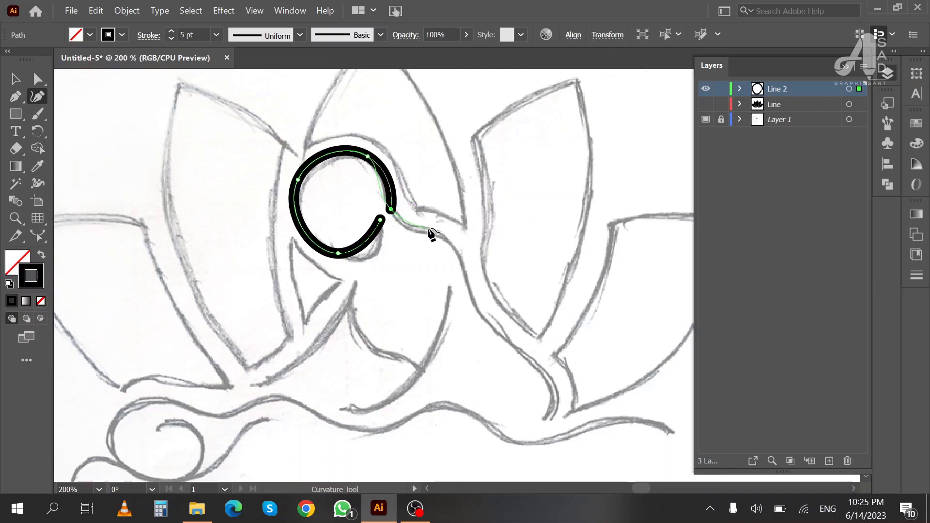
left_click(431, 228)
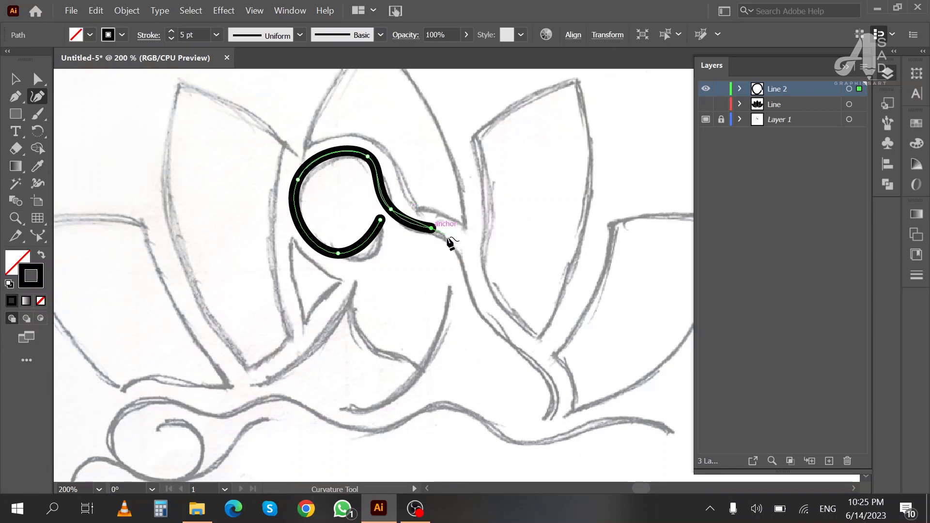
left_click(476, 308)
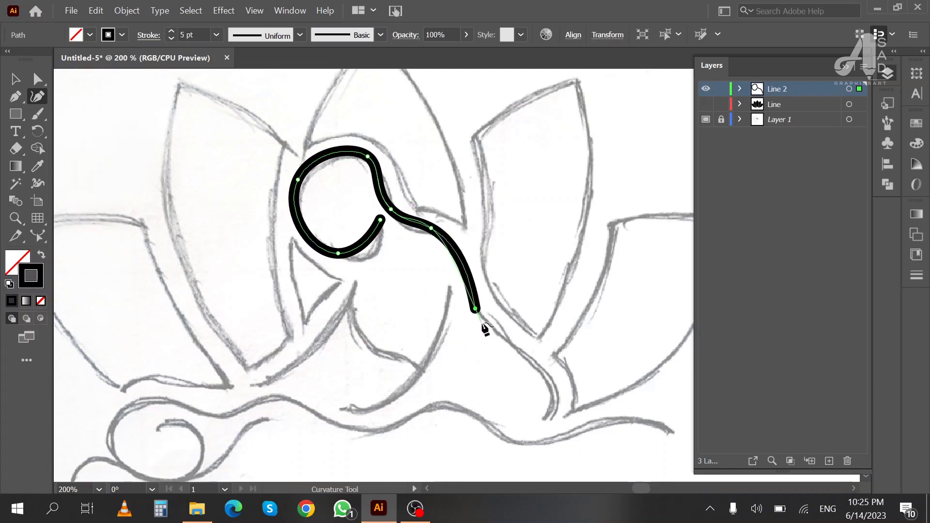
left_click(545, 374)
left_click(545, 420)
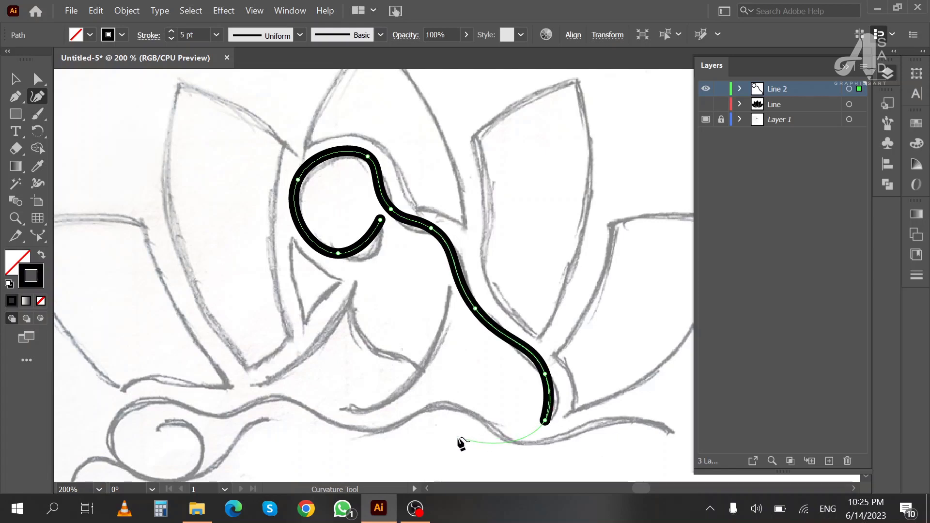
Adjust the loop's anchors and the line's bottom end with Direct Selection to match the sketch
left_click(37, 78)
left_click(338, 253)
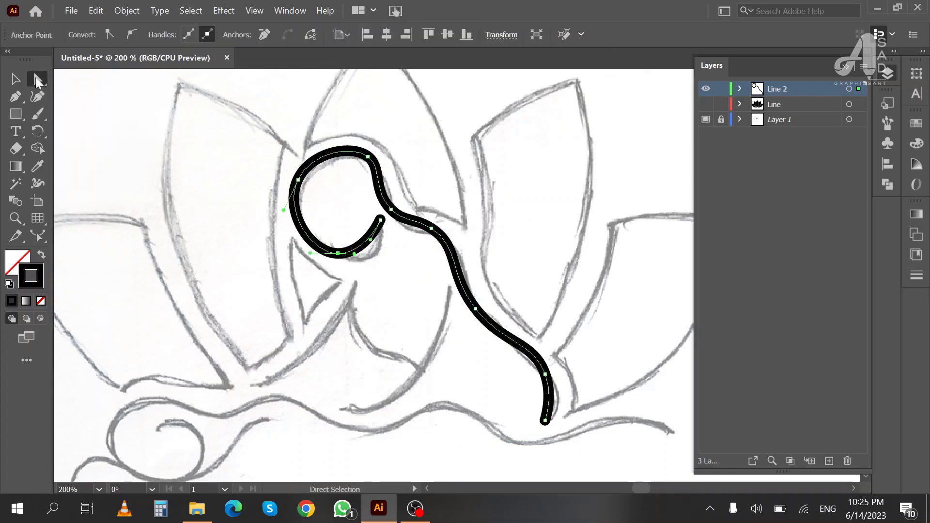
left_click_drag(284, 210, 286, 216)
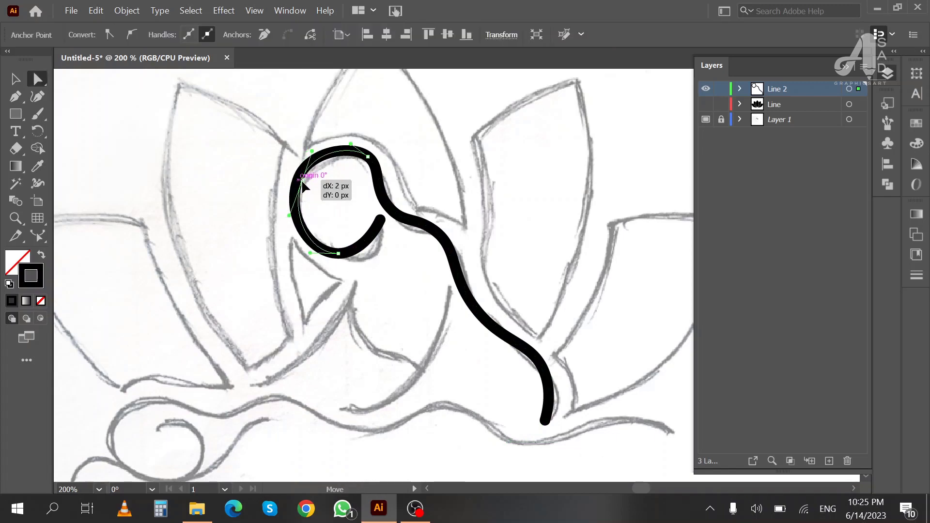
left_click_drag(297, 179, 301, 183)
left_click_drag(366, 170, 376, 172)
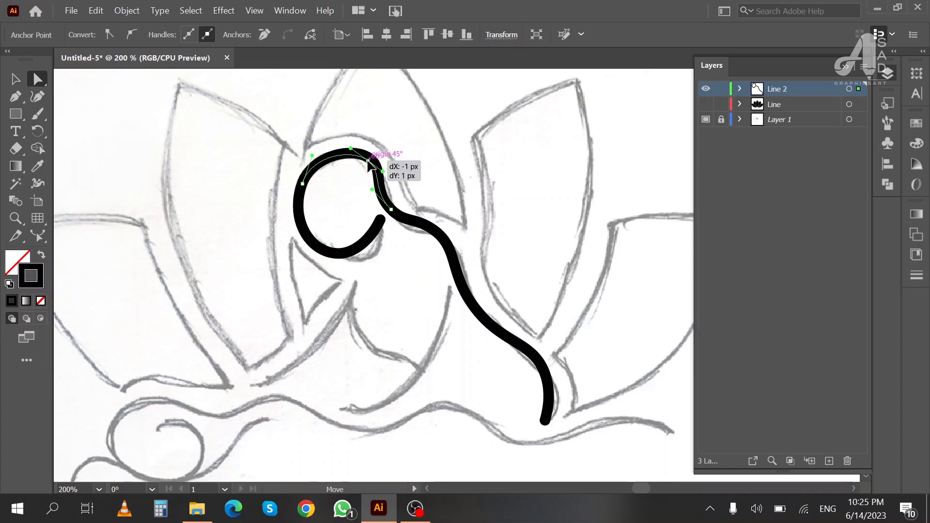
mouse_move(393, 211)
left_mouse_down()
mouse_move(467, 274)
mouse_move(469, 255)
left_mouse_up()
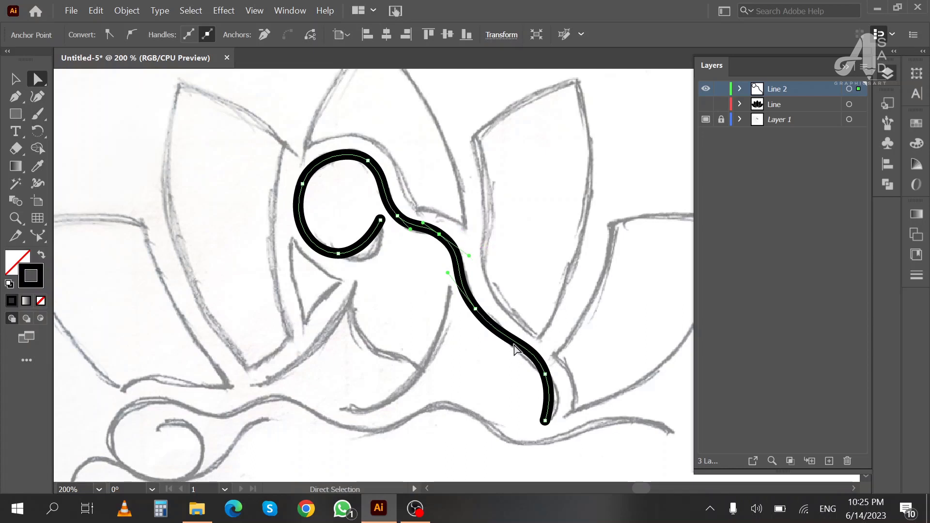
left_click(546, 420)
left_click_drag(547, 409, 555, 391)
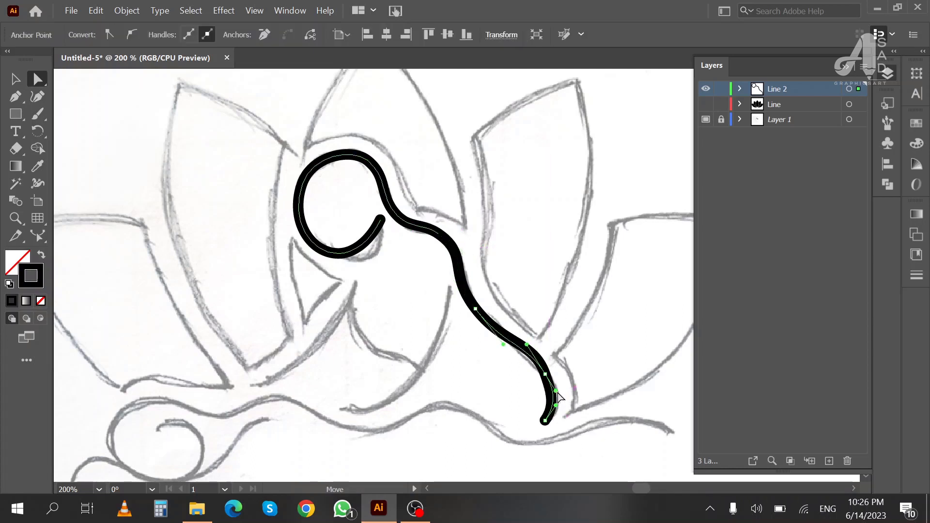
left_click(377, 237)
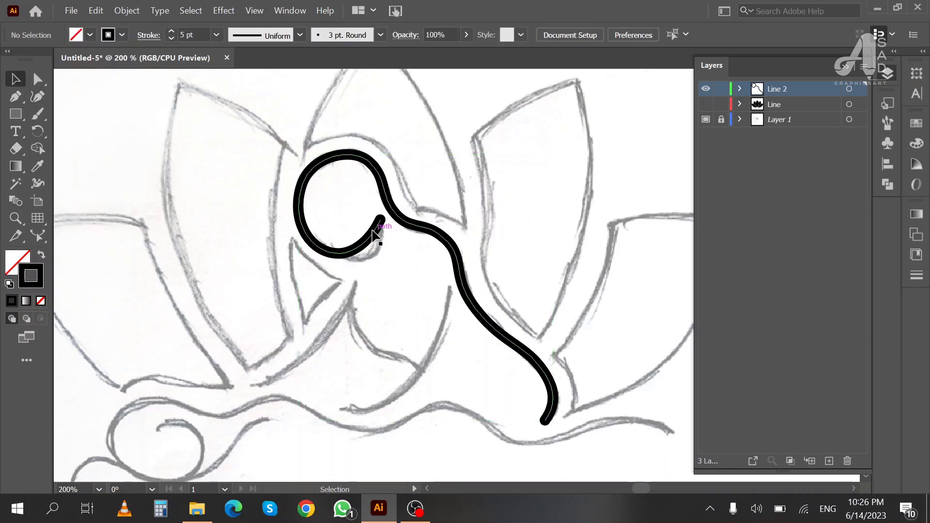
left_click_drag(380, 220, 372, 254)
Apply an eye-shaped tapered width profile to the figure's head-and-back stroke
left_click(20, 78)
left_click(379, 258)
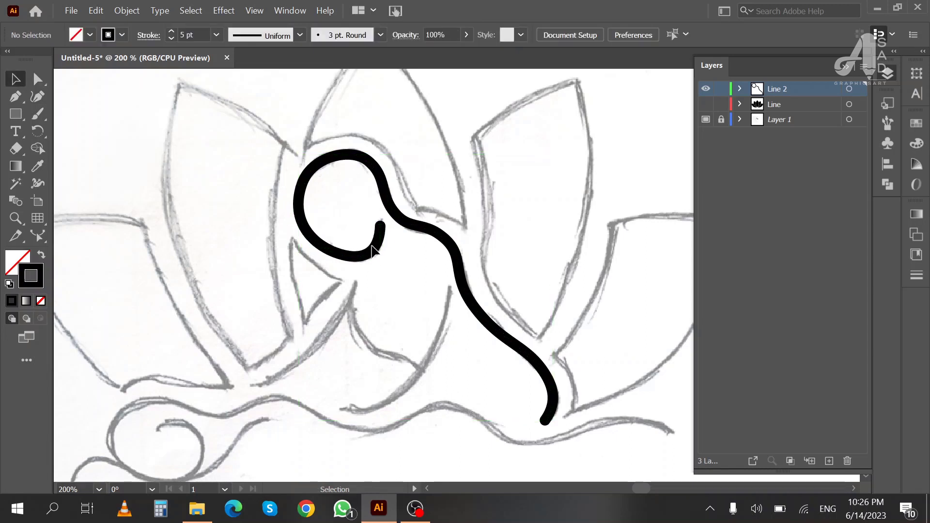
left_click(373, 250)
left_click(299, 34)
left_click(262, 79)
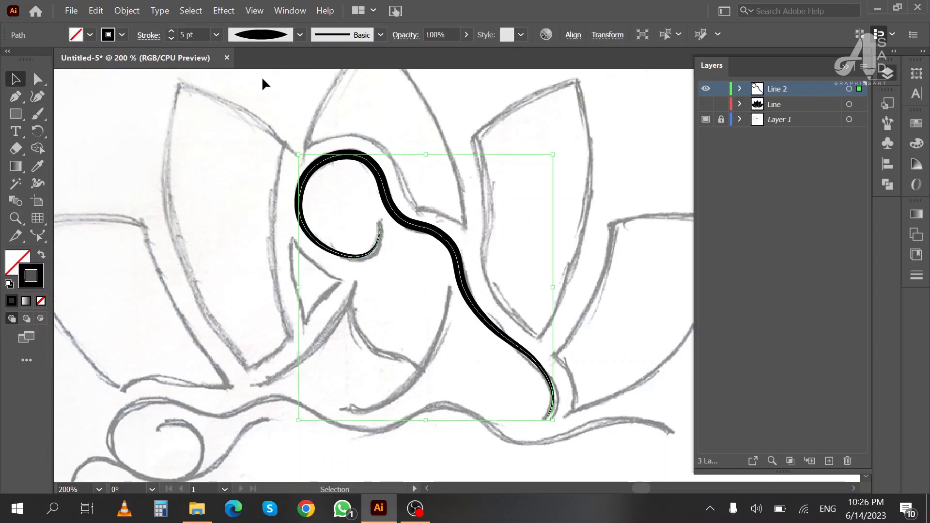
left_click(300, 35)
left_click(257, 121)
Draw a smooth curve from the figure's waist down to the sketch's lower edge
left_click(223, 141)
mouse_move(405, 307)
left_mouse_down()
mouse_move(425, 194)
mouse_move(422, 206)
left_mouse_up()
key("shift+grave")
left_click(466, 184)
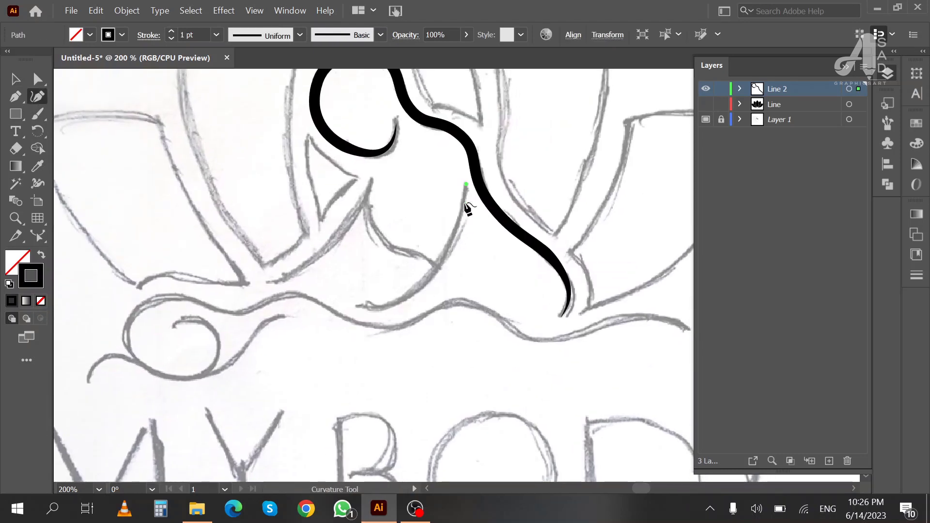
left_click(357, 305)
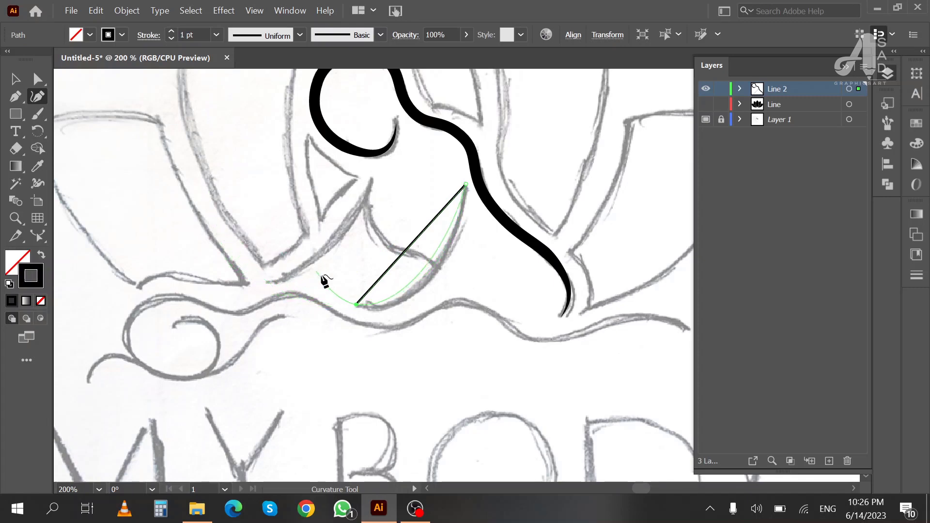
left_click(422, 287)
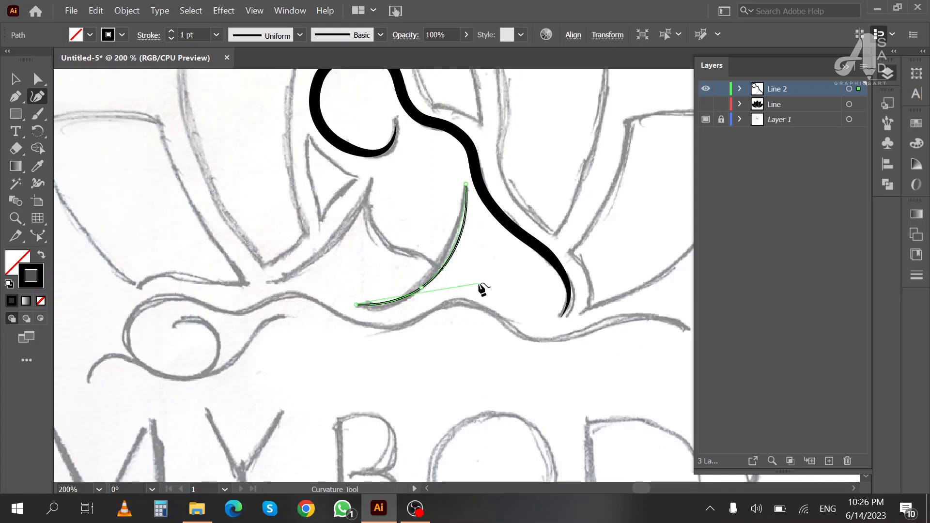
Give the waist curve the 5 pt black stroke and a width profile tapering at both ends
key("i")
left_click(521, 223)
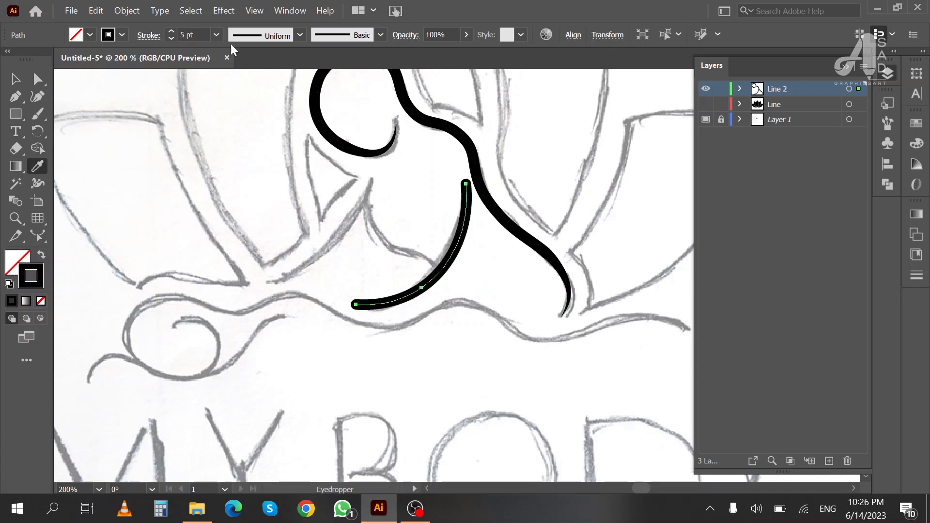
left_click(261, 35)
left_click(271, 129)
left_click(261, 34)
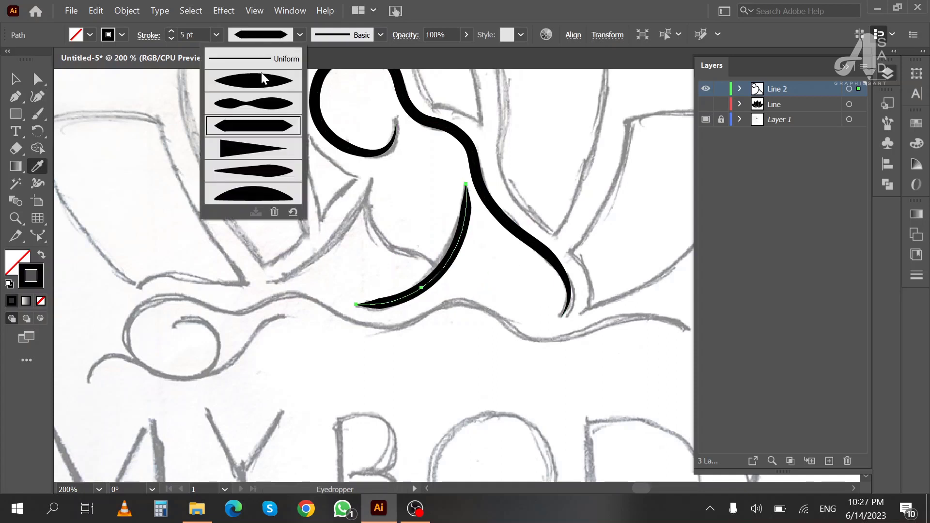
key("Escape")
key("v")
Draw a tapered 5 pt curve from below the head to the figure's lower left
left_click(293, 207)
left_click(38, 97)
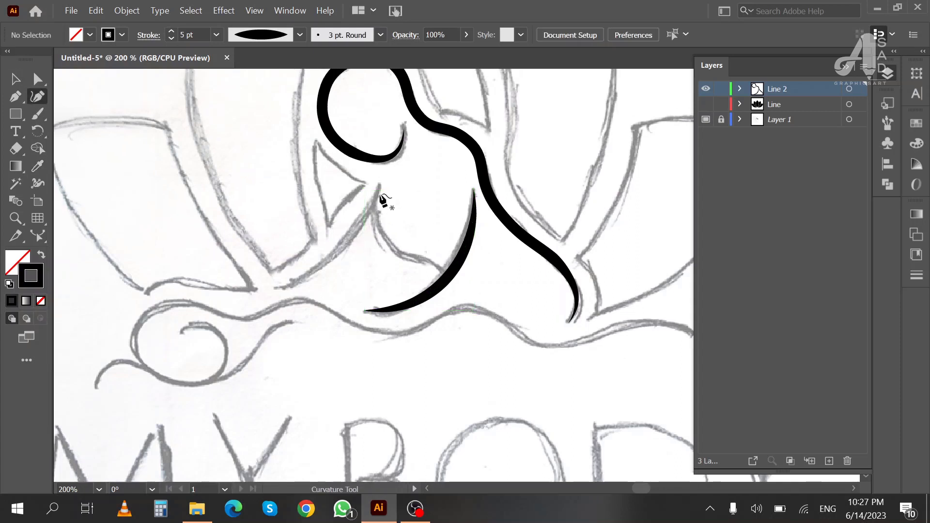
left_click(379, 184)
left_click(275, 288)
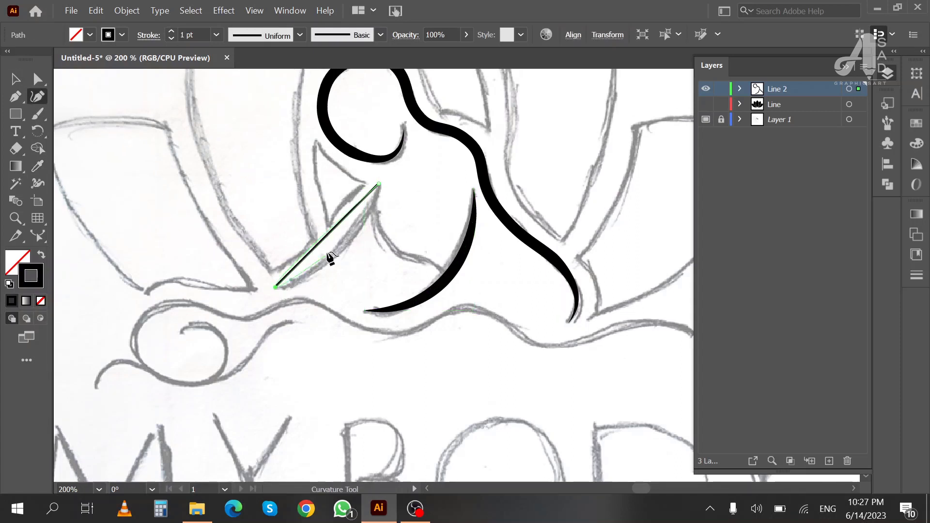
left_click(336, 252)
key("v")
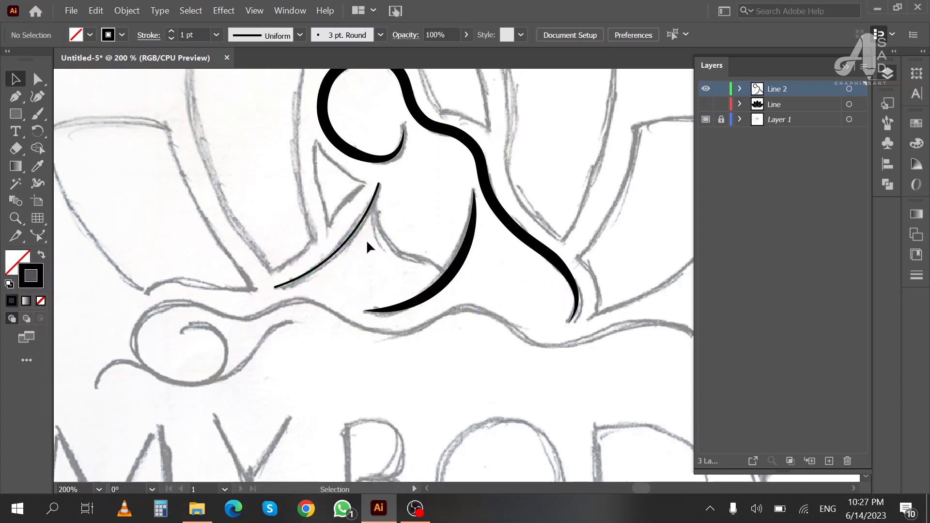
key("i")
left_click(457, 263)
left_click(270, 44)
left_click(266, 87)
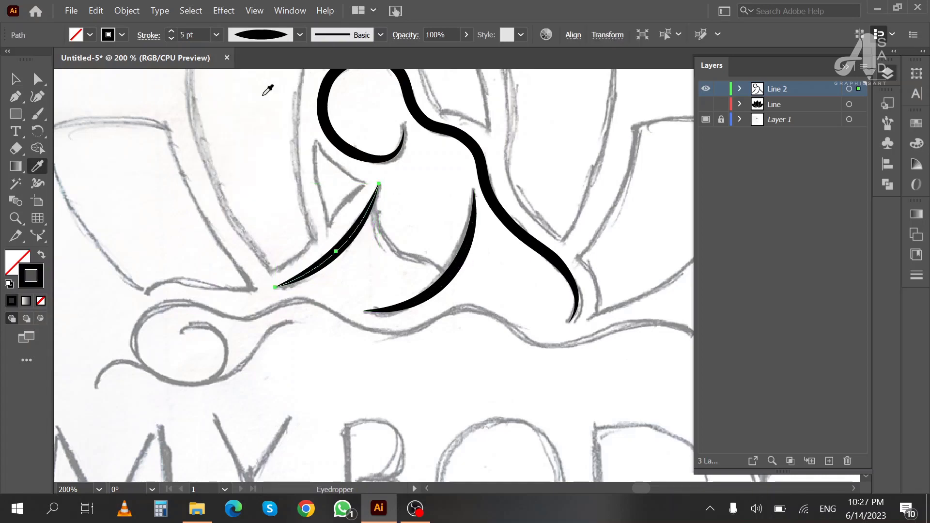
key("v")
left_click(97, 124)
Draw a tapered 5 pt inner curve from the shared top point down toward the right
left_click(37, 96)
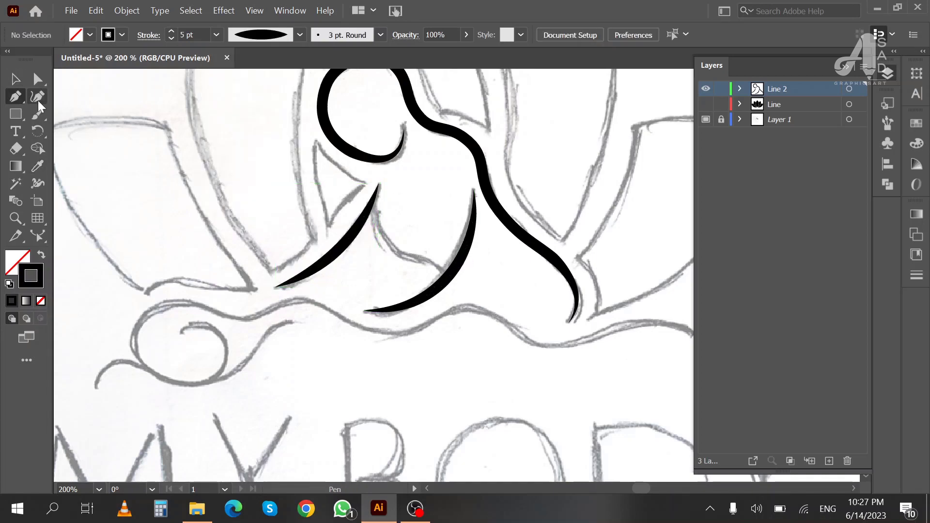
left_click(379, 184)
left_click(446, 275)
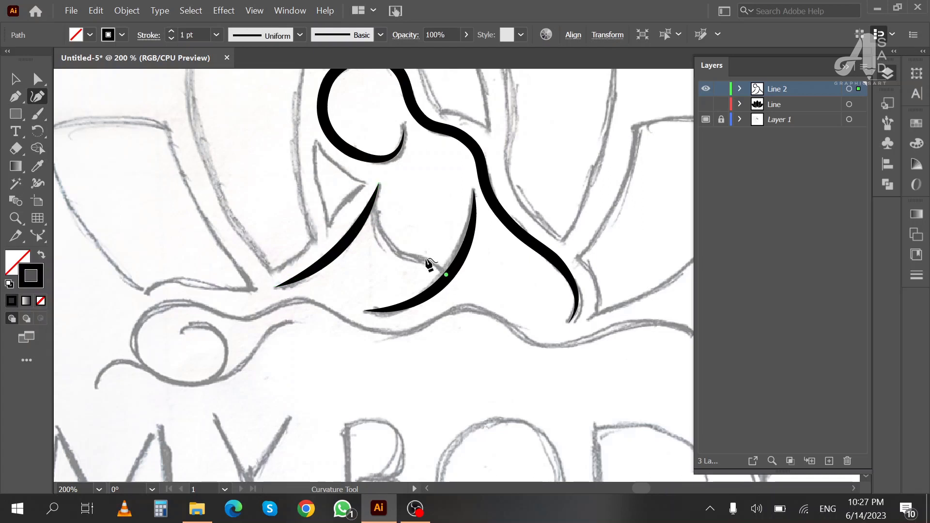
left_click(380, 184)
key("ctrl+z")
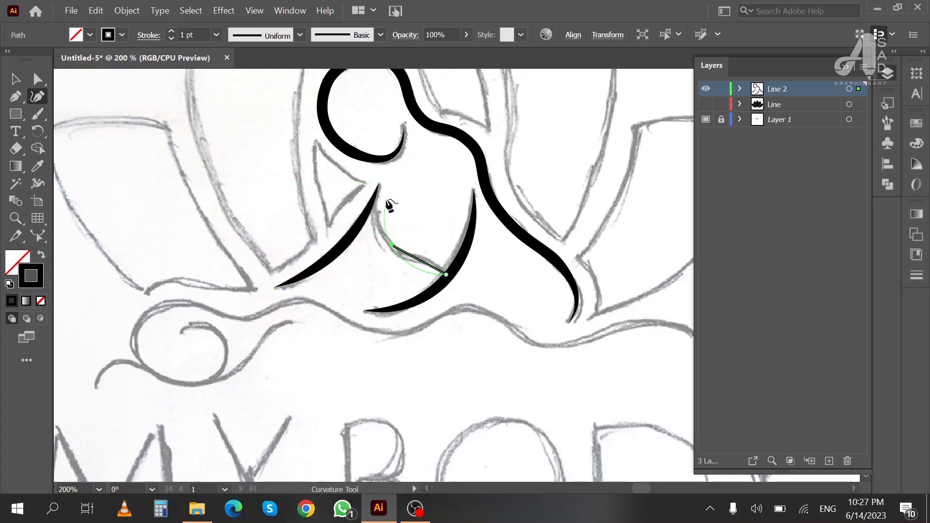
left_click(379, 186)
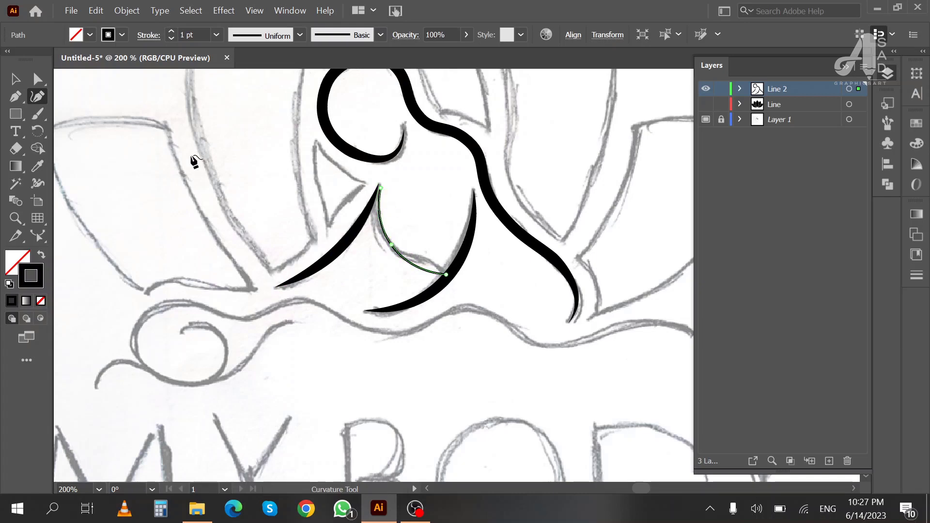
left_click(426, 257)
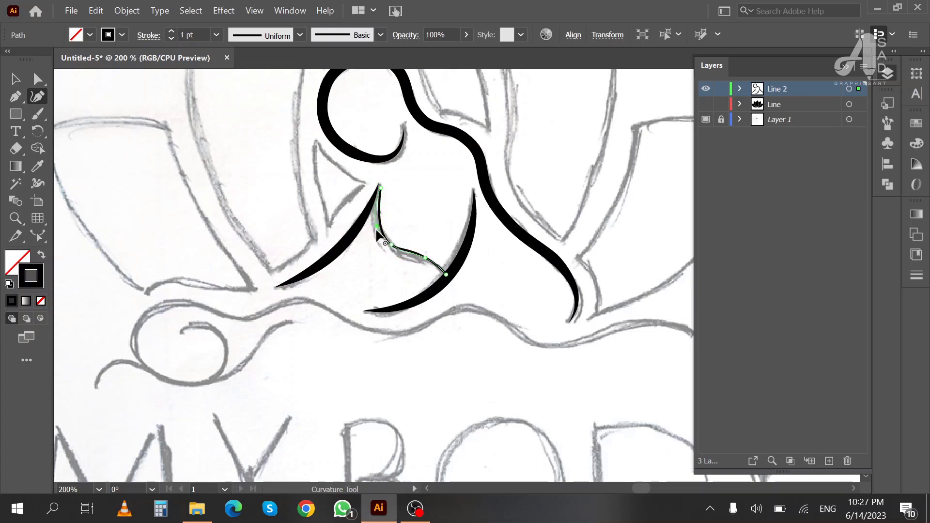
key("i")
left_click(463, 259)
left_click(264, 36)
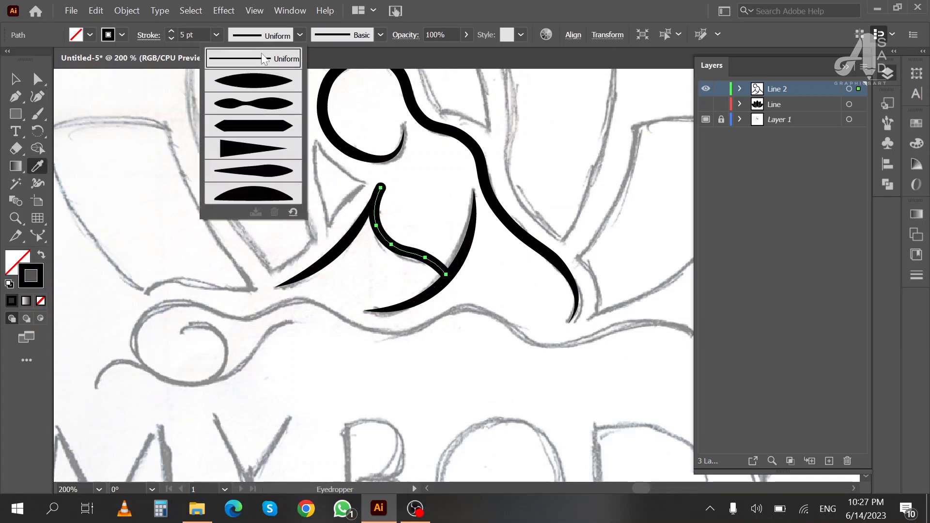
left_click(269, 84)
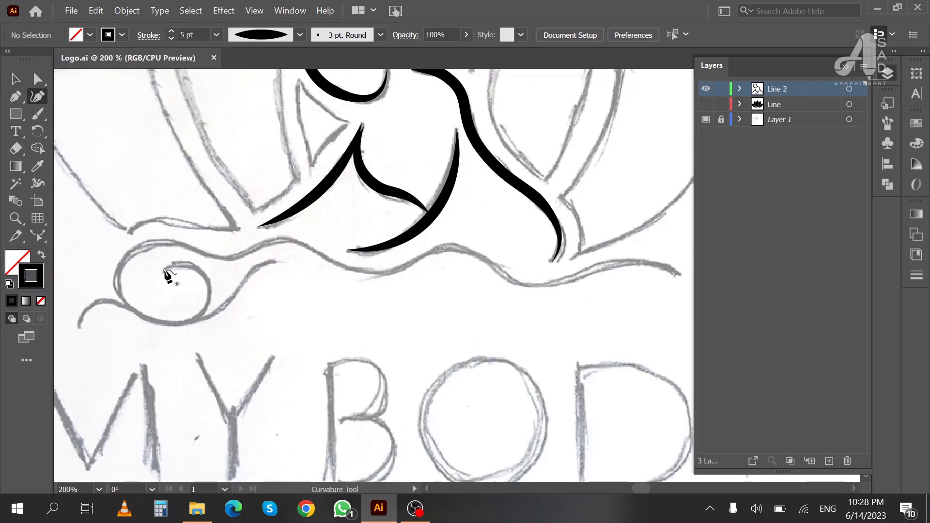
left_click(172, 263)
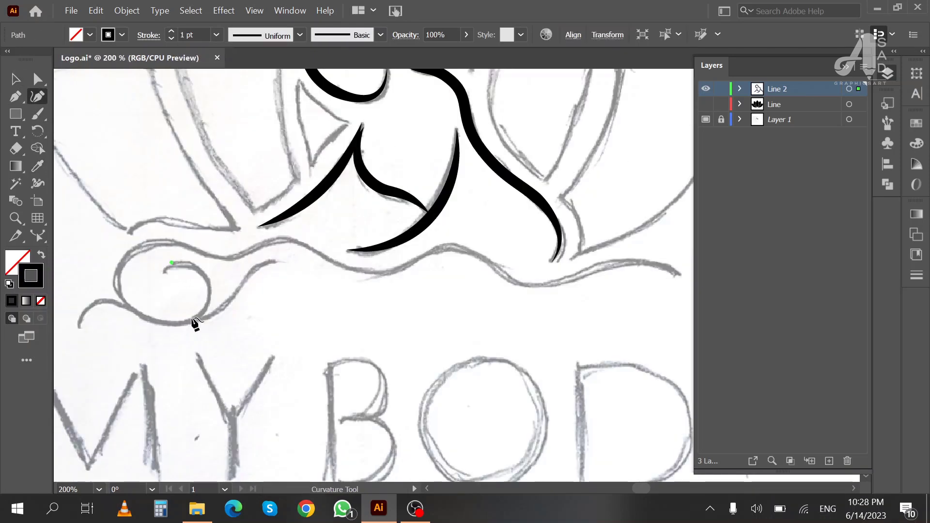
Trace the curled wave line across the base and give it the thick black stroke
left_click(119, 267)
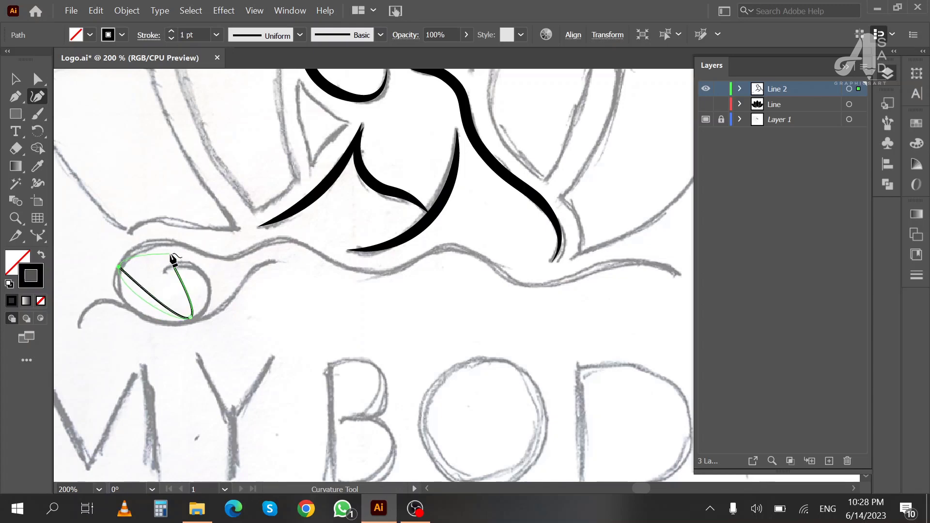
left_click(201, 250)
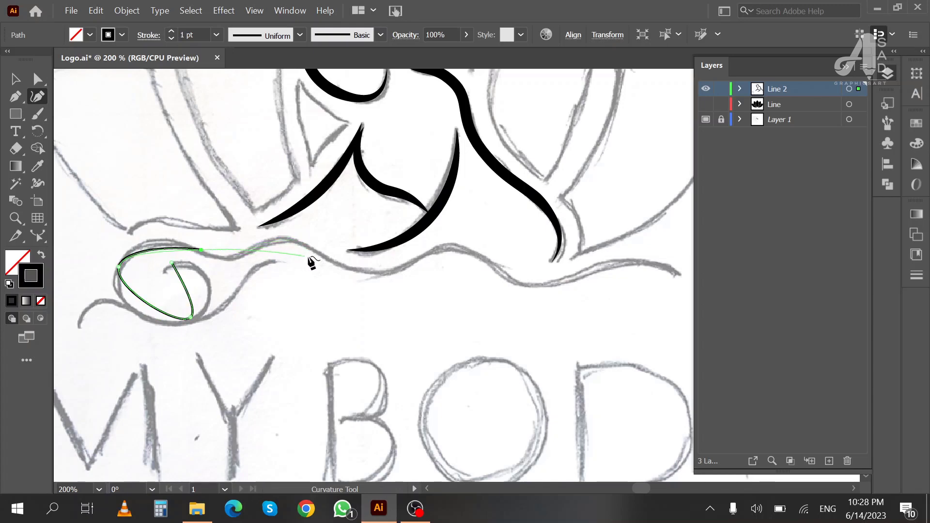
left_click(317, 253)
left_click(405, 266)
left_click(503, 273)
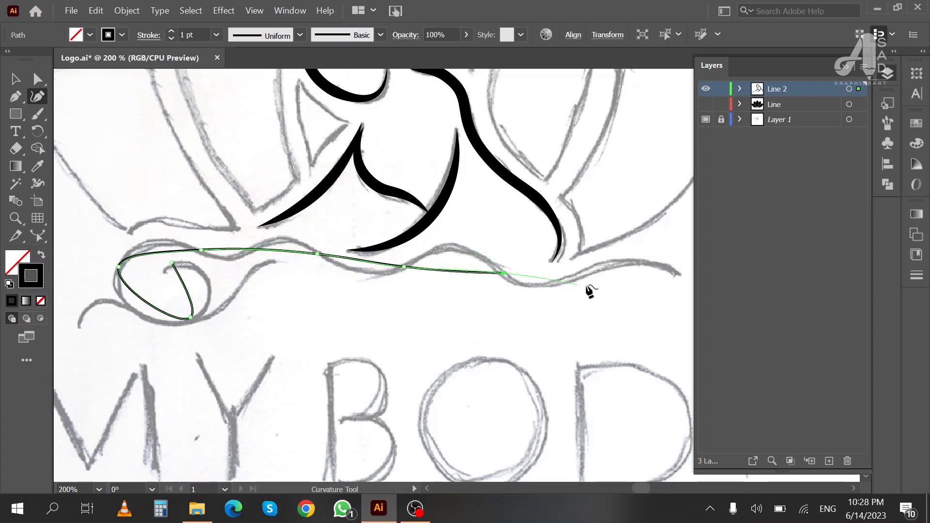
left_click(630, 262)
left_click(679, 275)
key("Escape")
left_click(207, 283)
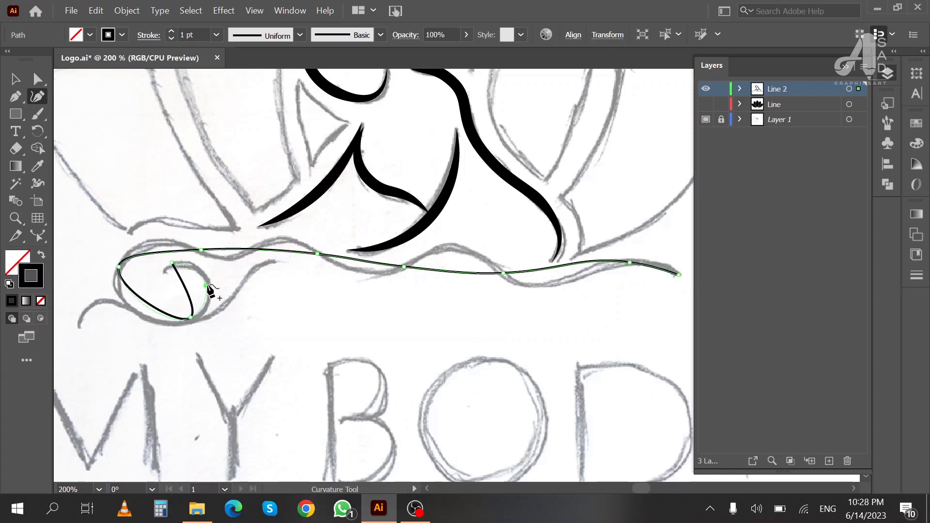
left_click(142, 315)
key("Escape")
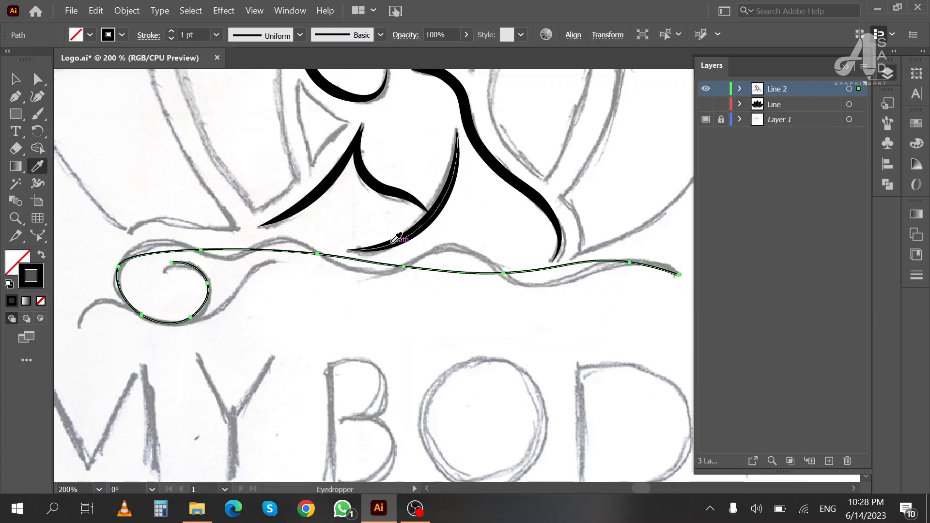
left_click(216, 35)
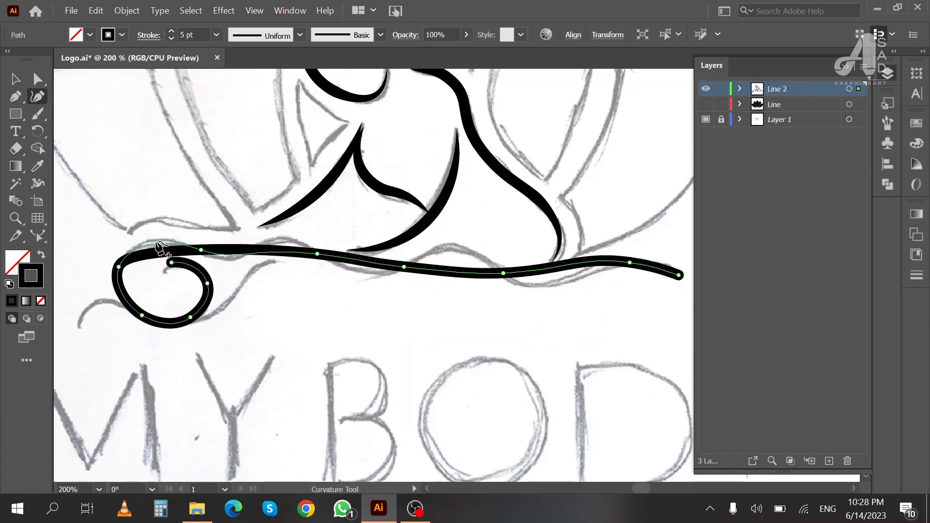
Reshape the base line into gentle rises and dips, removing an extra point to smooth it
left_click_drag(157, 244, 156, 240)
left_click(280, 247)
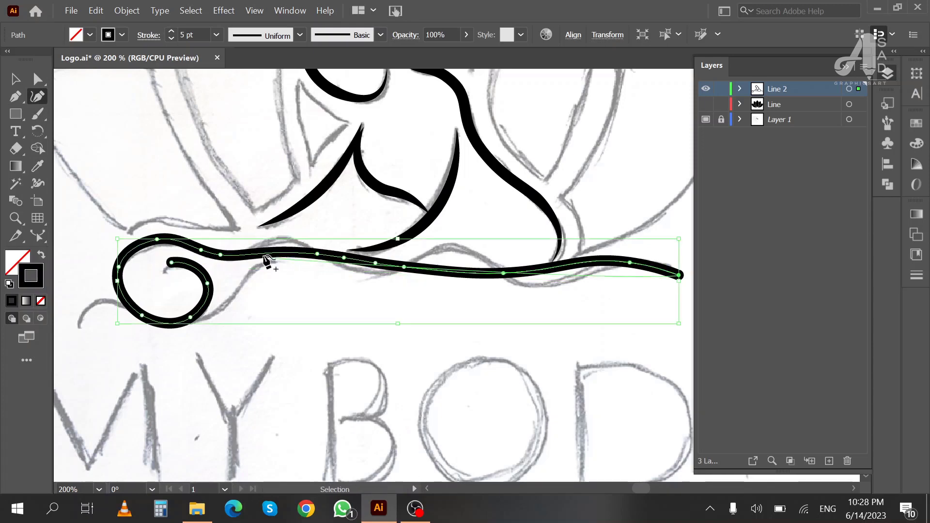
left_click_drag(281, 248, 283, 243)
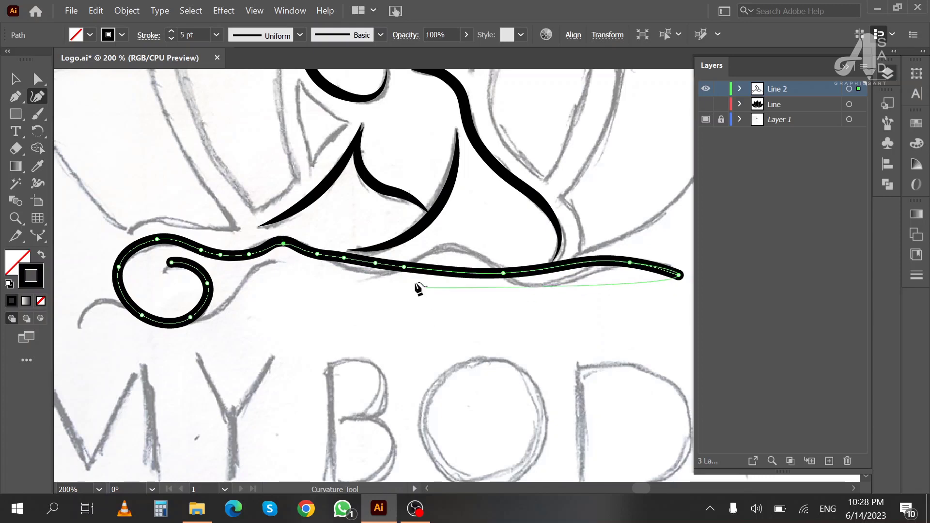
left_click_drag(374, 264, 372, 269)
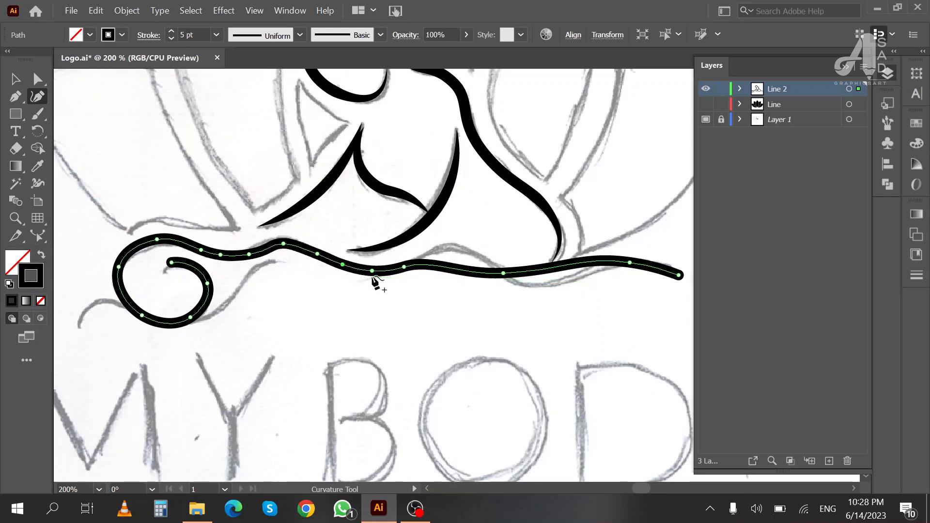
left_click_drag(455, 272, 454, 245)
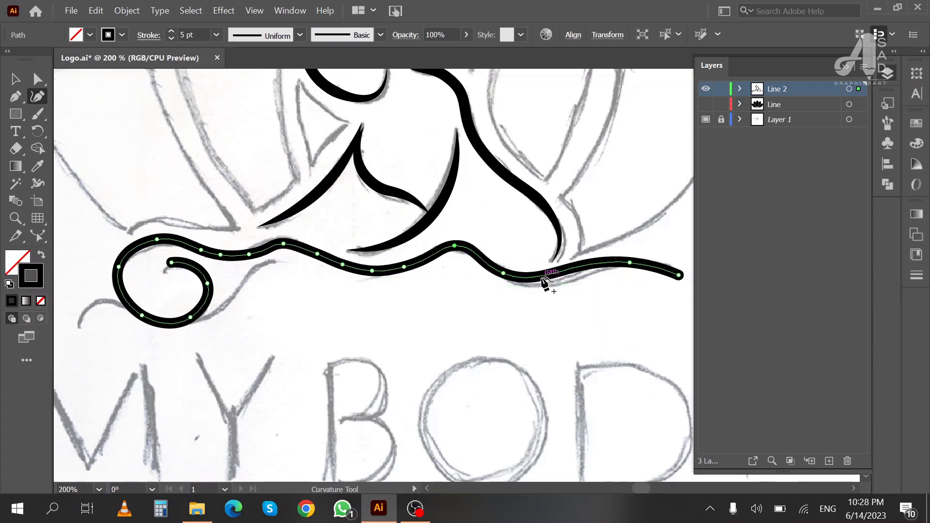
left_click_drag(503, 273, 528, 284)
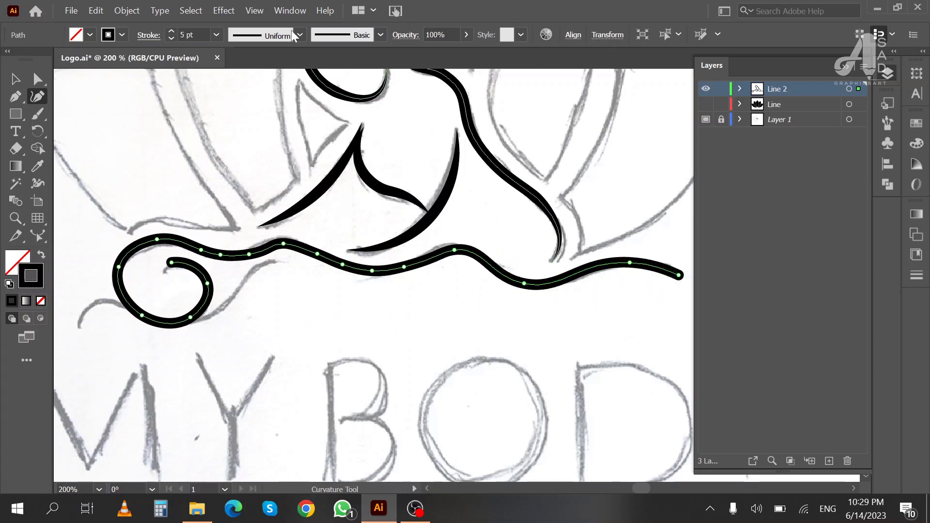
Apply a tapered width profile to the wavy base line and nudge one of its points
left_click(300, 34)
left_click(261, 126)
key("v")
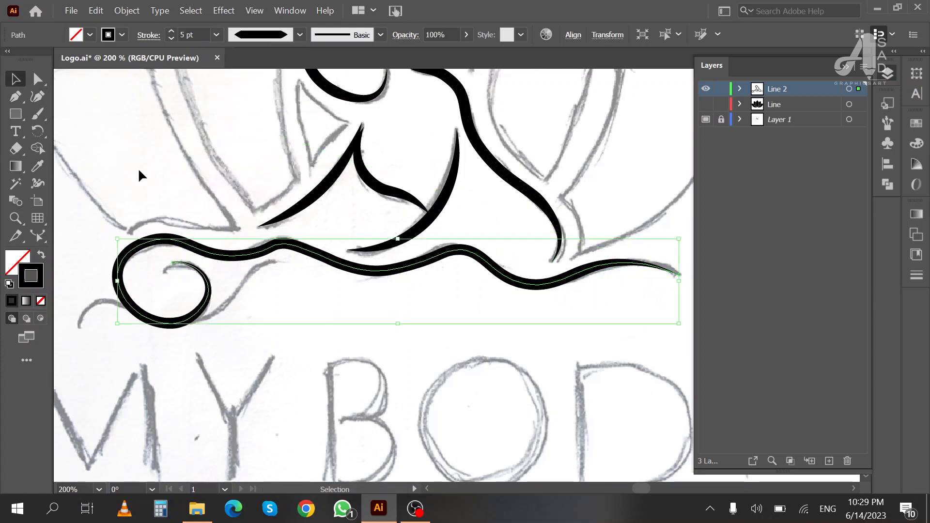
left_click(138, 167)
left_click_drag(238, 325, 260, 281)
left_click(390, 221)
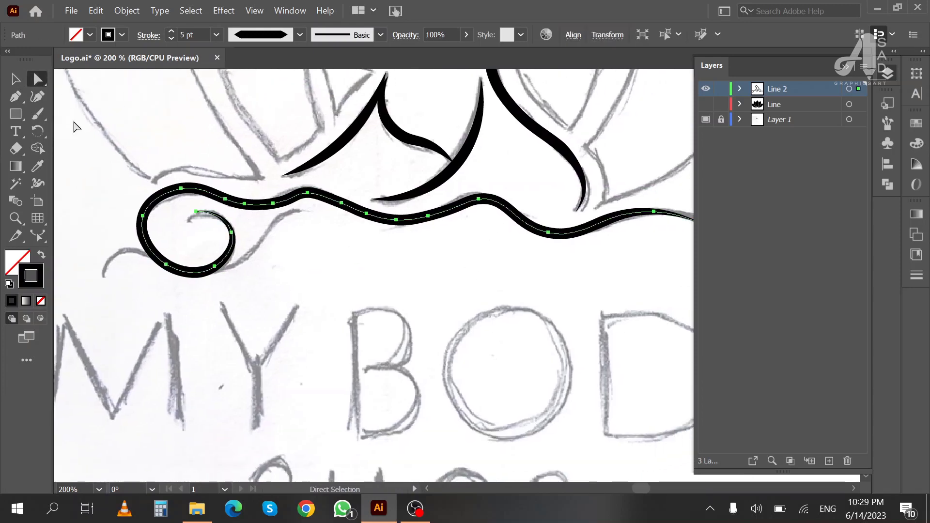
left_click(38, 96)
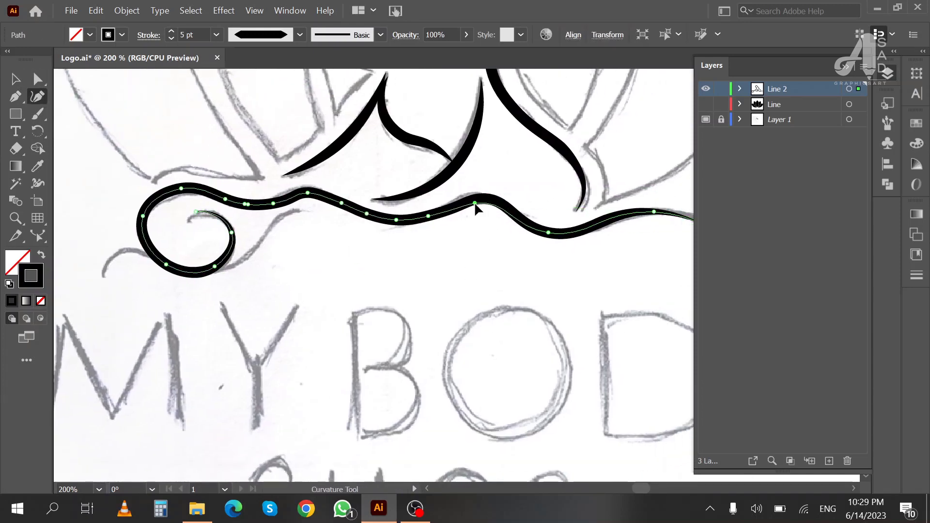
left_click_drag(478, 199, 471, 203)
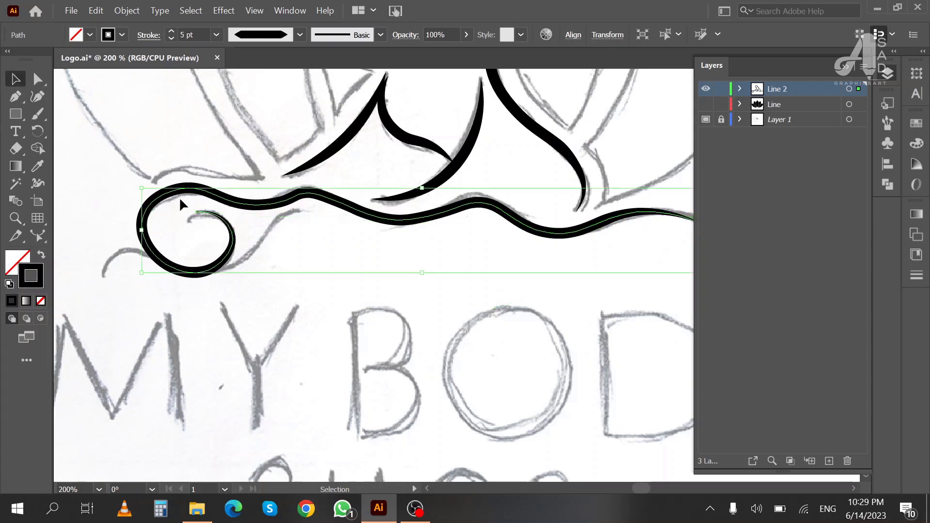
Draw a new curl beneath the left loop with the base line's 5 pt black stroke
left_click_drag(179, 197, 235, 180)
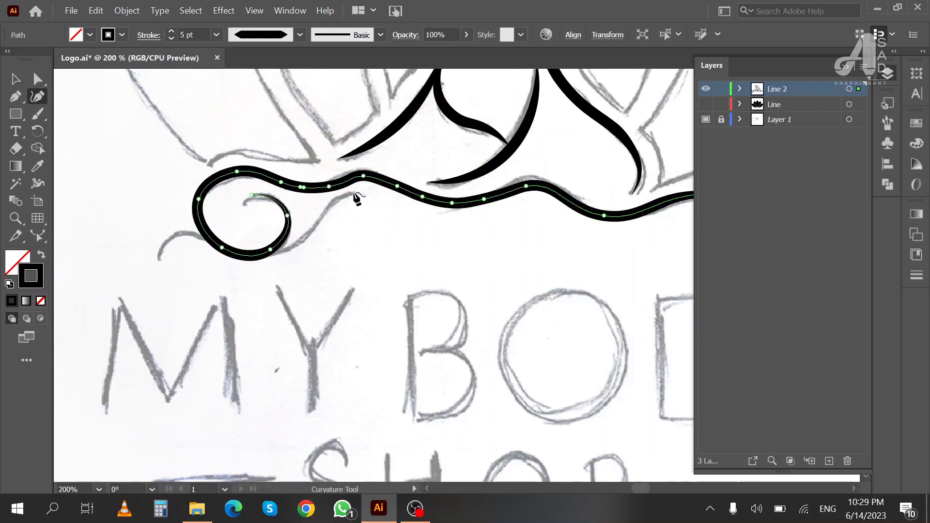
left_click(353, 193)
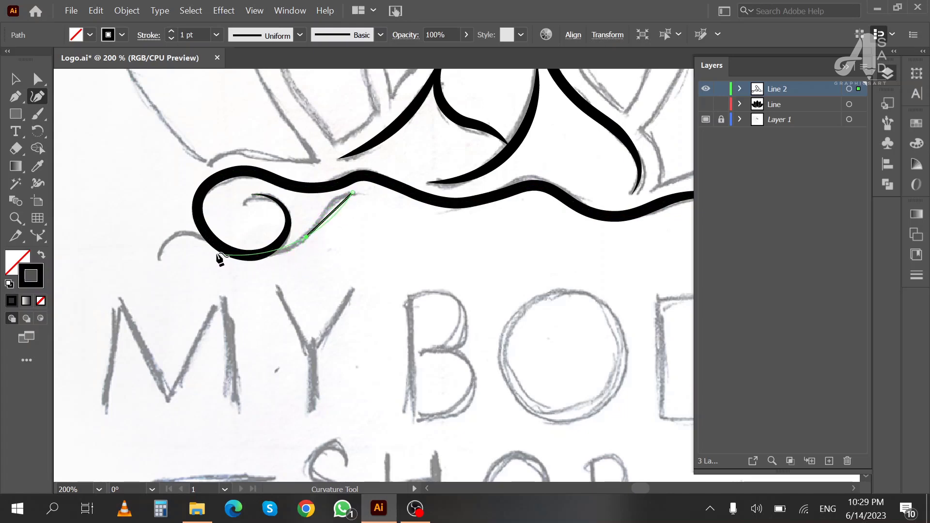
left_click(190, 230)
left_click(158, 258)
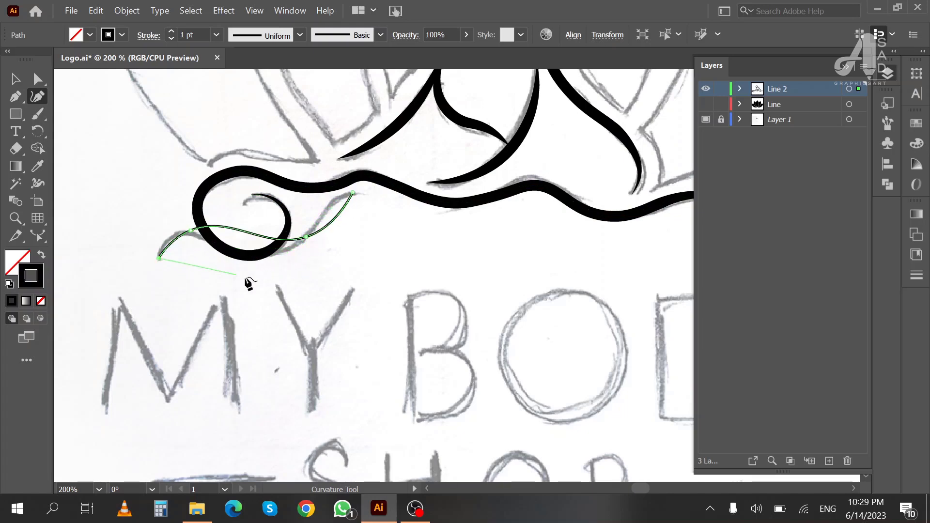
left_click(297, 236)
key("shift+grave")
left_click(328, 206)
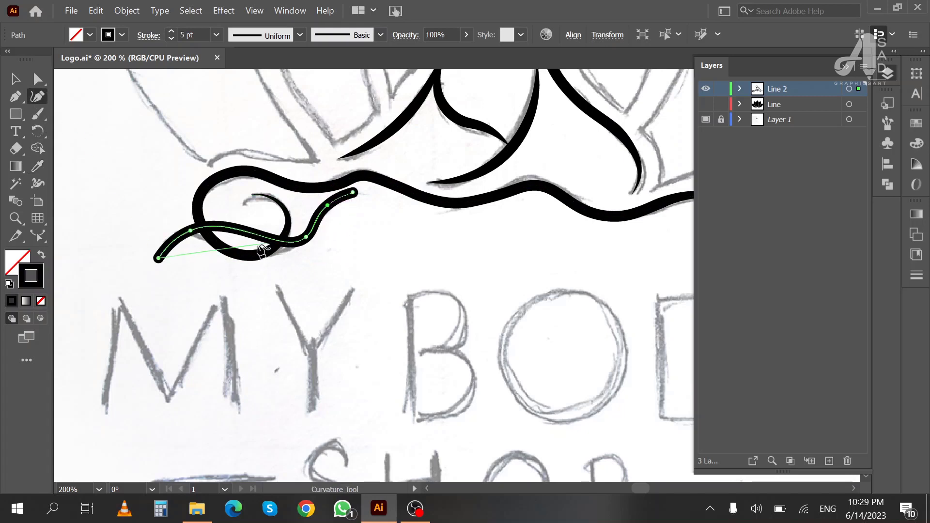
left_click_drag(261, 248, 234, 254)
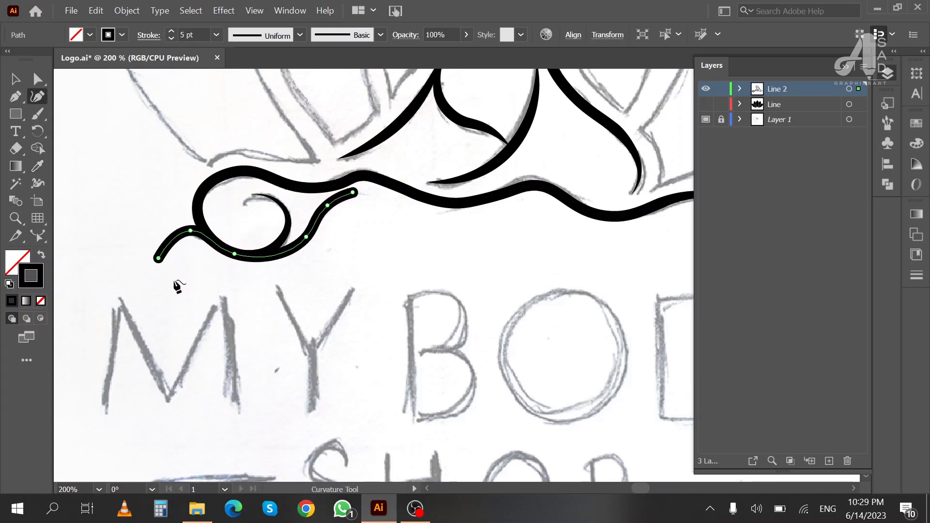
Apply a tapered width profile to the new curl
key("a")
left_click(198, 260)
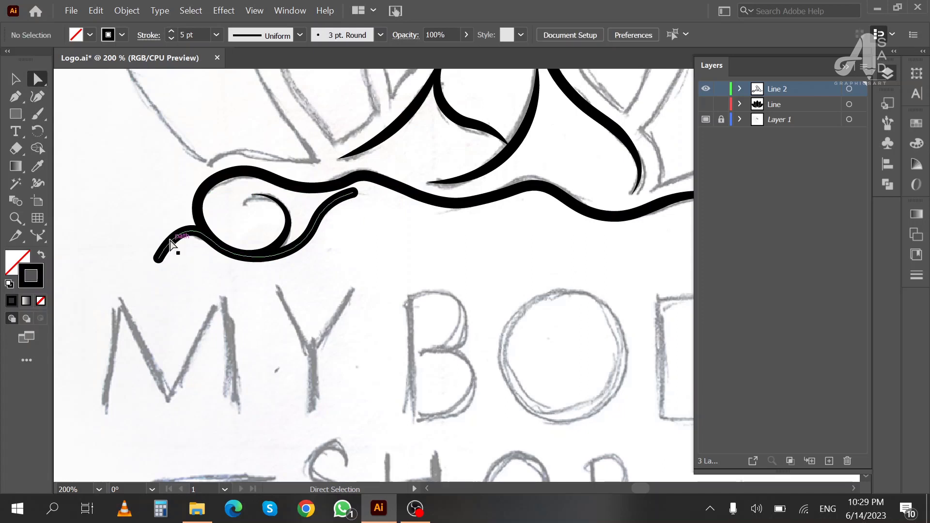
left_click_drag(156, 213, 219, 286)
key("v")
left_click(109, 173)
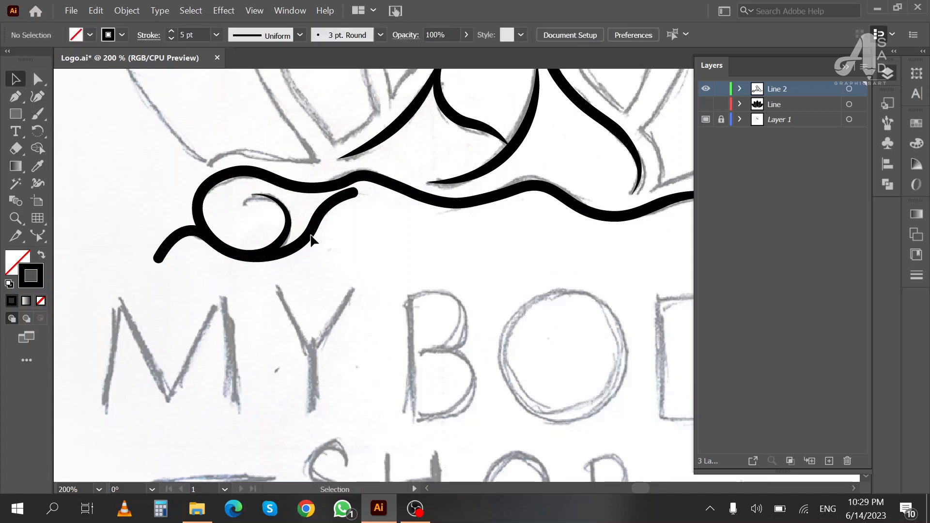
left_click(311, 239)
left_click(261, 34)
left_click(262, 83)
Check the curl's points, then view the whole logo at 100%
key("a")
left_click(96, 143)
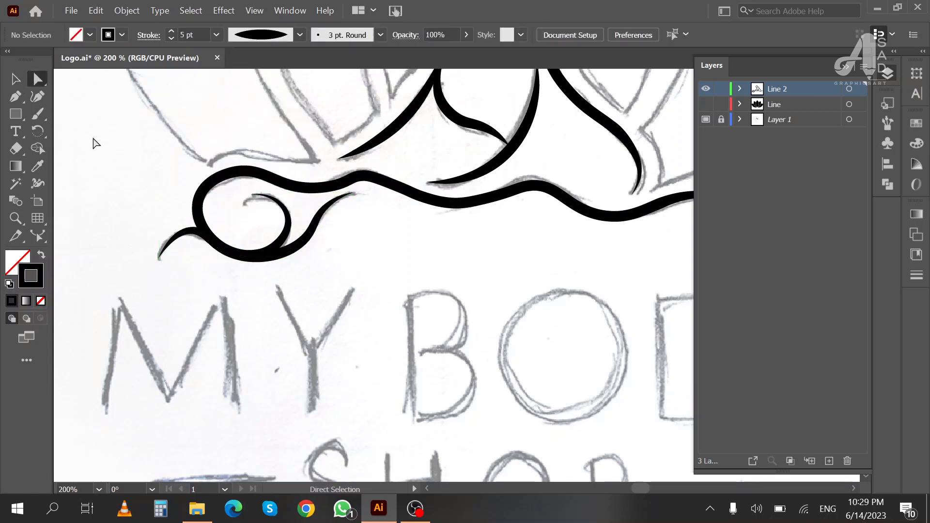
left_click(319, 218)
left_click(139, 155)
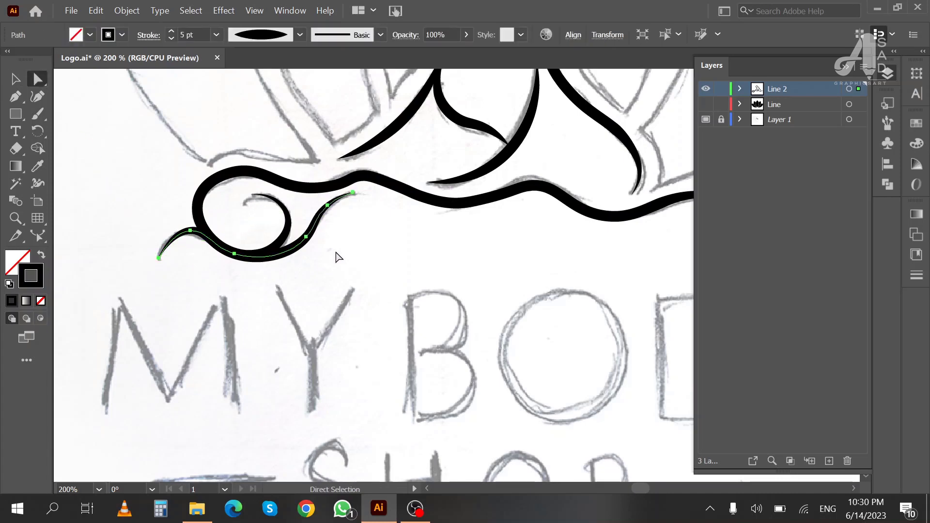
left_click(327, 208)
left_click(354, 233)
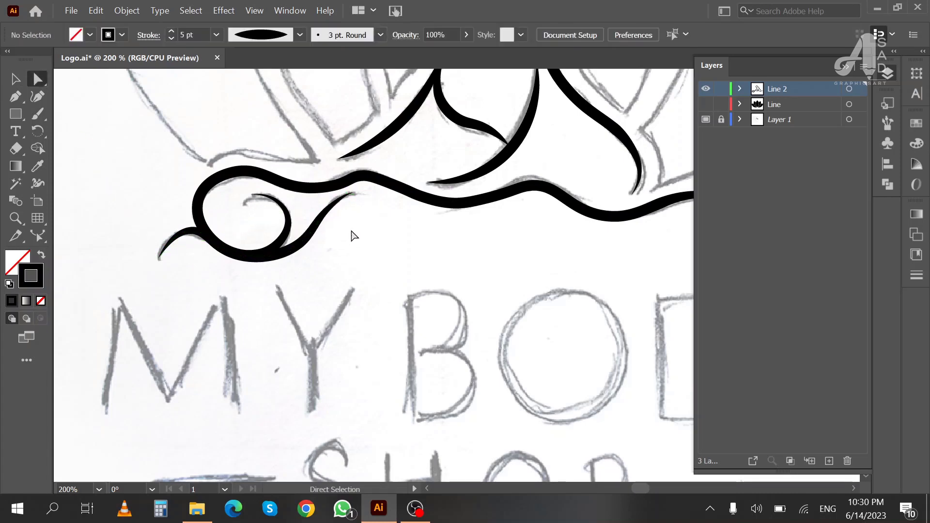
key("z")
left_click(407, 240, "alt")
double_click(16, 218)
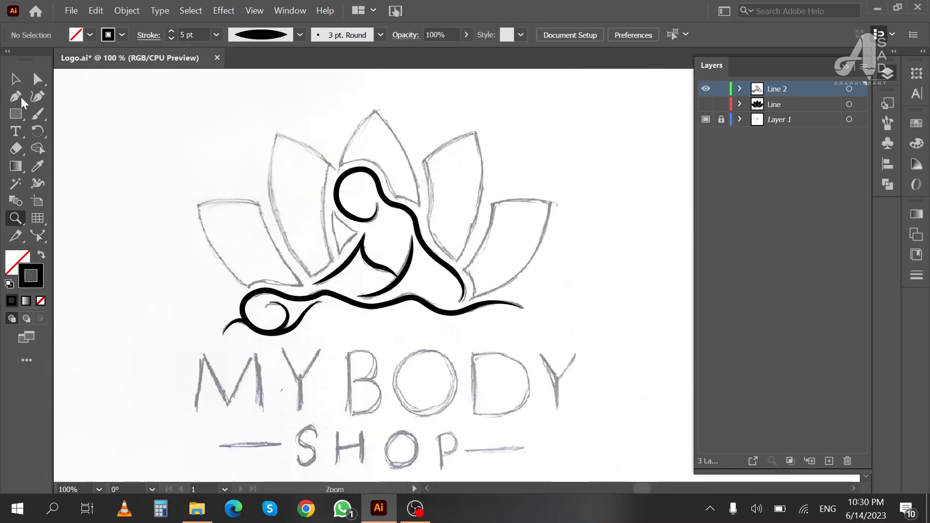
Expand the figure's line art into filled shapes and restore the lotus layer's visibility
left_click_drag(145, 133, 549, 394)
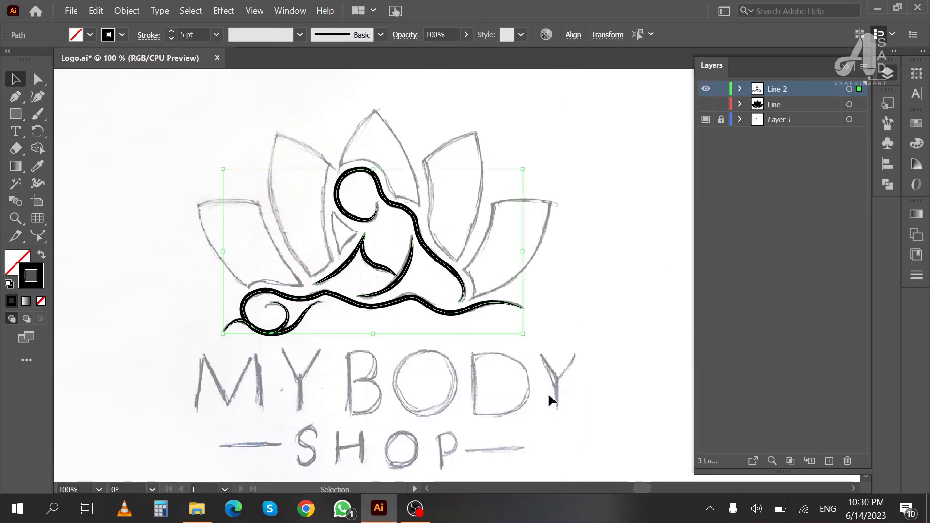
left_click(126, 10)
left_click(175, 179)
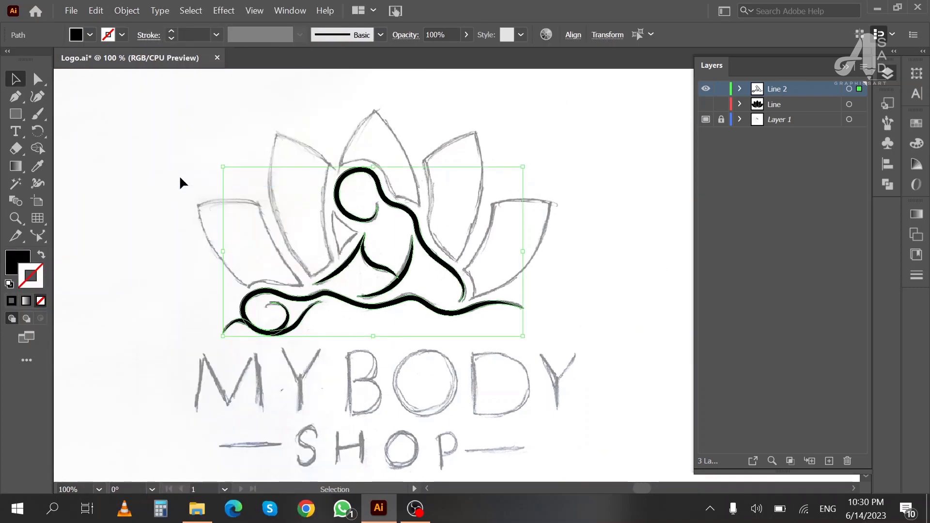
left_click(706, 104)
left_click(706, 89)
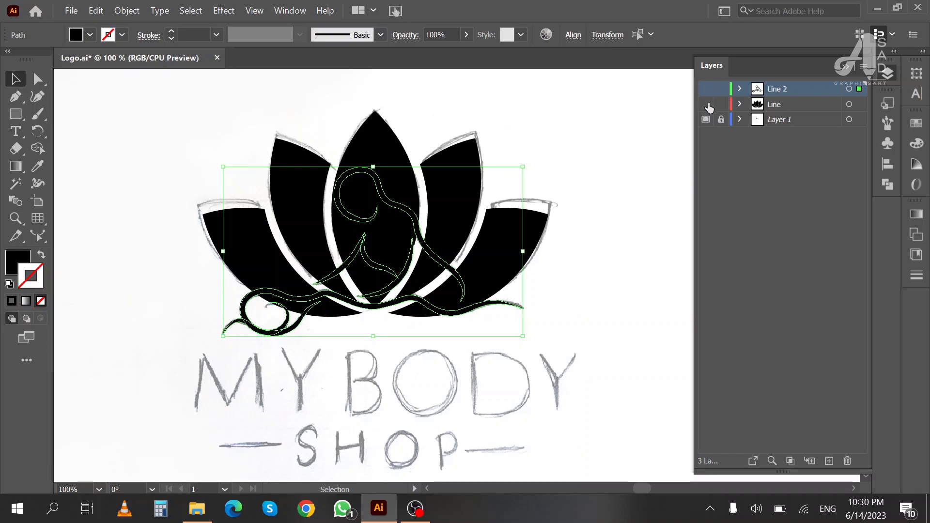
left_click(705, 104)
left_click(705, 89)
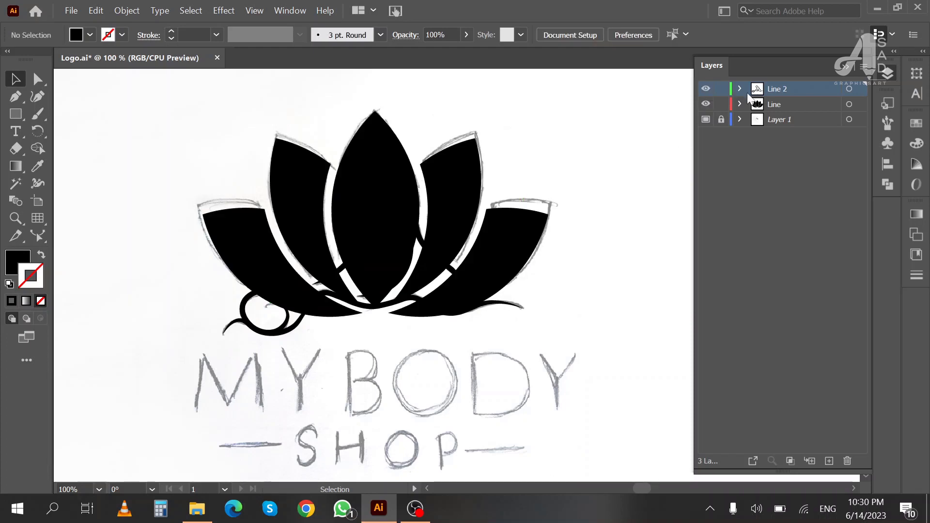
Fill the lotus petals with blue from the Swatches panel
left_click(515, 230)
left_click(923, 52)
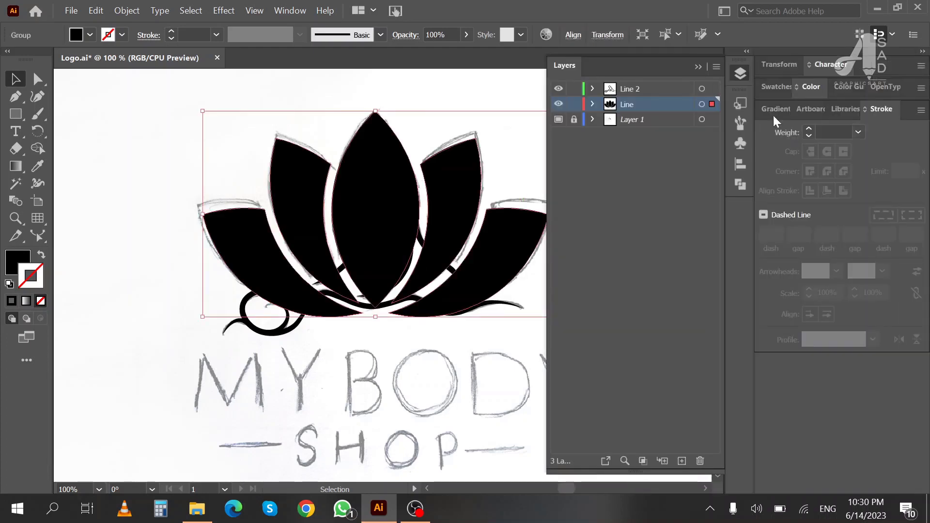
left_click(777, 86)
left_click(855, 143)
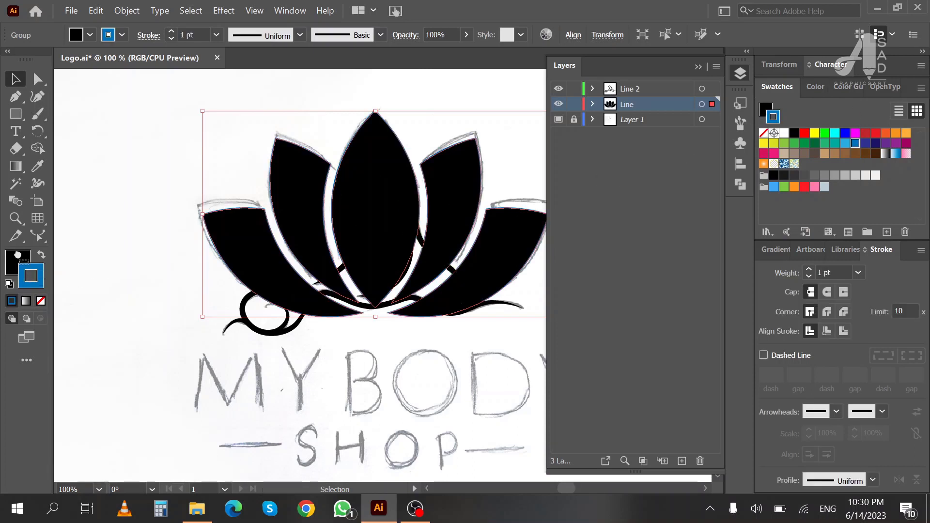
left_click(855, 143)
left_click(698, 67)
left_click(573, 193)
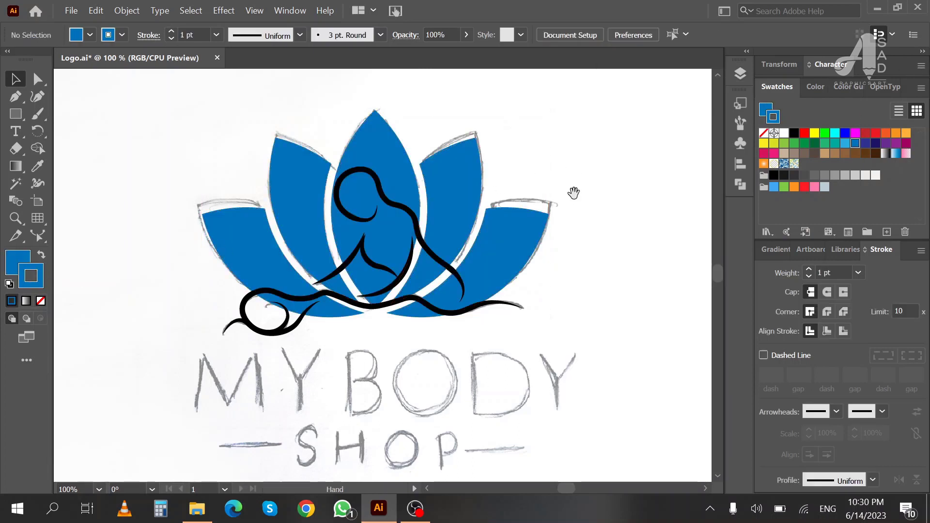
left_click(407, 259)
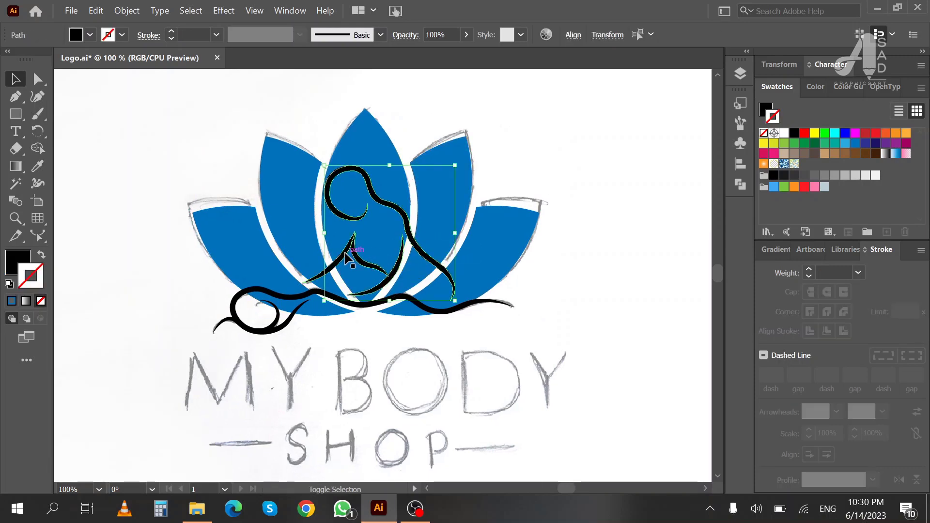
Select the figure lines, wave and curl, and apply an 8 px Offset Path
left_click(319, 293, "shift")
left_click(295, 314, "shift")
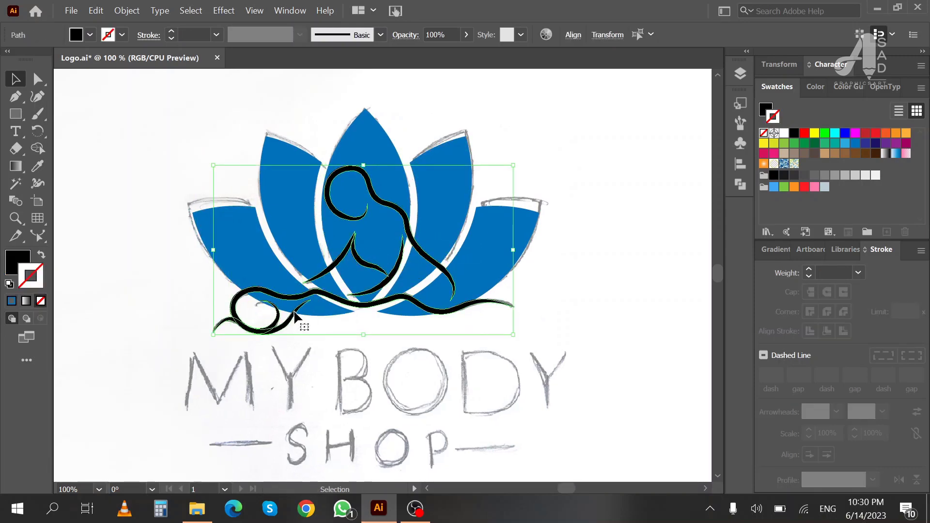
left_click(121, 11)
left_click(383, 367)
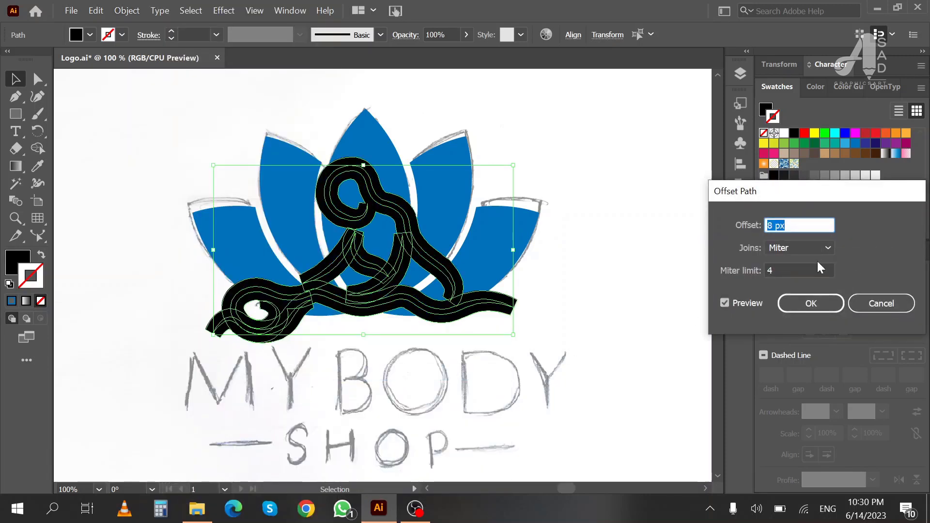
left_click(818, 308)
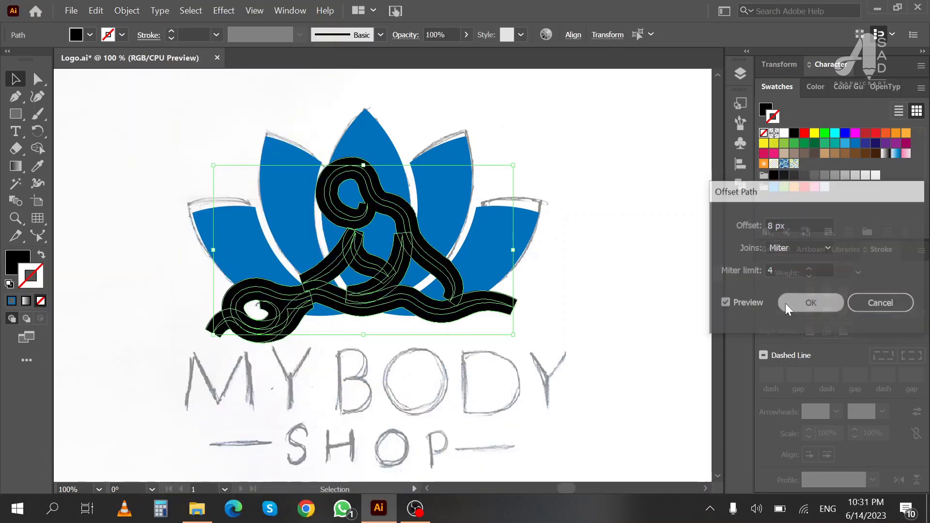
left_click(739, 184)
Merge the figure's offset outlines and delete four inner holes with Direct Selection
left_click(570, 135)
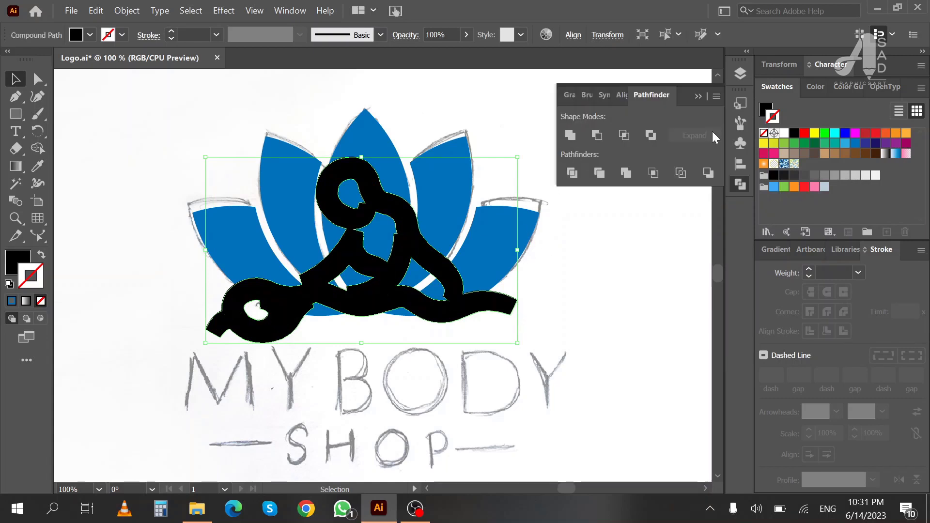
key("a")
scroll(414, 275, "up", 1)
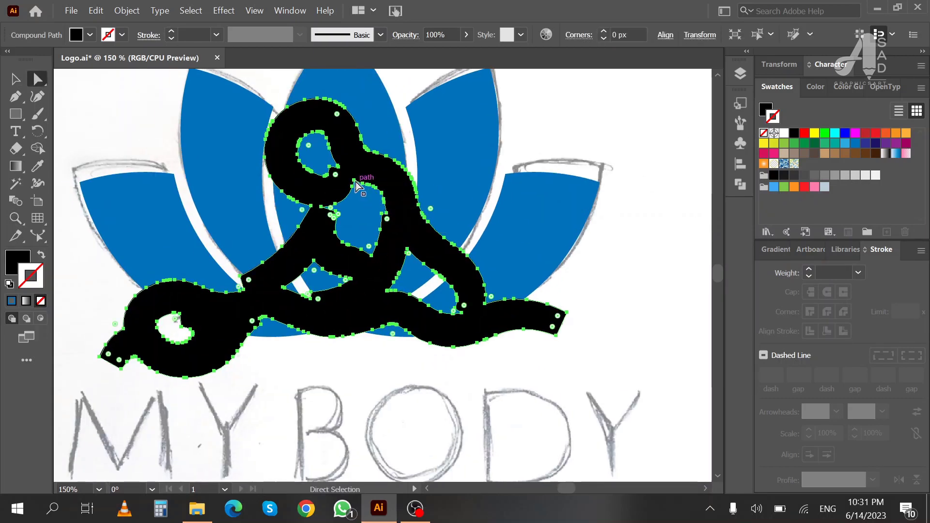
left_click(382, 213)
key("Delete")
left_click(410, 251)
key("Delete")
left_click(322, 266)
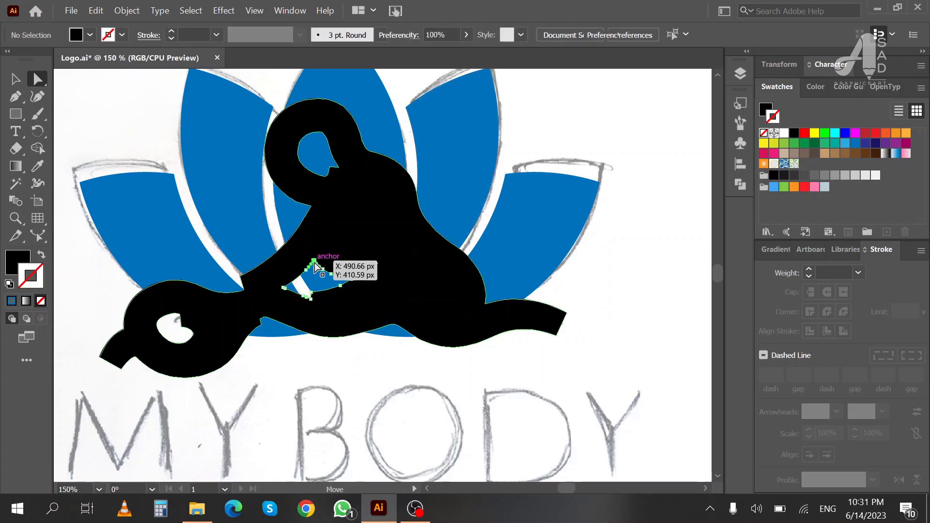
key("Delete")
left_click(177, 325)
key("Delete")
Isolate the figure silhouette and delete its one remaining hole
key("v")
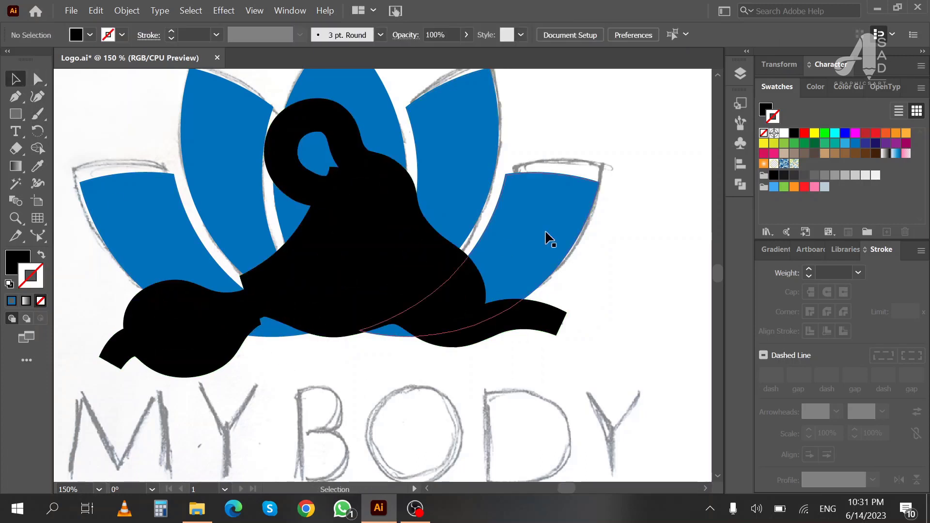
scroll(436, 204, "left", 1)
left_click(338, 155)
double_click(338, 155)
left_click(326, 150)
key("Delete")
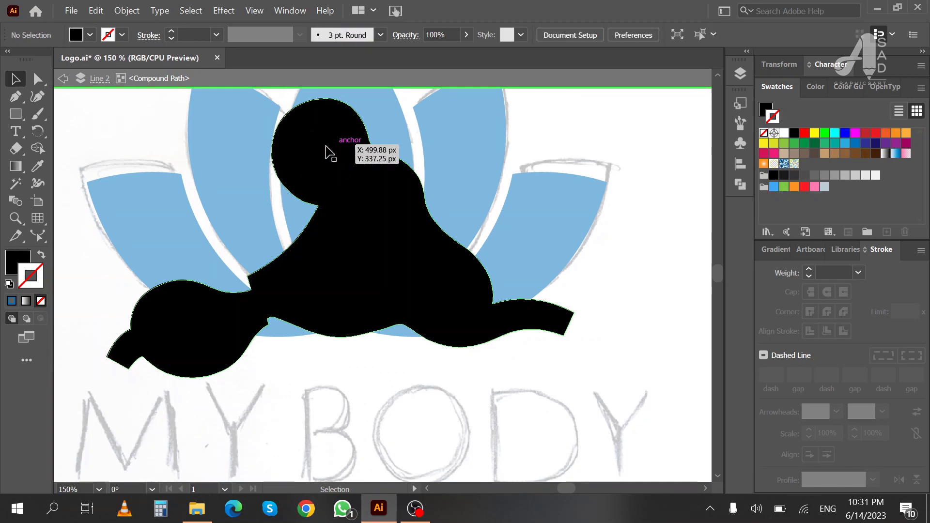
key("a")
double_click(90, 118)
Eyedrop white onto the silhouette and arrange it behind the figure's lines
left_click(280, 128)
key("i")
left_click(64, 98)
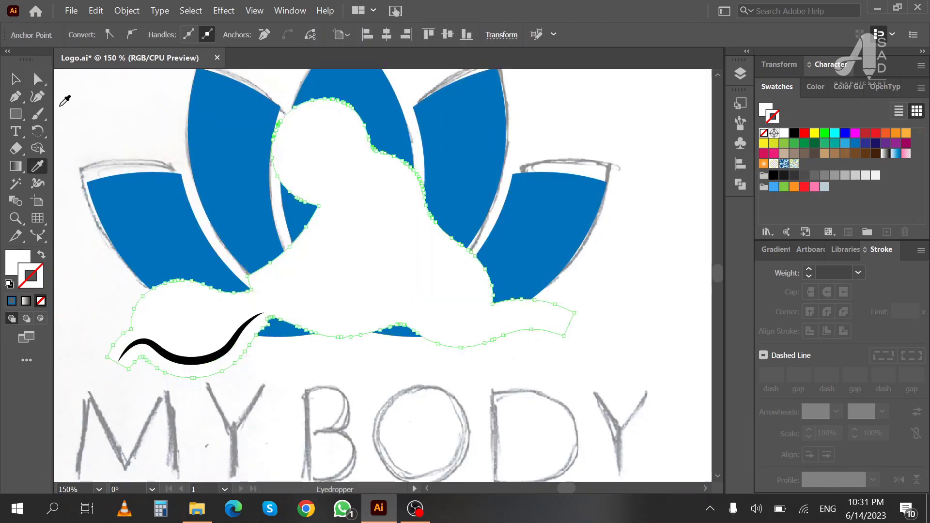
key("v")
right_click(370, 178)
mouse_move(445, 388)
left_click(545, 425)
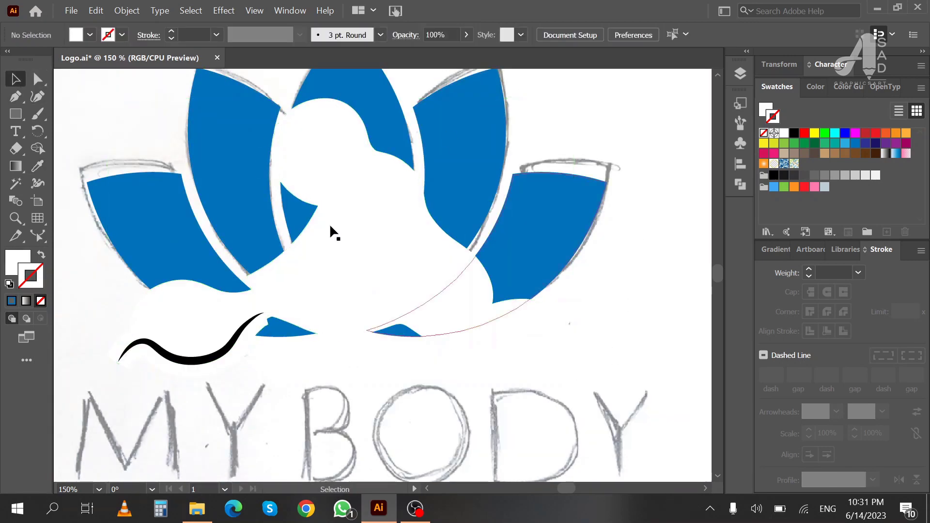
scroll(602, 274, "up", 1)
left_click(571, 328)
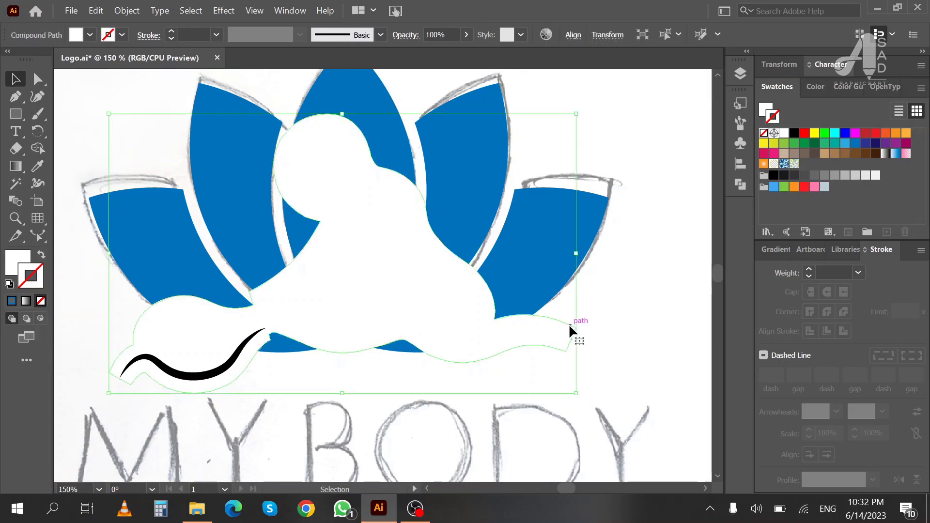
In Outline mode, bring the head, body curve and wave lines to the front
left_click_drag(571, 328, 516, 388)
key("ctrl+z")
left_click(639, 118)
key("ctrl+y")
left_click(382, 182)
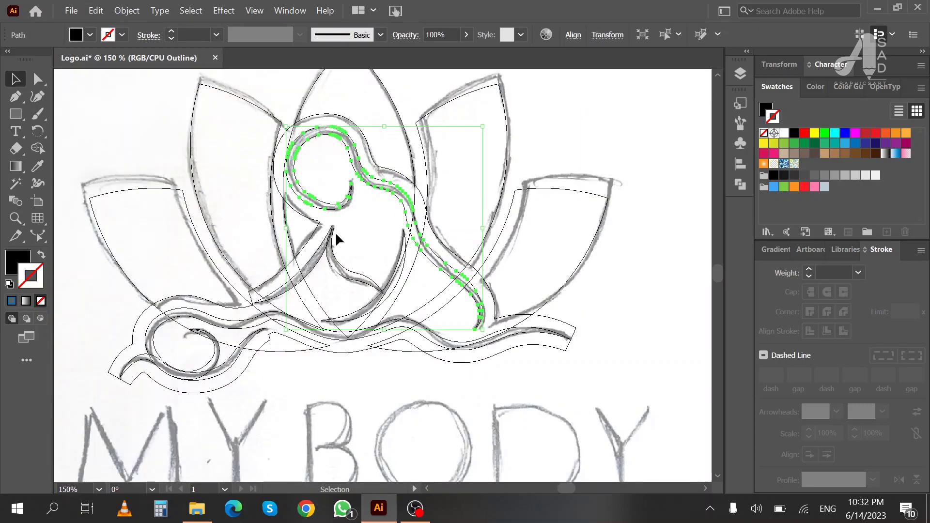
left_click(386, 301, "shift")
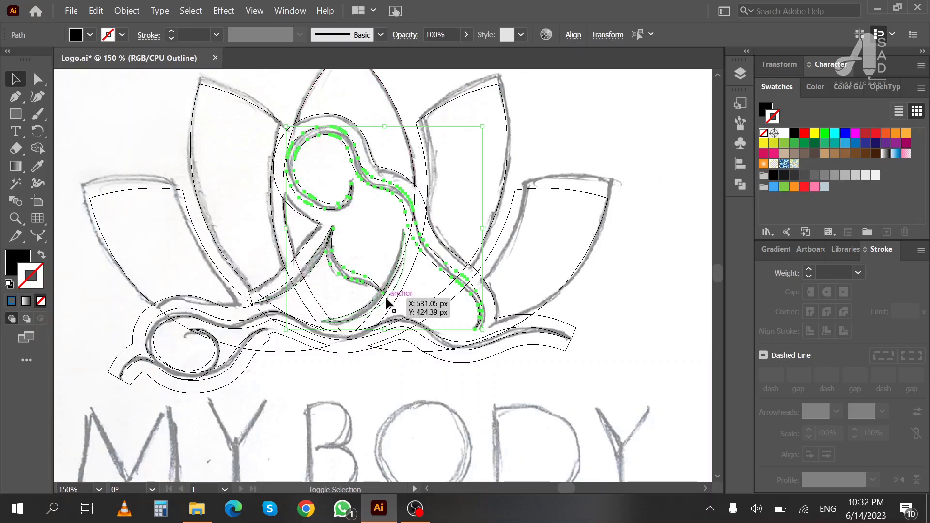
left_click(272, 330, "shift")
right_click(258, 339)
left_click(457, 261)
left_click(612, 286)
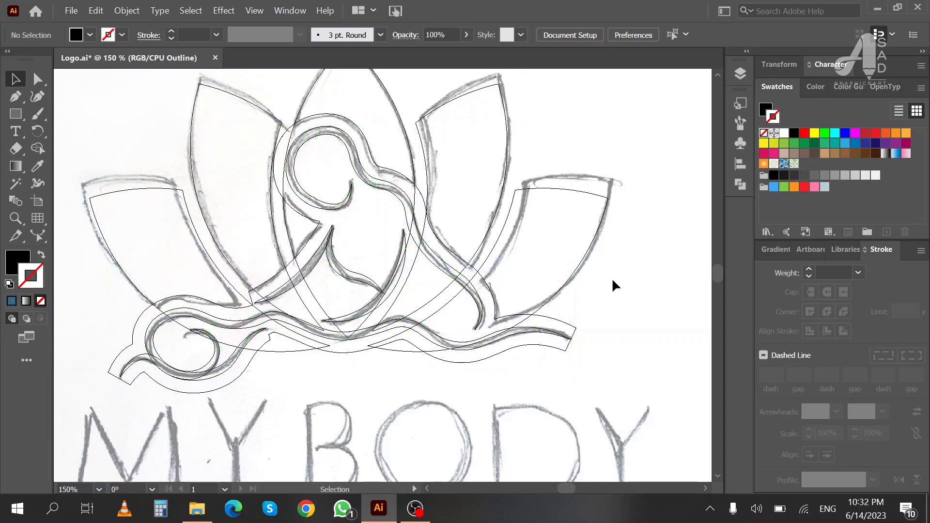
Back in Preview, copy the white backing shape and paste a copy in place
key("ctrl+y")
left_click(487, 287)
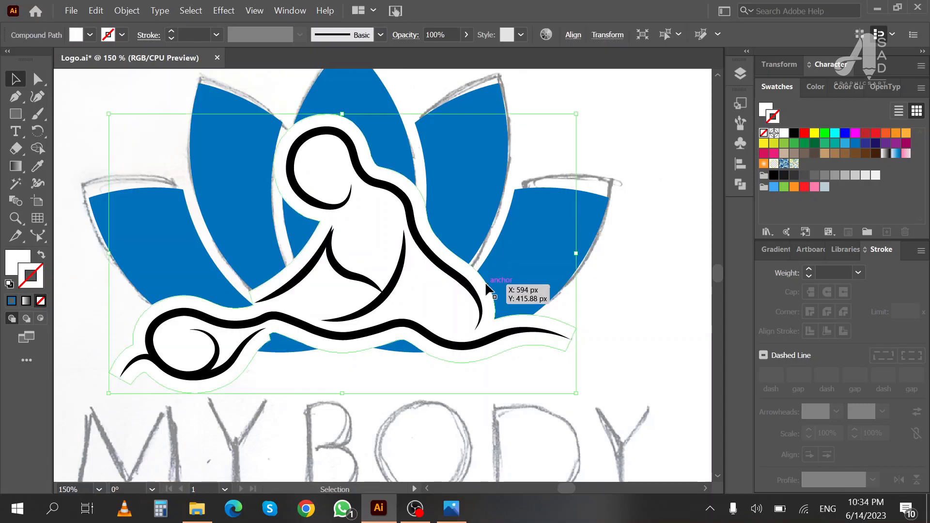
left_click(97, 11)
left_click(103, 12)
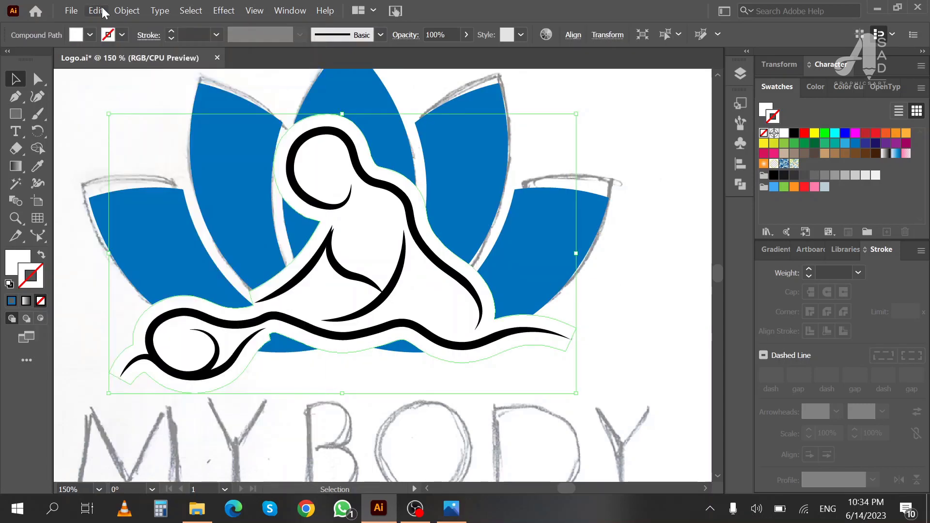
left_click(146, 106)
key("a")
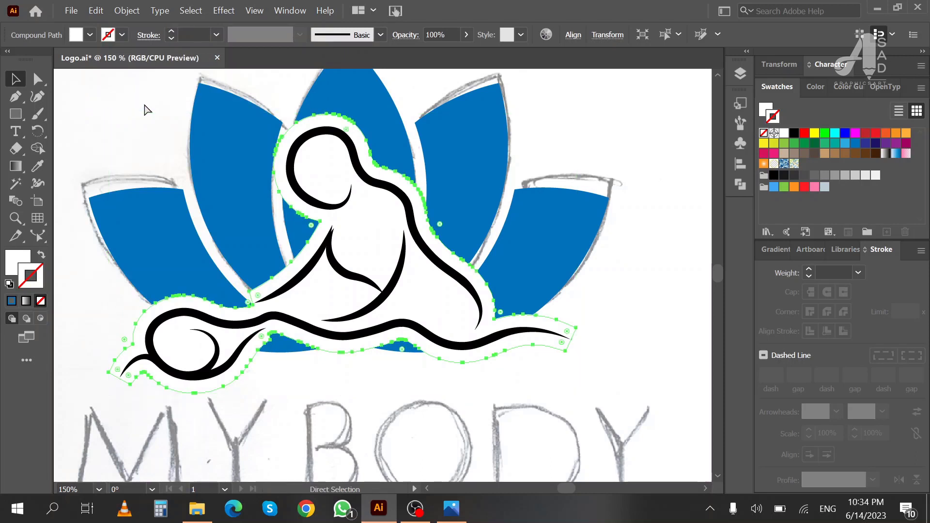
Subtract the white figure shape from the right and left petals with Pathfinder Minus Front
key("v")
left_click(542, 257, "shift")
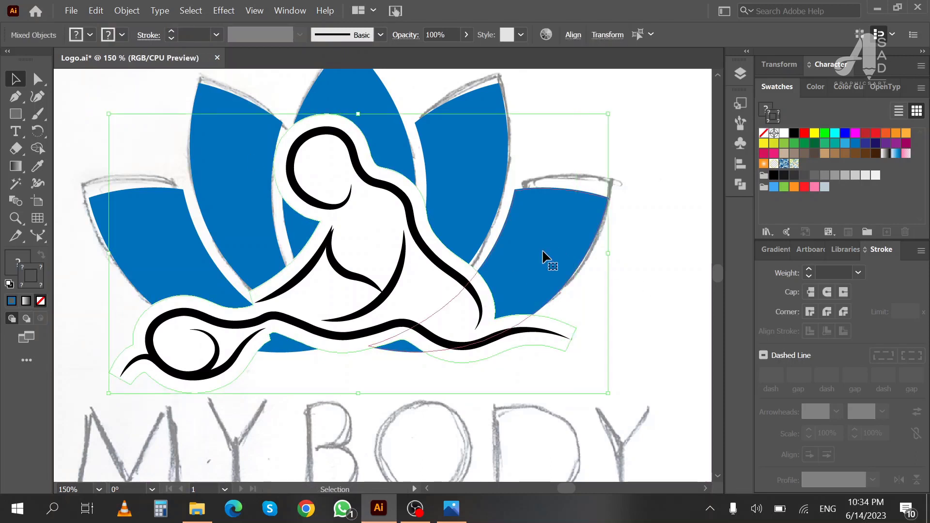
left_click(740, 184)
left_click(508, 276)
double_click(473, 269)
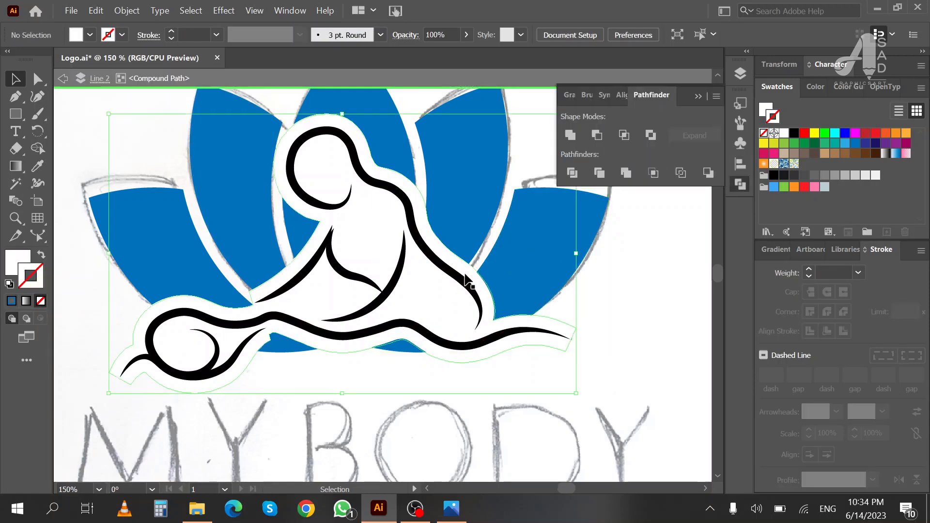
key("Escape")
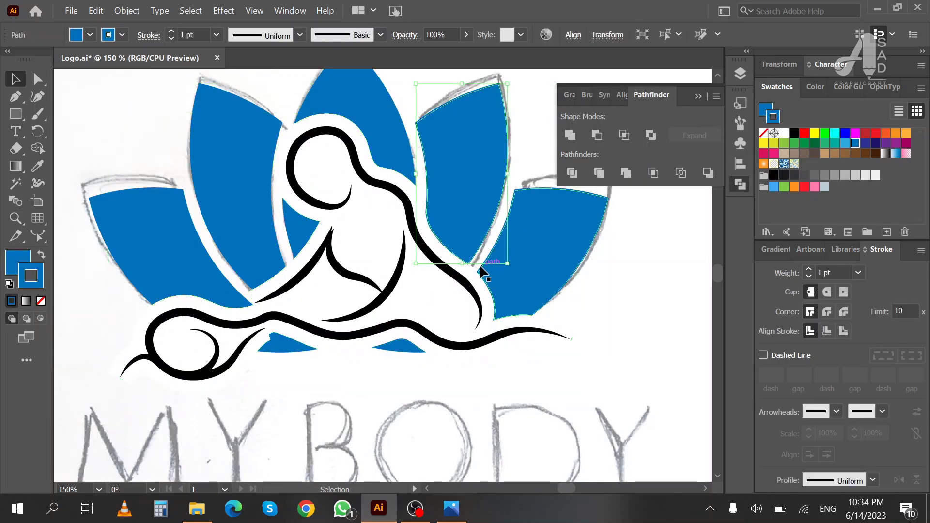
left_click(442, 218)
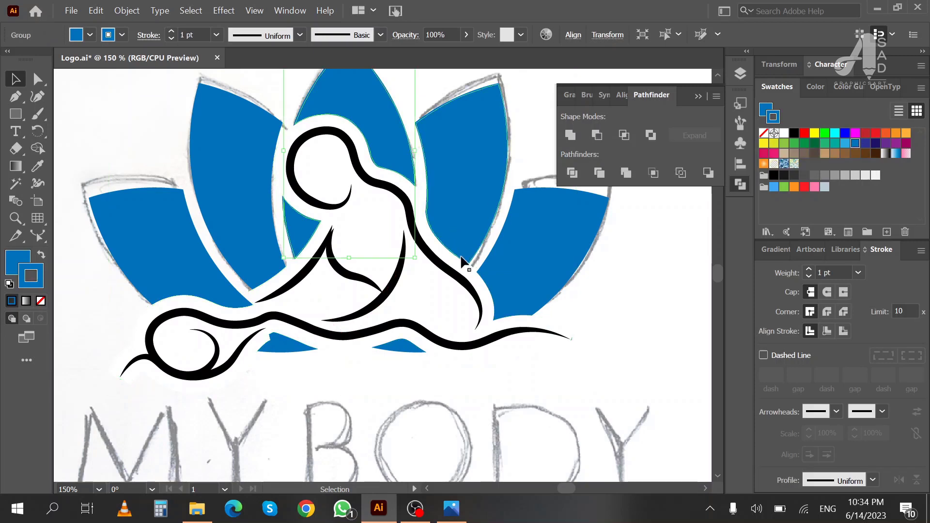
left_click(406, 264)
left_click(465, 265)
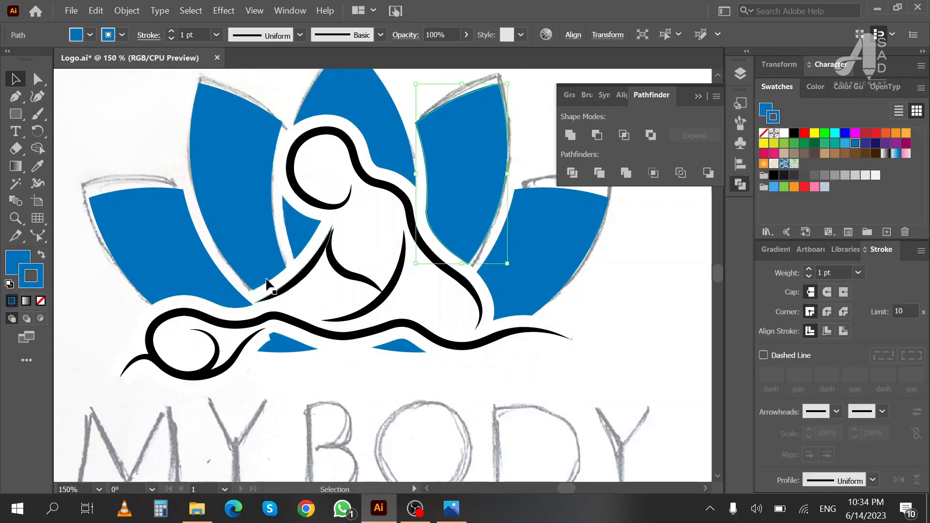
left_click(322, 297, "shift")
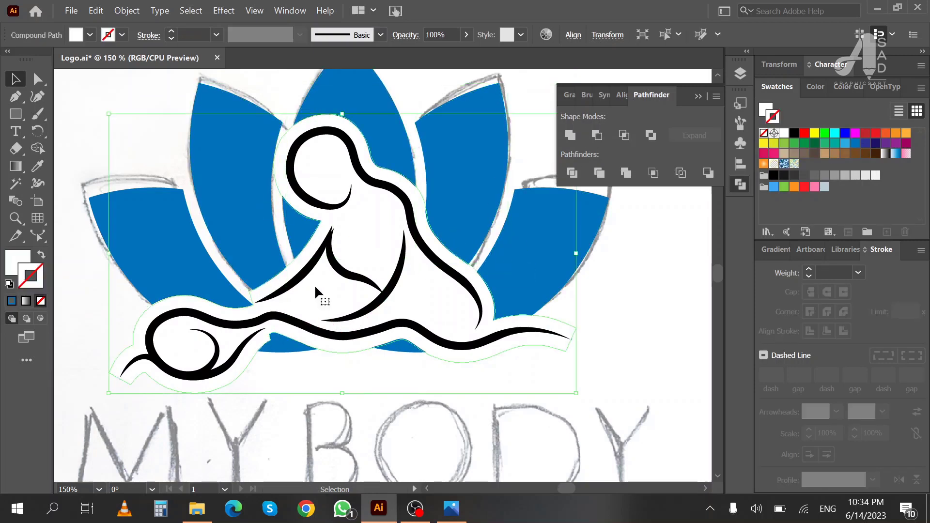
left_click(598, 136)
left_click(704, 97)
Clean up the small leftover petal fragments beneath the figure
left_click(438, 327)
left_click(406, 347)
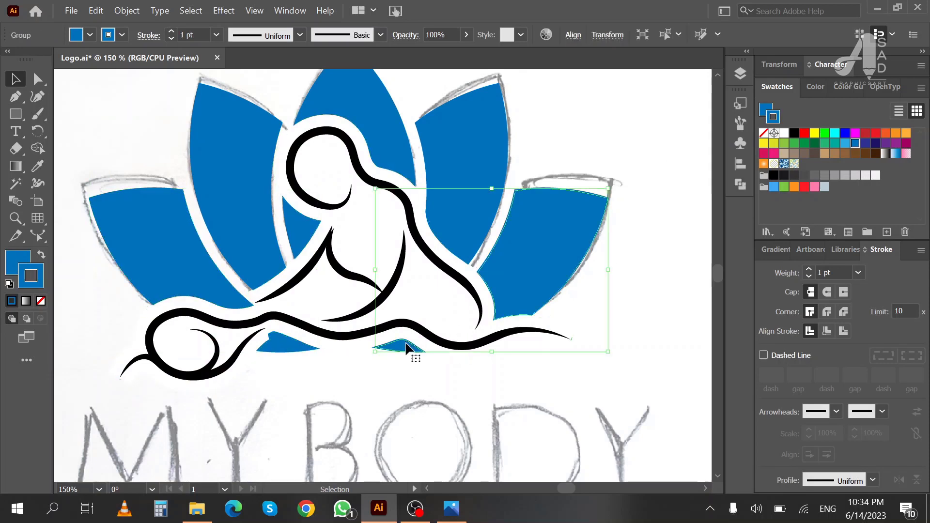
double_click(406, 347)
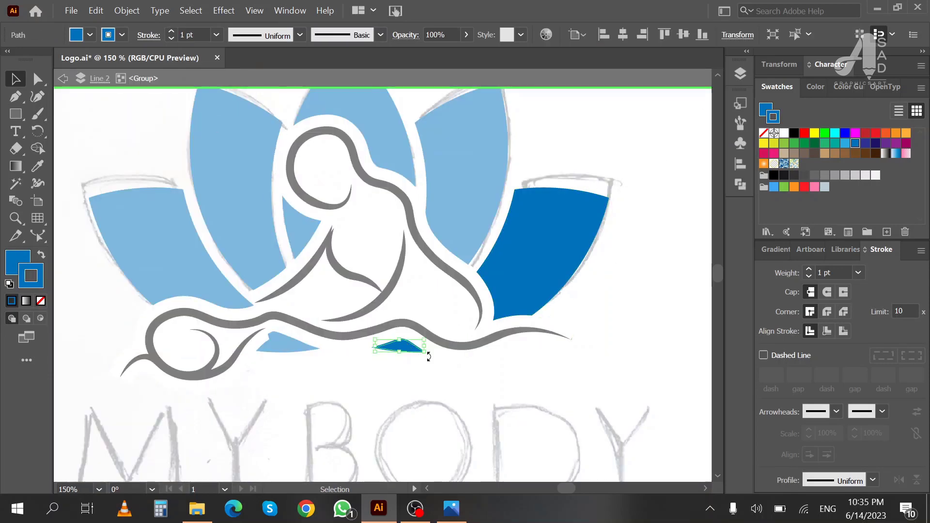
double_click(298, 348)
double_click(297, 348)
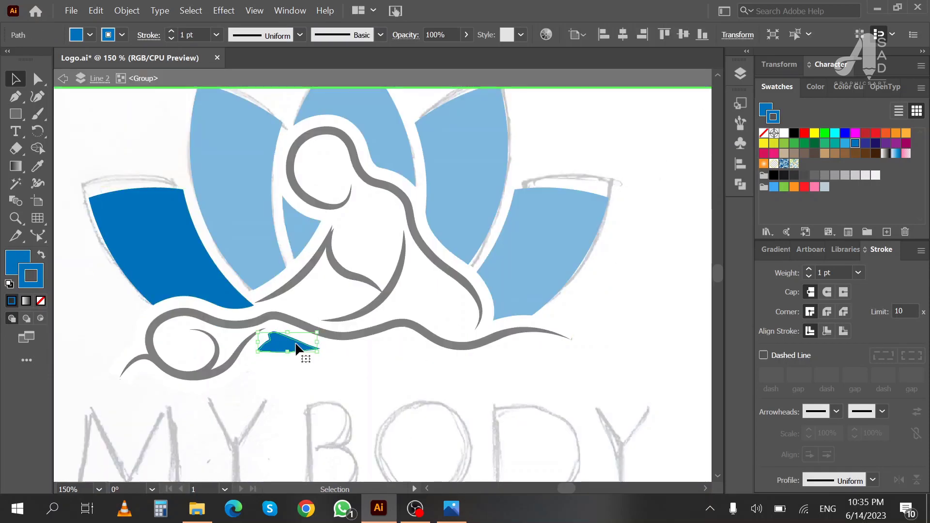
key("z")
left_click(415, 301, "alt")
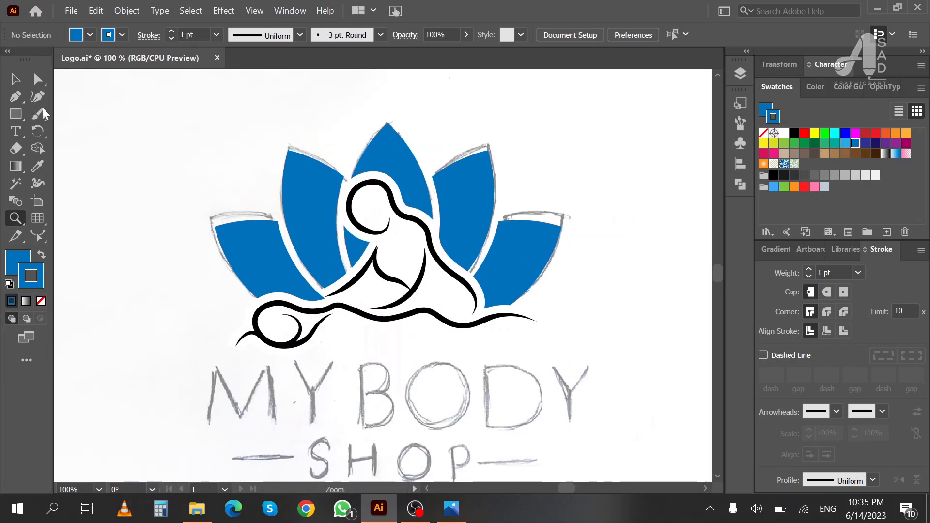
Set the stroke of all five blue petals to None and review the logo
left_click(15, 78)
left_click(257, 276)
left_click(312, 193, "shift")
left_click(387, 159, "shift")
left_click(486, 184, "shift")
left_click(521, 254, "shift")
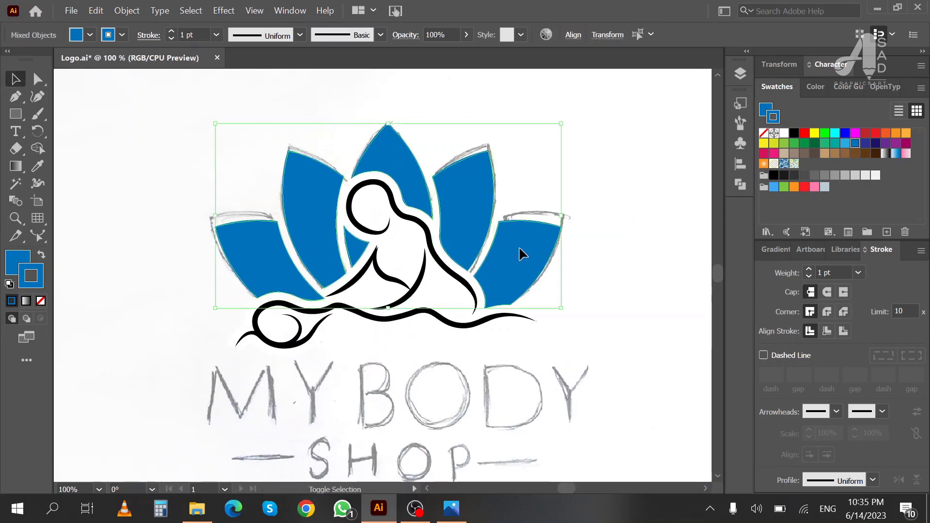
left_click(40, 301)
left_click(562, 165)
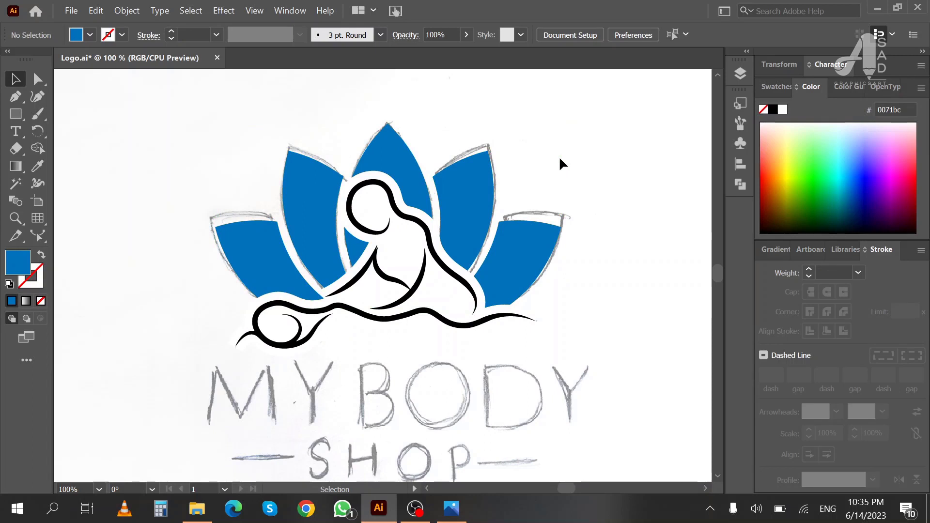
key("z")
left_click(320, 208, "alt")
left_click(342, 257)
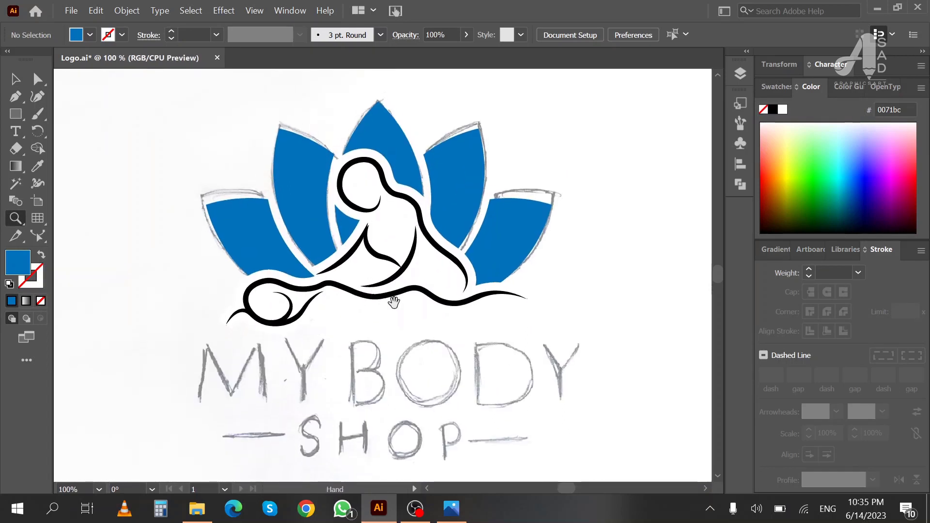
left_click(15, 79)
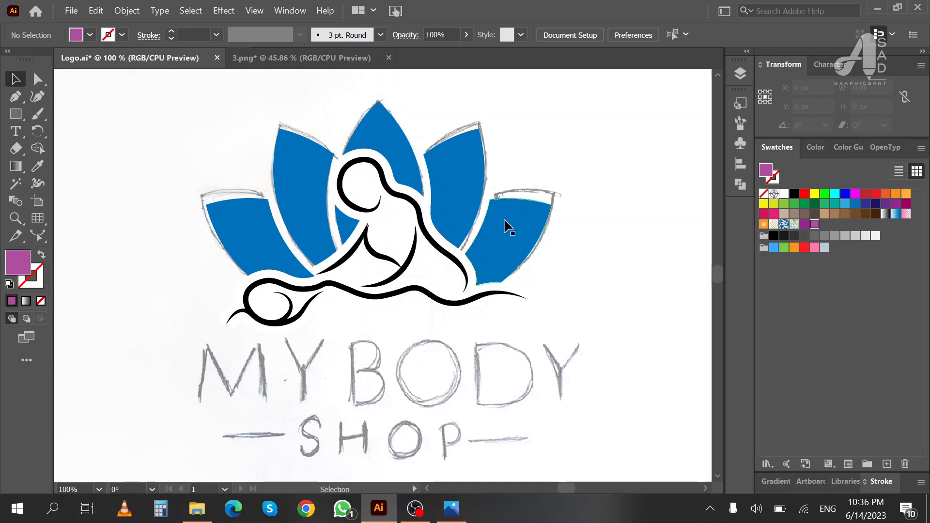
Add the MY BODY text and scale it over the sketched lettering
left_click(201, 385)
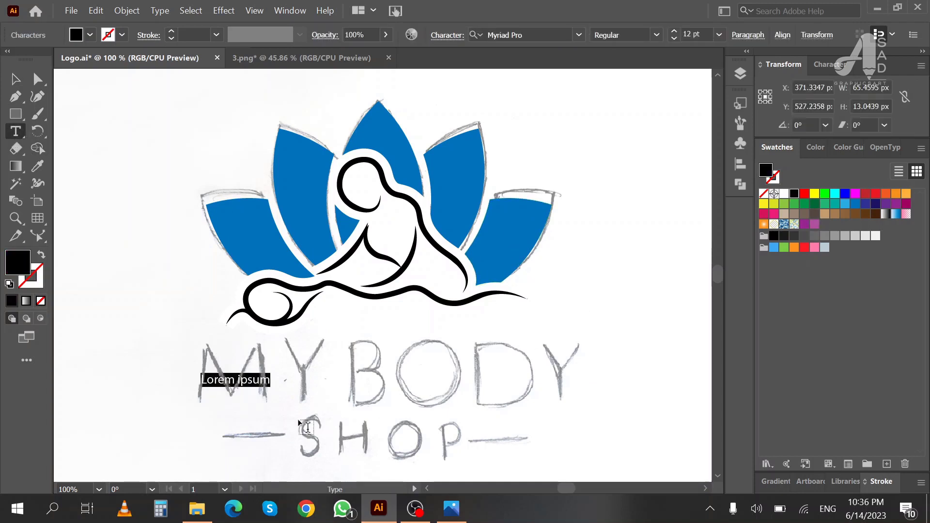
type("MY BODY")
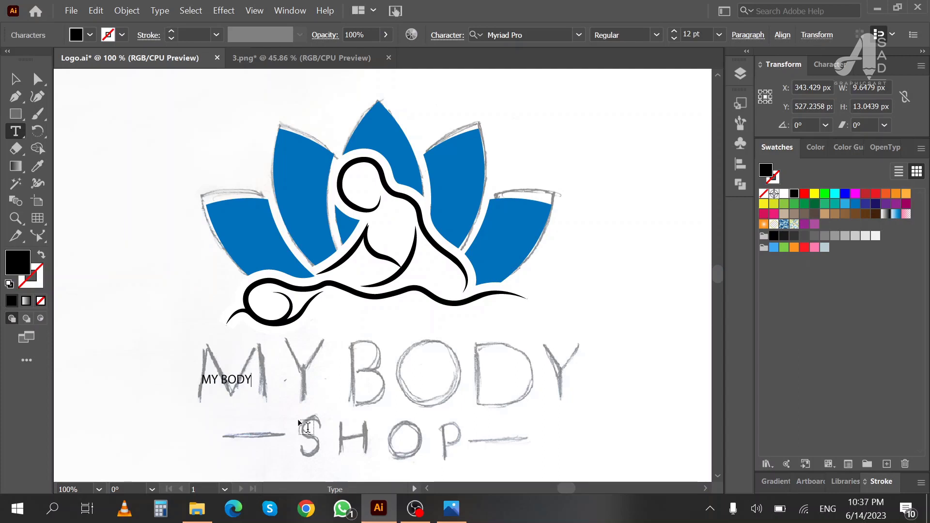
left_click(21, 83)
scroll(450, 357, "down", 3)
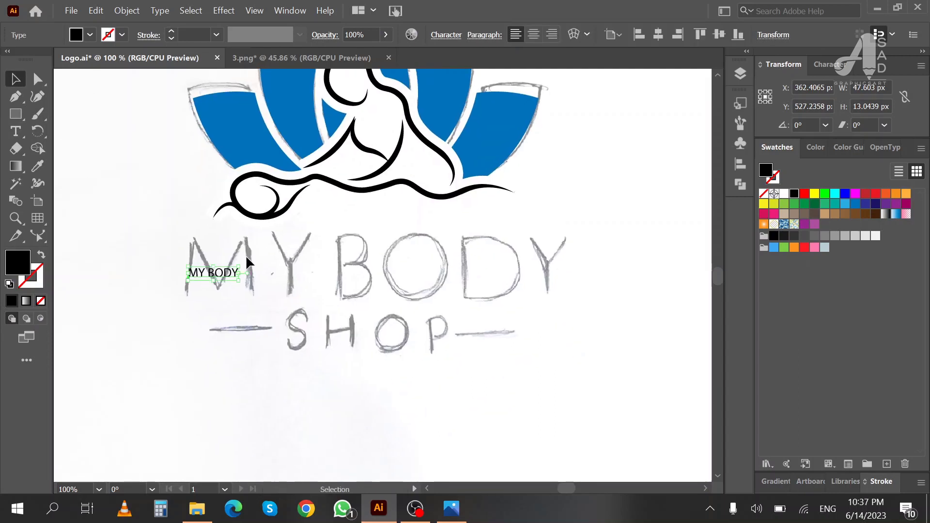
left_click_drag(239, 267, 592, 183)
left_click_drag(555, 223, 557, 266)
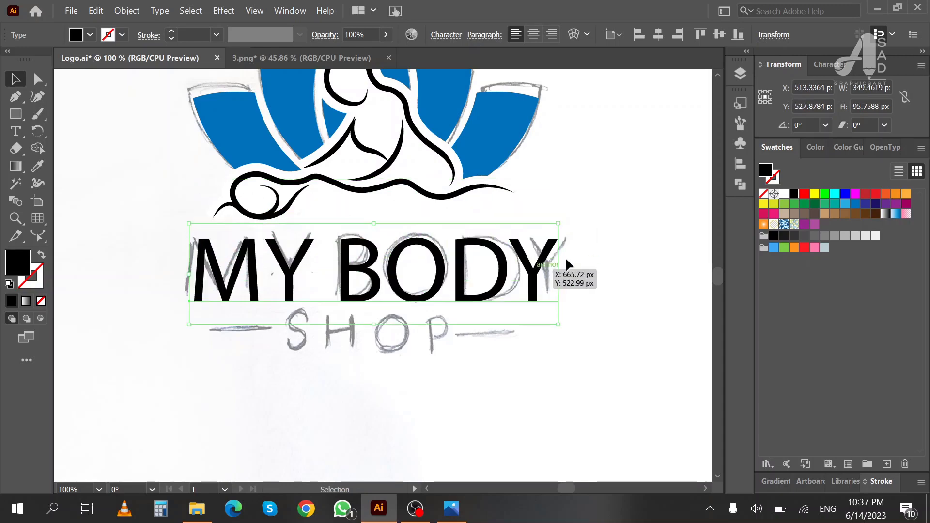
left_click_drag(561, 225, 574, 220)
scroll(572, 270, "up", 2)
left_click_drag(572, 269, 568, 270)
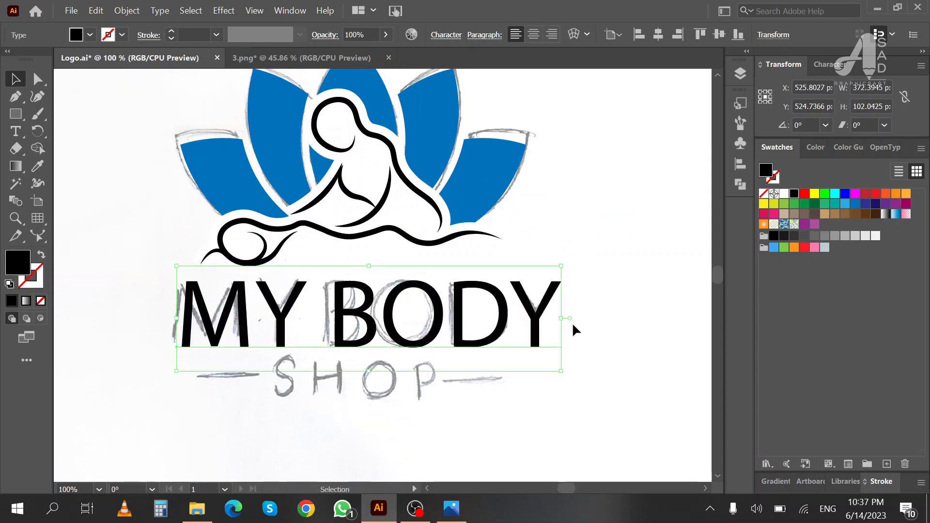
scroll(480, 385, "up", 2)
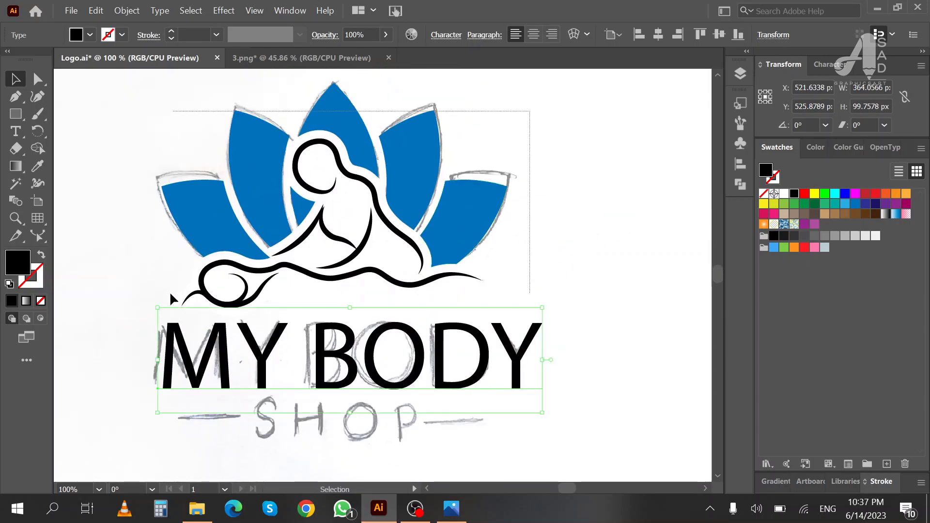
Group the lotus petals with the massage figure
left_click(329, 184)
right_click(330, 183)
left_click(314, 319)
left_click(311, 290)
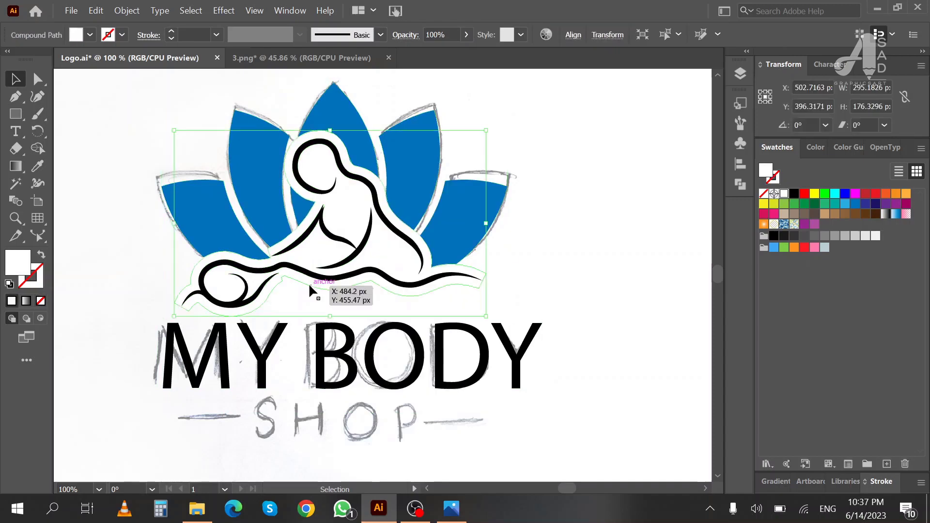
key("ctrl+shift+a")
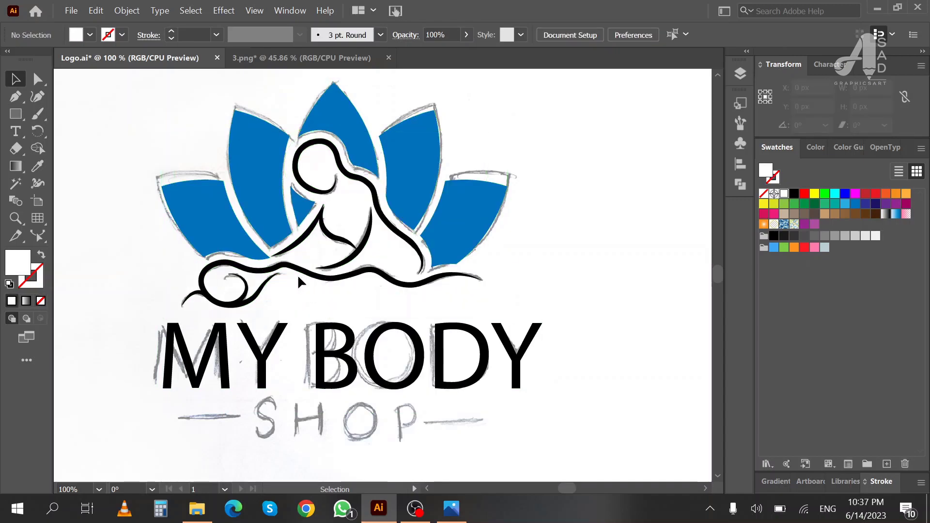
left_click_drag(513, 305, 170, 119)
right_click(317, 137)
left_click(360, 235)
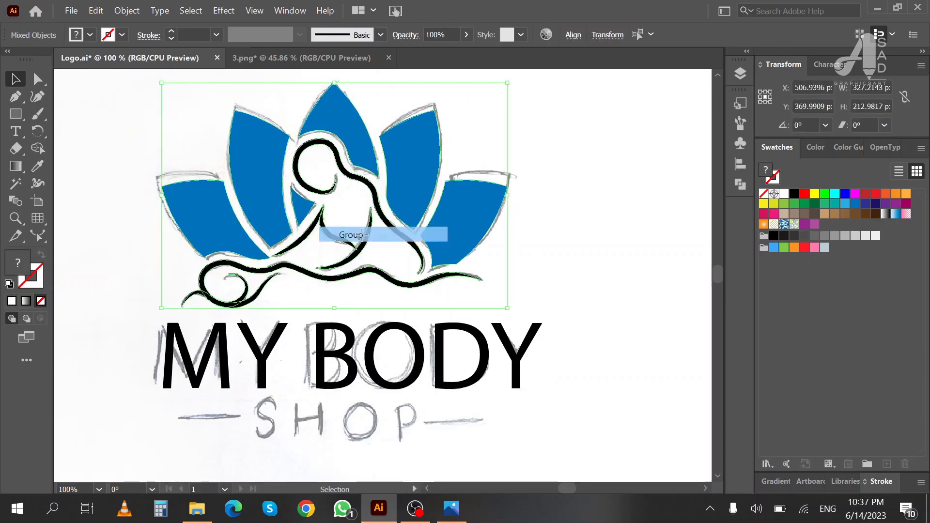
left_click(545, 333)
Set MY BODY in Cormorant Infant, scale it slightly, and center it under the lotus
left_click(827, 66)
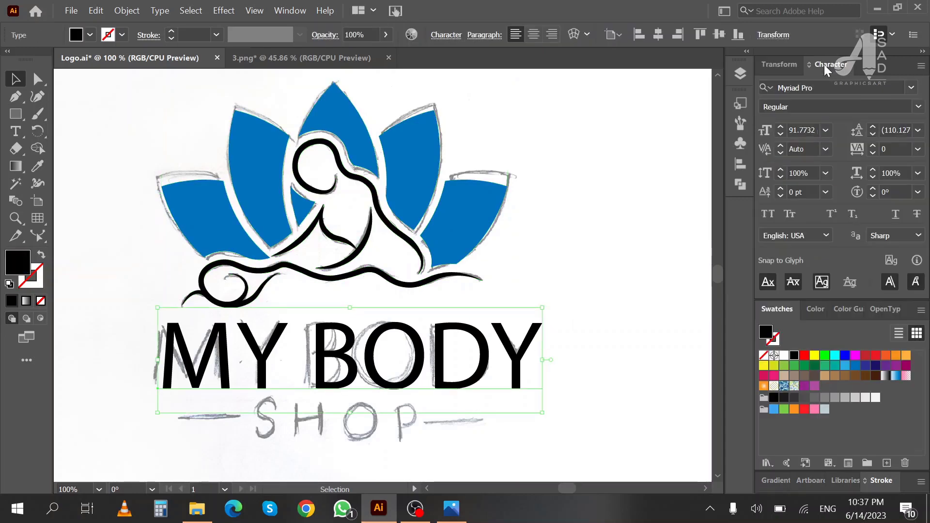
left_click(911, 88)
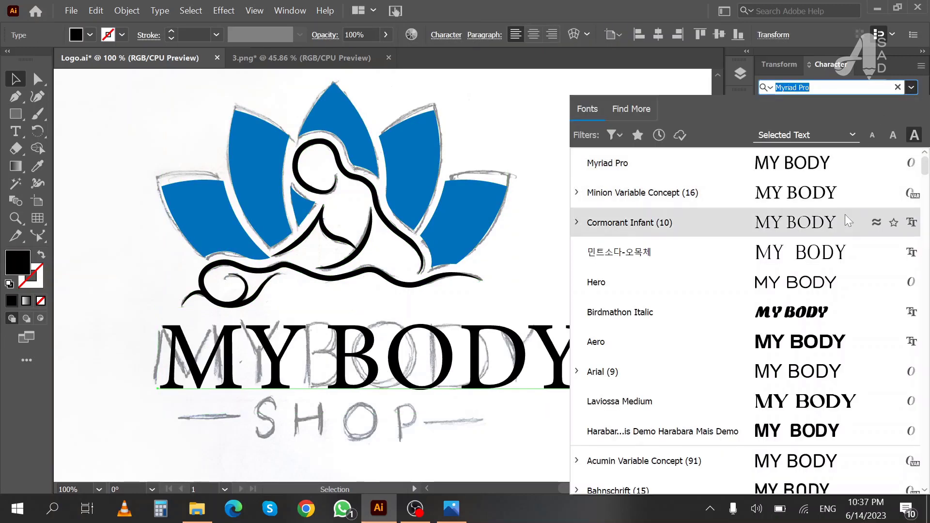
left_click(848, 221)
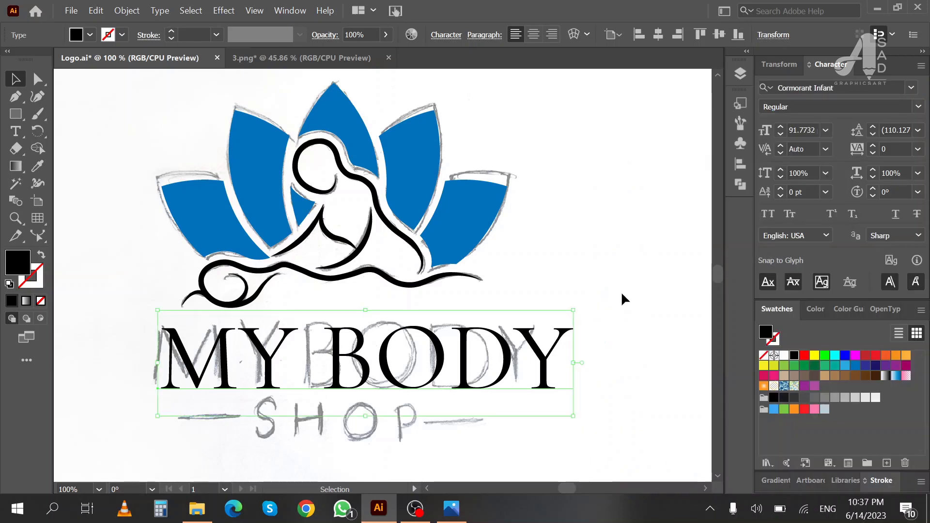
left_click_drag(576, 415, 550, 410)
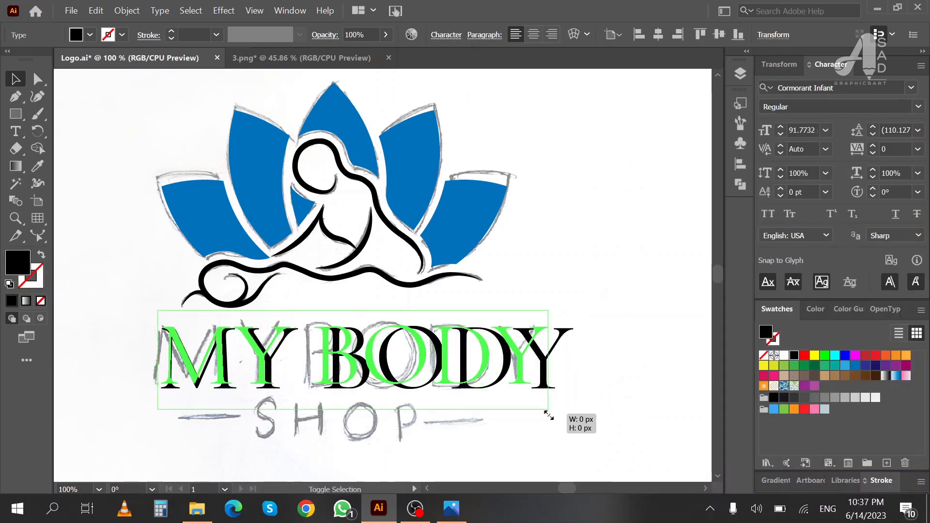
left_click(490, 245, "shift")
left_click(488, 35)
left_click(604, 224)
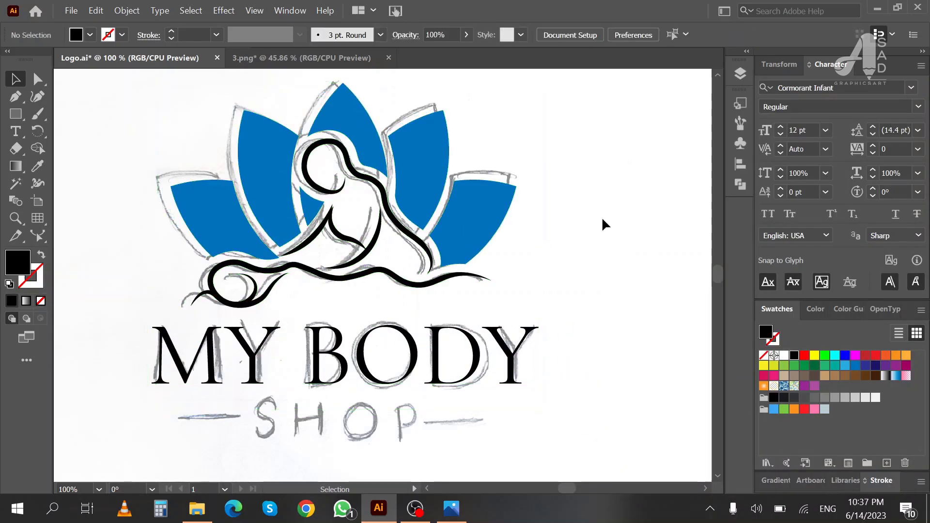
Duplicate MY BODY below, retype it as SHOP, and size it to the sketch
scroll(601, 242, "down", 3)
left_click(550, 254)
mouse_move(550, 254)
left_mouse_down()
mouse_move(574, 370)
mouse_move(469, 332)
left_mouse_up()
double_click(469, 332)
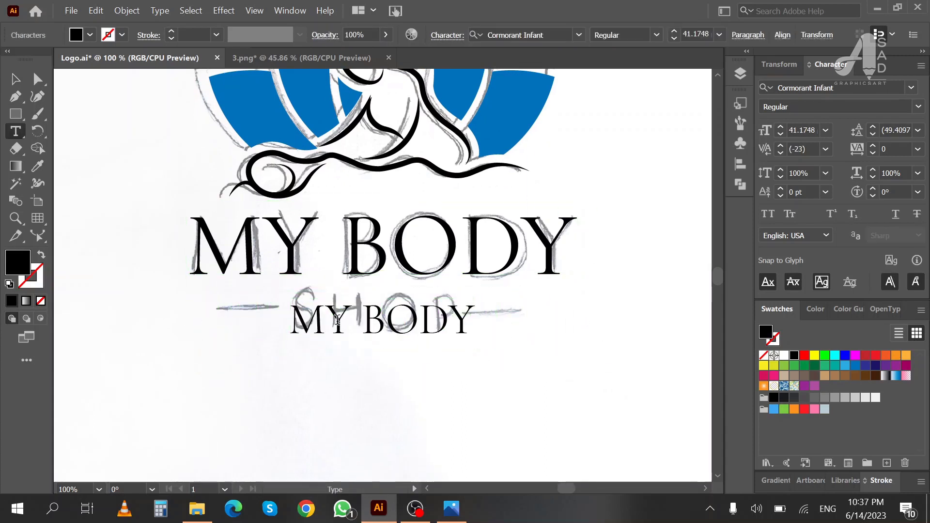
key("ctrl+a")
type("SHOP")
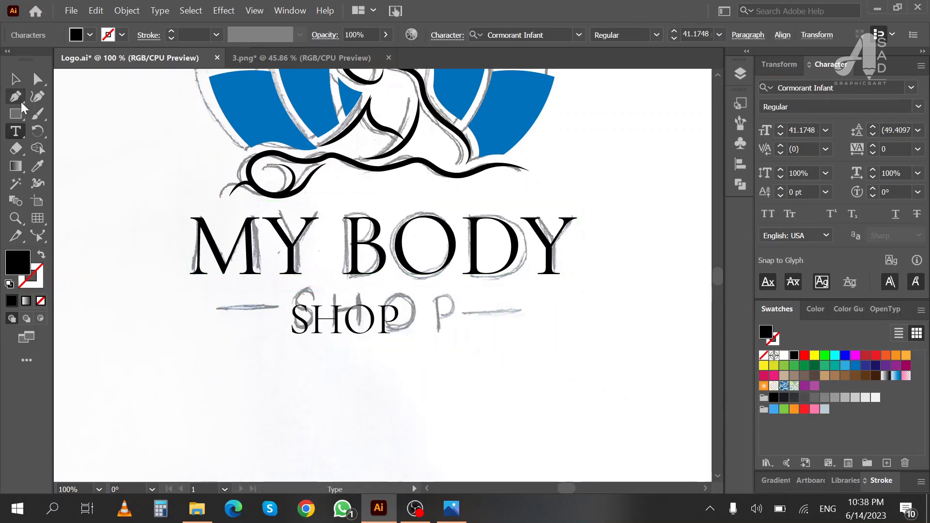
key("Escape")
left_click_drag(431, 286, 441, 280)
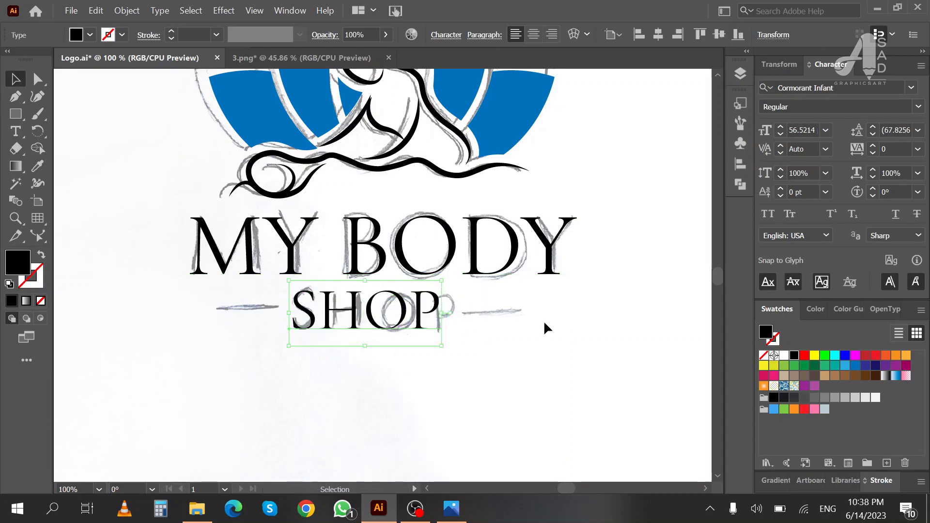
Hide the sketch layer in the Layers panel
scroll(513, 366, "up", 1)
left_click(608, 199)
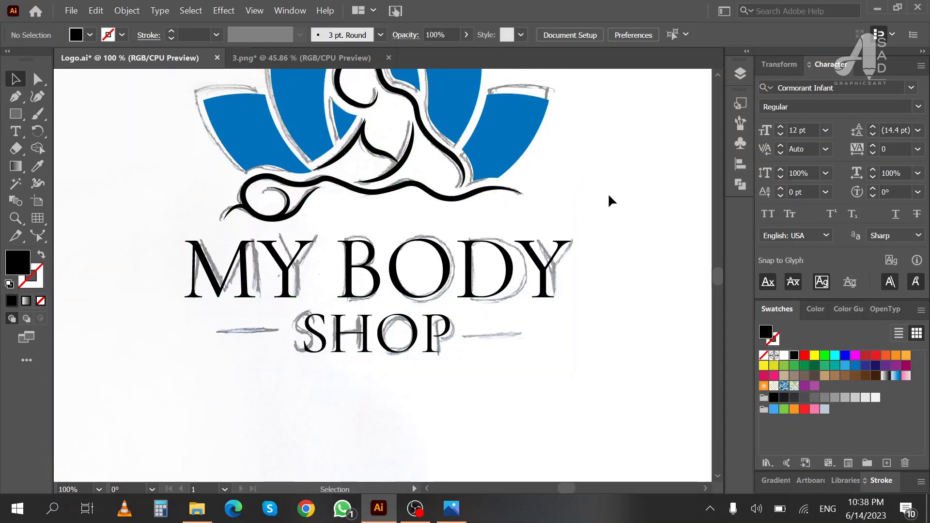
scroll(466, 249, "up", 1)
scroll(466, 250, "up", 1)
scroll(466, 249, "down", 1)
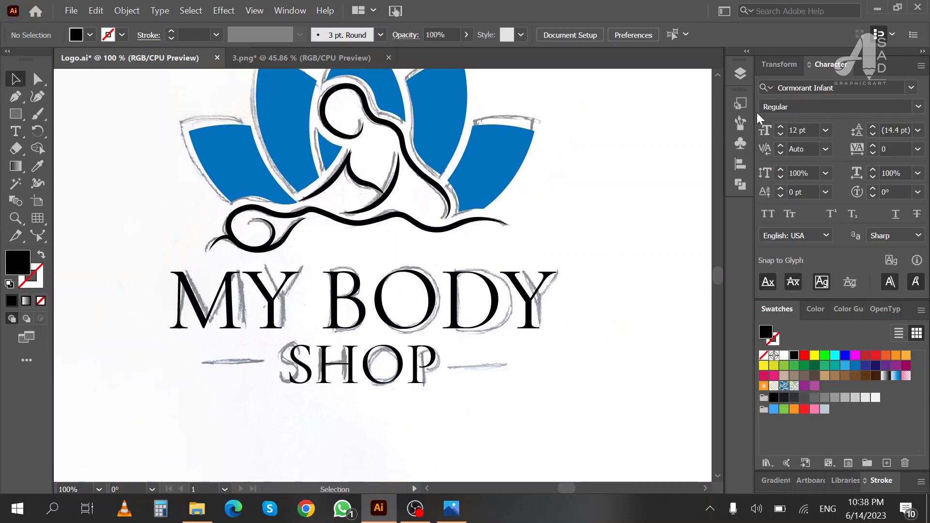
left_click(739, 74)
left_click(559, 119)
Zoom in on the spiky curves under the figure and widen the black curve leftward
left_click(698, 67)
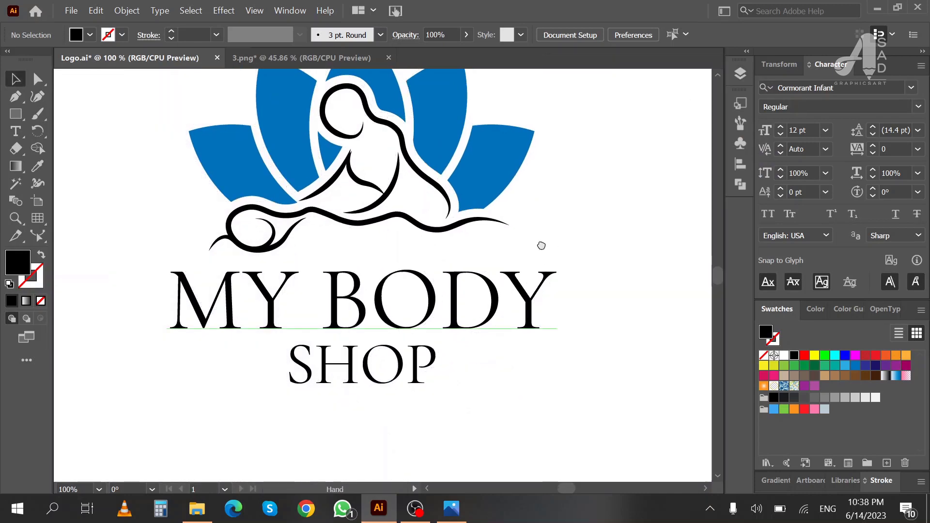
scroll(441, 200, "up", 1)
key("z")
left_click_drag(343, 155, 417, 326)
scroll(394, 277, "up", 2)
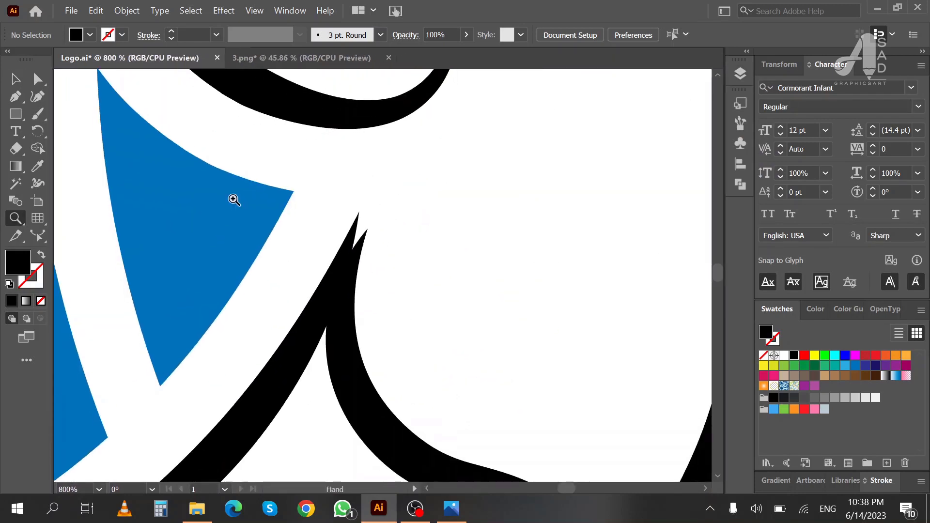
key("a")
left_click(353, 239)
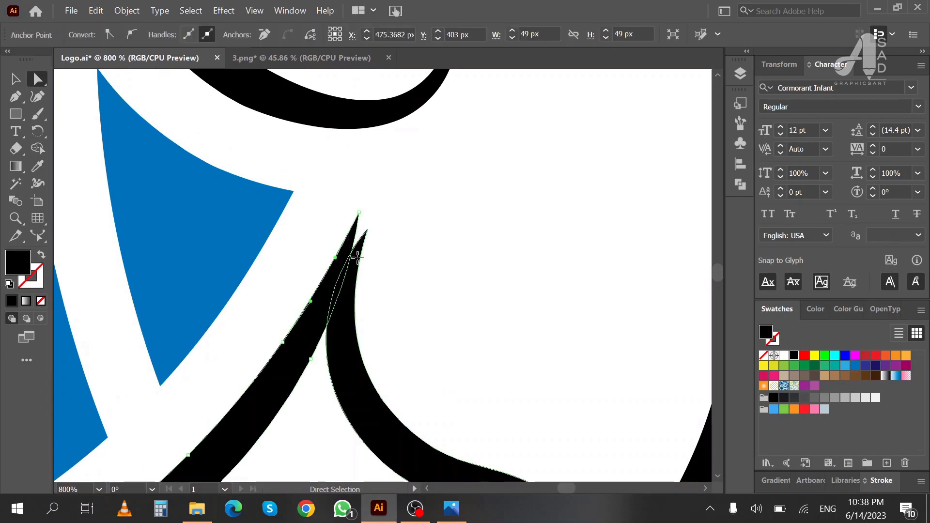
left_click(24, 84)
left_click_drag(328, 401, 307, 404)
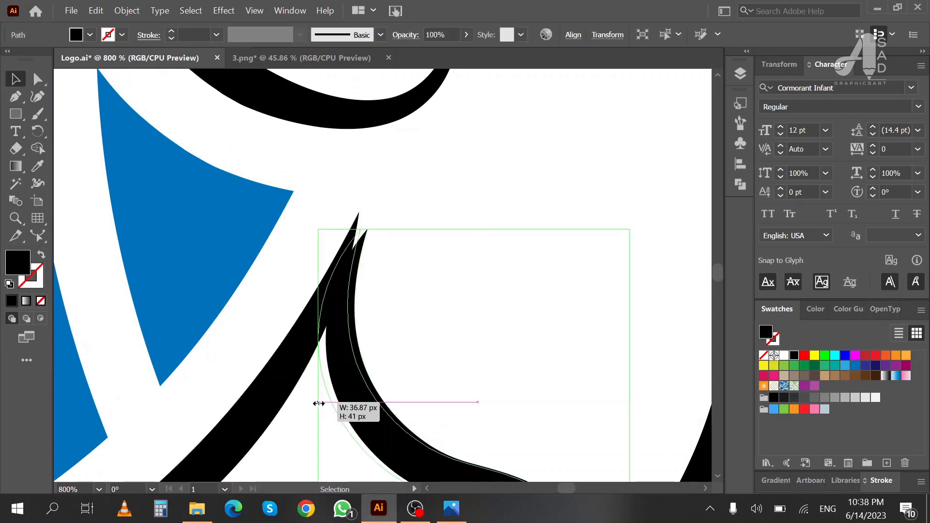
Inside the black curve group, turn off smart guide snapping and reshape the curve's tip
left_click(450, 184)
left_click(334, 277)
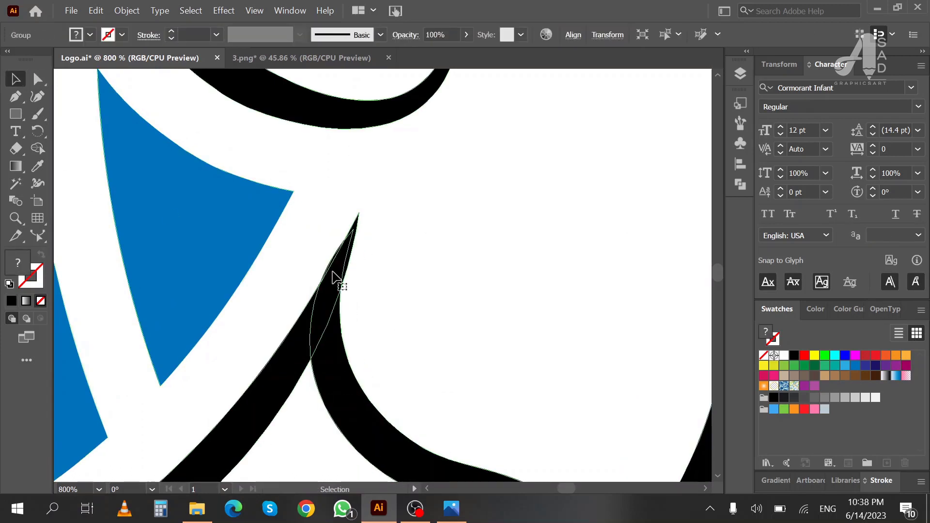
scroll(358, 344, "down", 3)
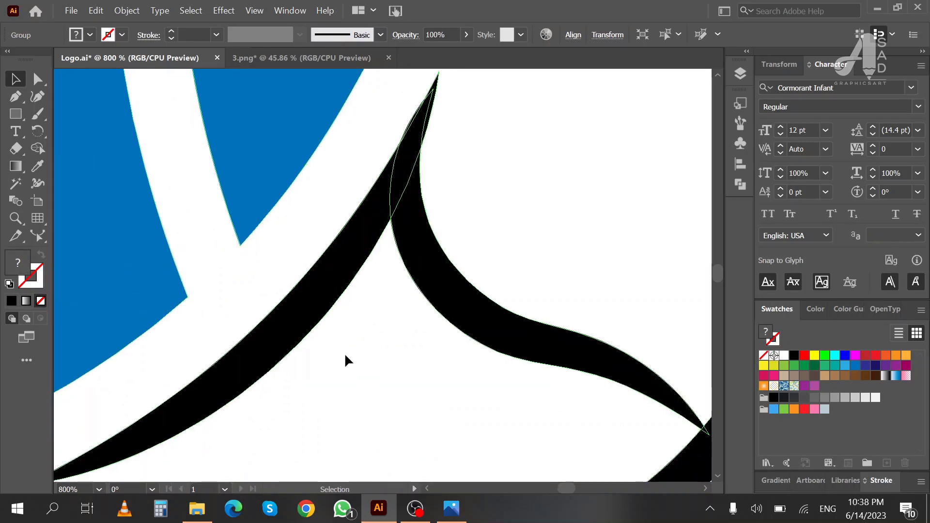
double_click(338, 284)
left_click_drag(439, 279, 430, 278)
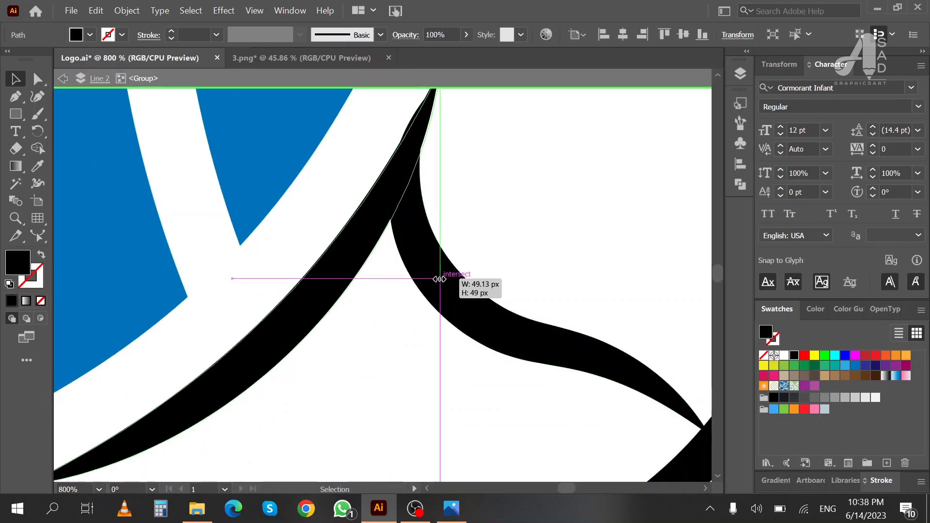
scroll(320, 133, "up", 3)
left_click(255, 10)
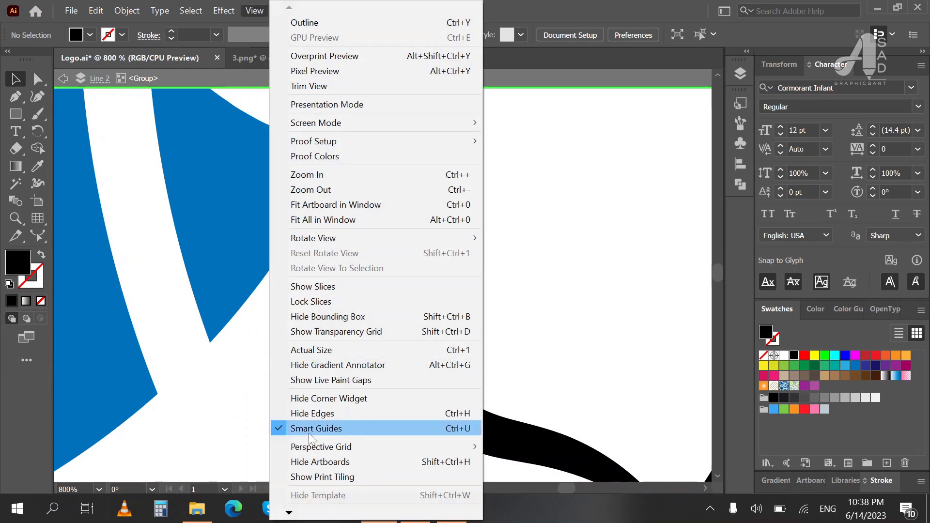
left_click(311, 423)
scroll(494, 243, "down", 3)
left_click_drag(438, 291, 426, 314)
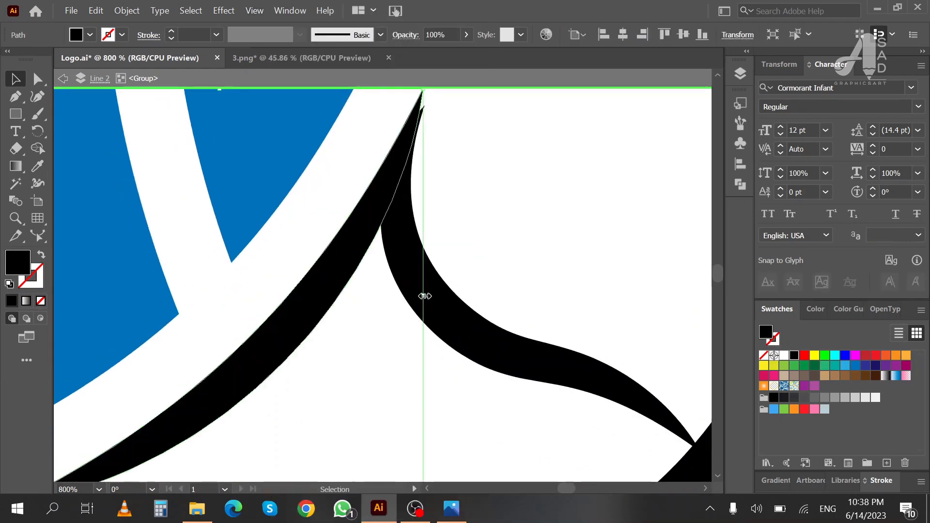
left_click(255, 10)
double_click(588, 215)
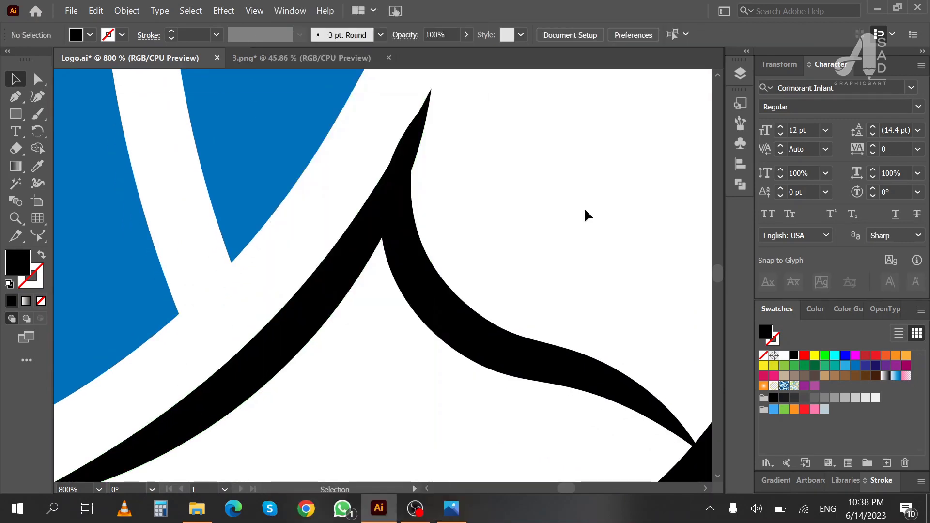
Merge the overlapping black spike paths into one shape with the Shape Builder
key("z")
scroll(415, 270, "down", 2)
scroll(416, 270, "down", 2)
scroll(415, 270, "down", 2)
scroll(398, 239, "up", 6)
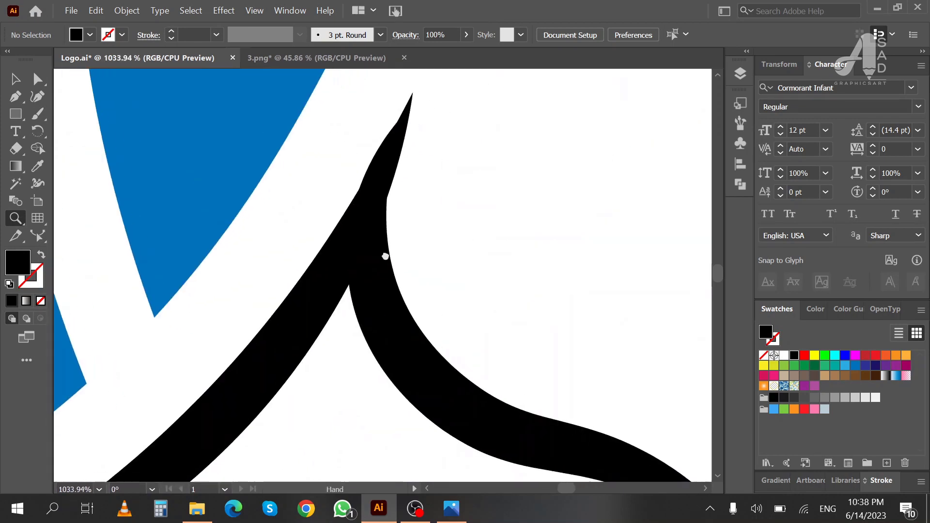
key("a")
left_click_drag(276, 183, 420, 262)
left_click(37, 148)
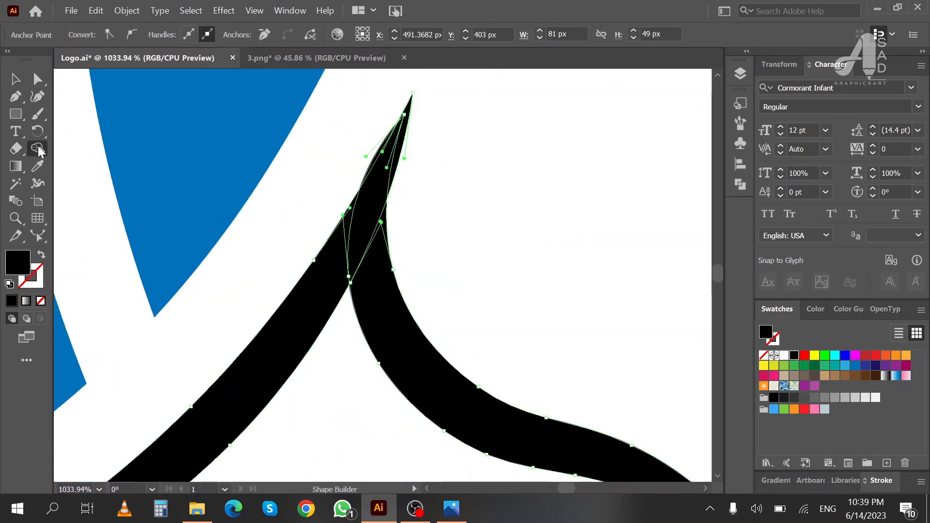
mouse_move(387, 206)
left_mouse_down()
mouse_move(391, 167)
mouse_move(370, 272)
left_mouse_up()
Check the reshaped spike shape, deselect it, and zoom out to the whole logo
key("a")
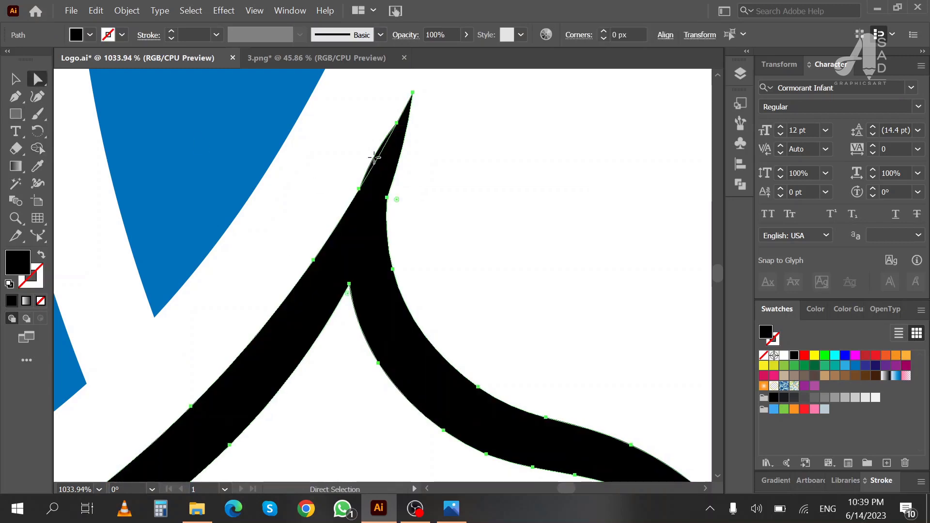
left_click(15, 80)
left_click(380, 166)
double_click(375, 160)
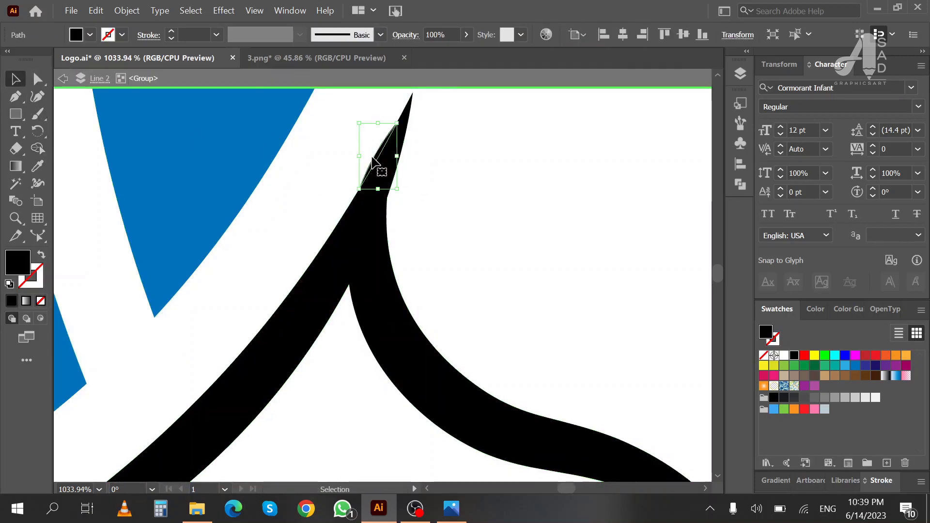
double_click(474, 194)
left_click(38, 79)
left_click(396, 203)
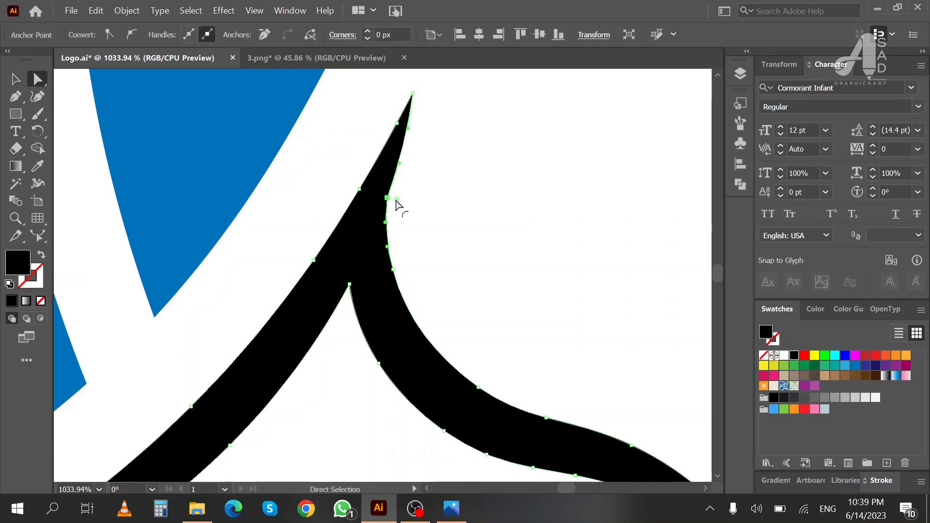
left_click(627, 220)
key("z")
left_click(440, 252, "alt")
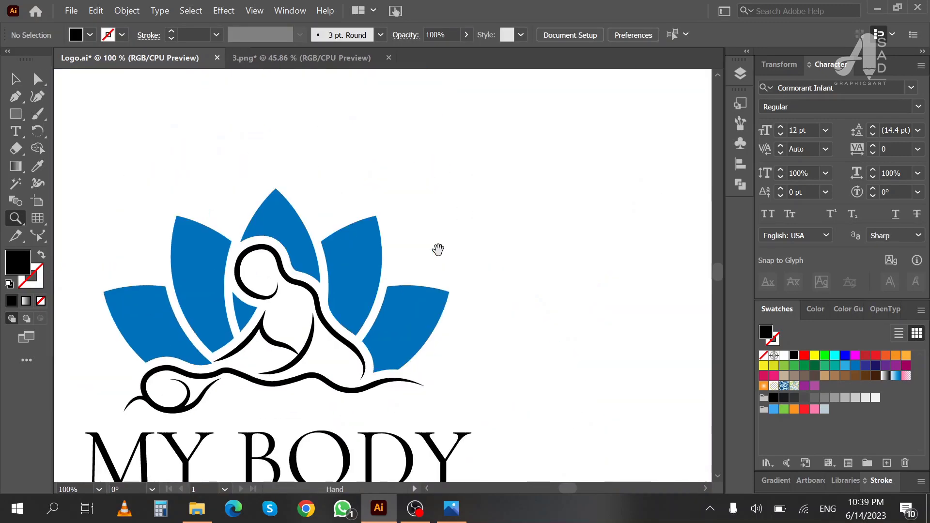
Draw a horizontal black line right of SHOP with a 4 pt tapered width-profile stroke
key("p")
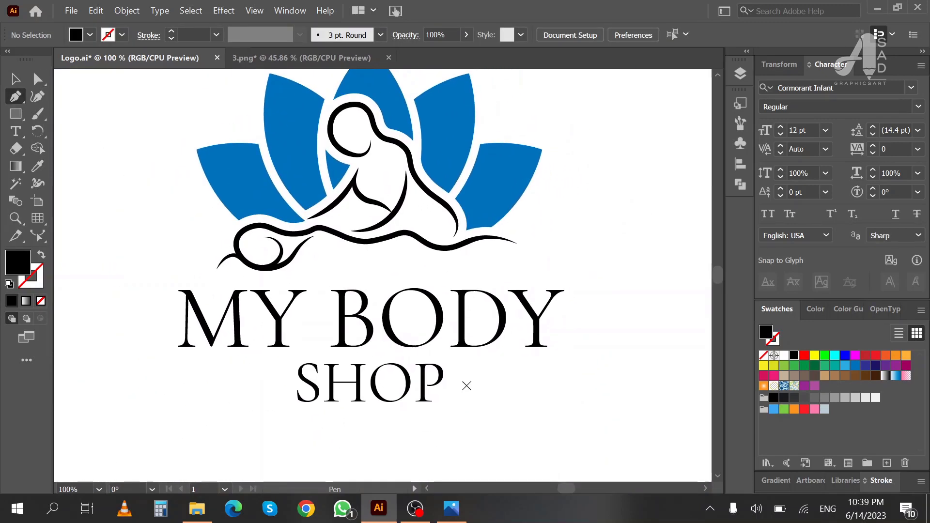
left_click(452, 380)
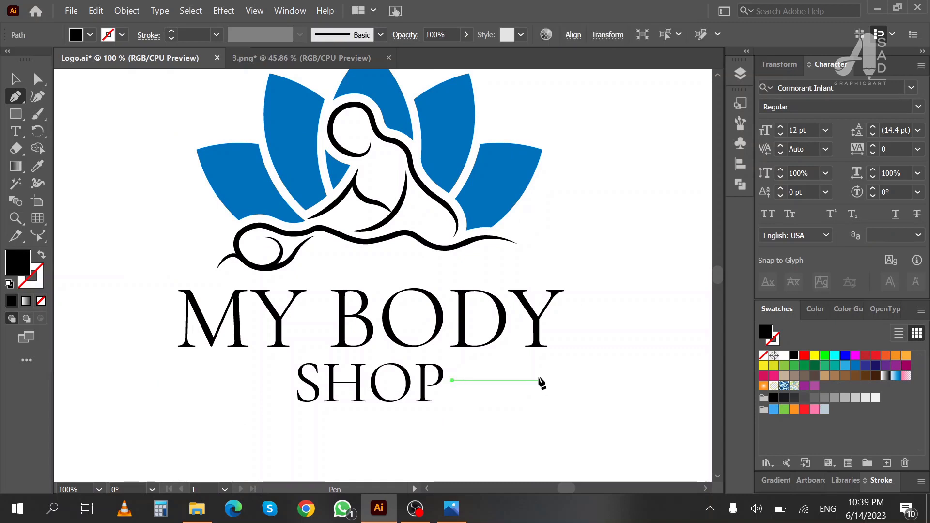
left_click(539, 380)
left_click(41, 255)
left_click(15, 79)
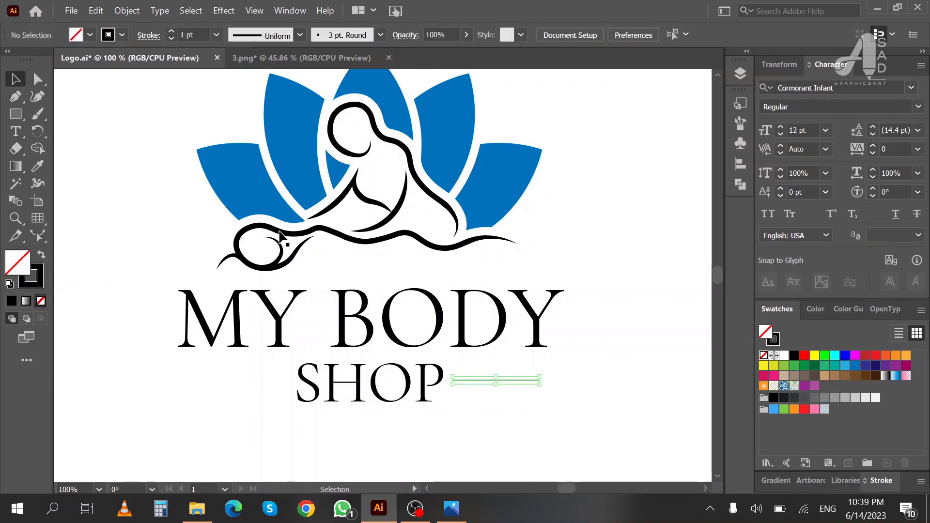
left_click(173, 31)
left_click(299, 34)
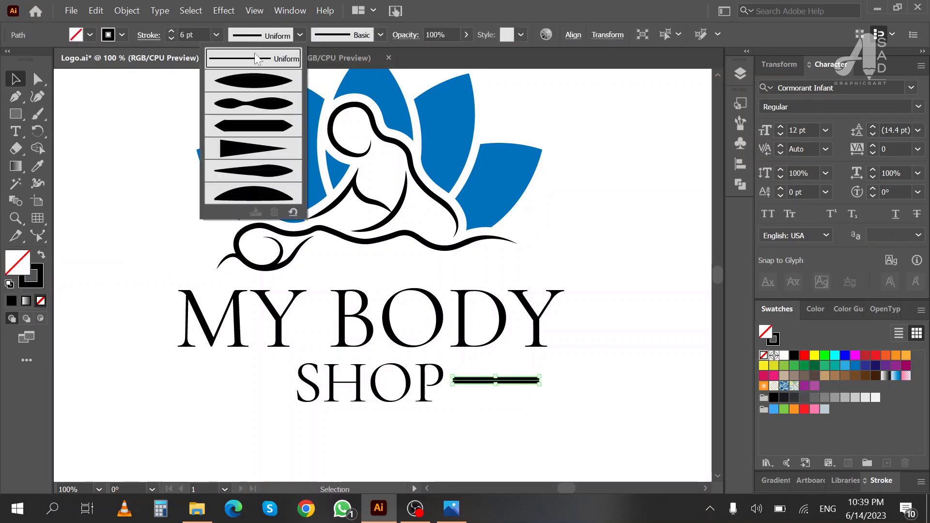
left_click(265, 81)
left_click(590, 279)
left_click(475, 381)
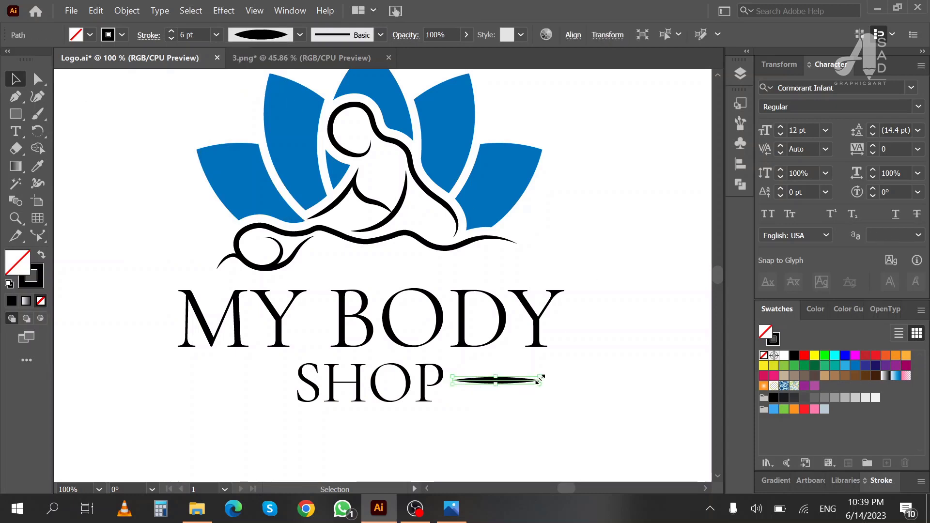
left_click(171, 38)
left_click(573, 376)
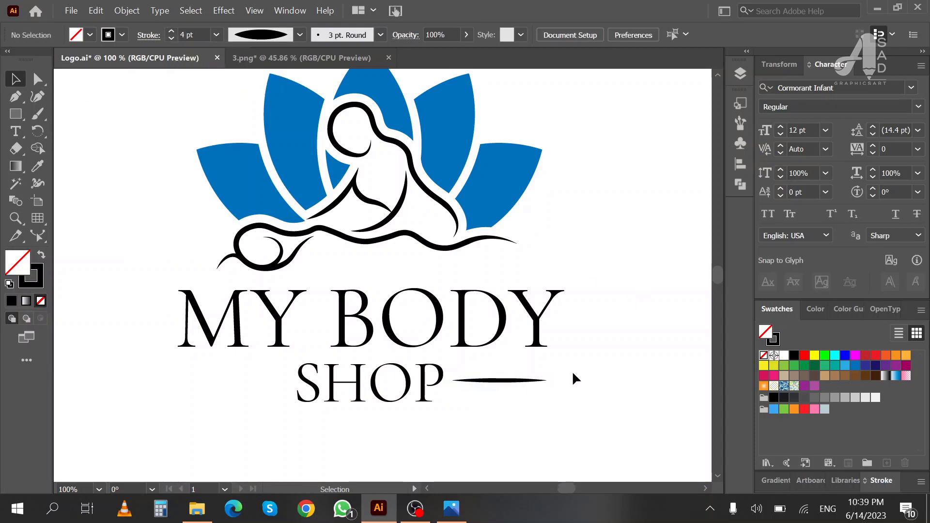
Duplicate the tapered line to the left of SHOP and nudge SHOP to centre between them
scroll(511, 357, "down", 1)
left_click_drag(512, 357, 271, 375)
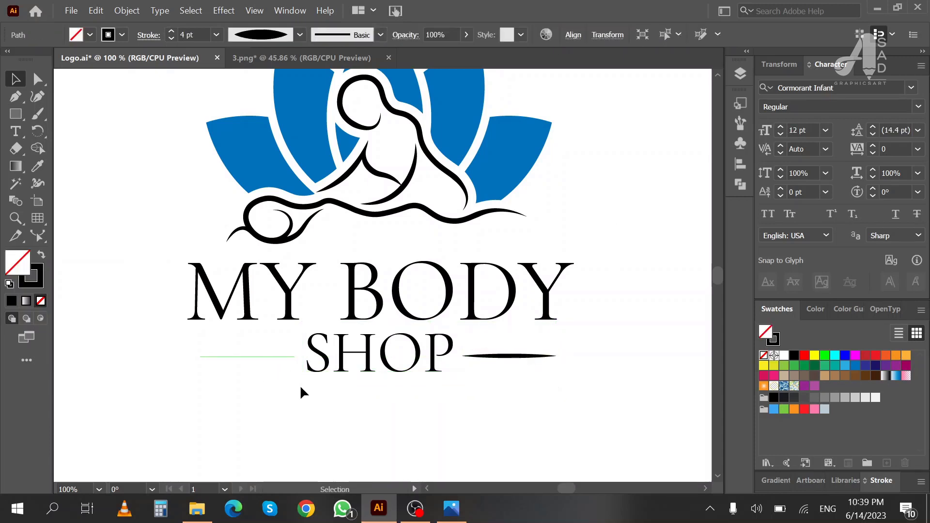
left_click(417, 301, "ctrl+alt")
left_click(33, 80)
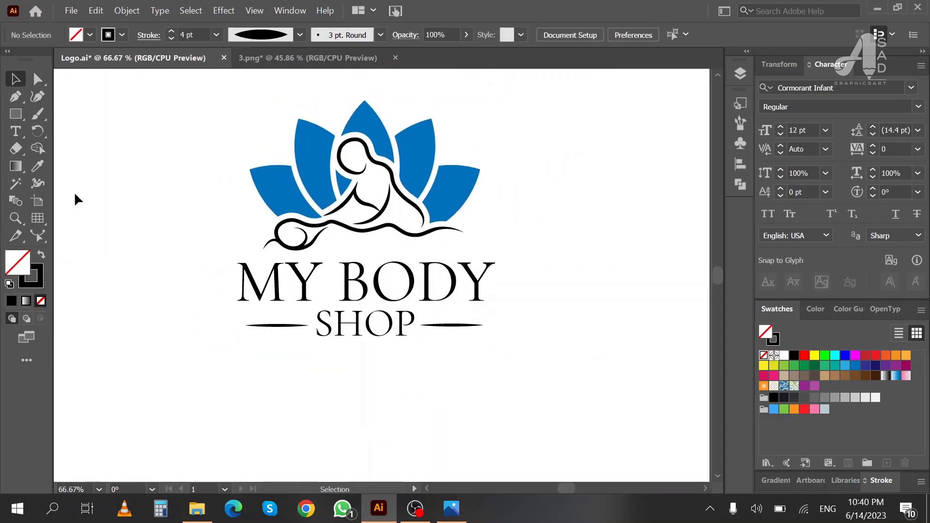
left_click_drag(230, 317, 261, 375)
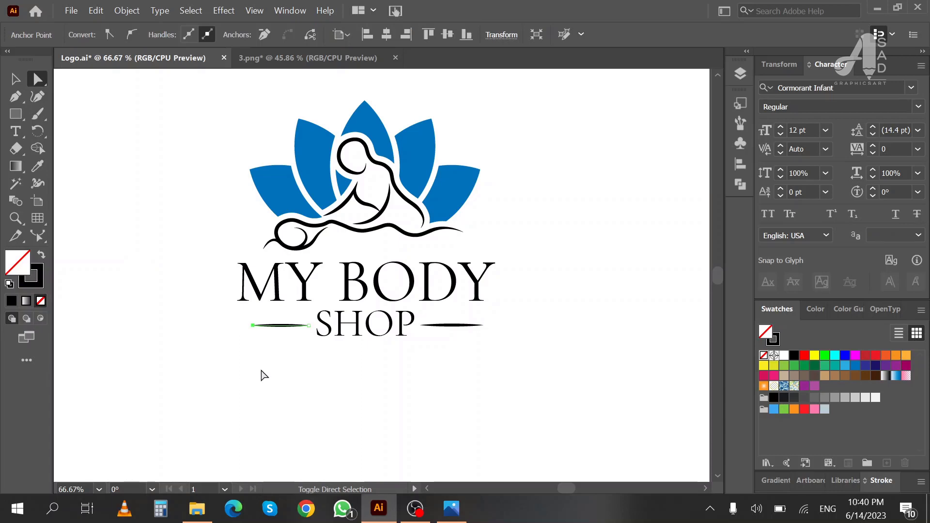
left_click_drag(503, 365, 473, 325)
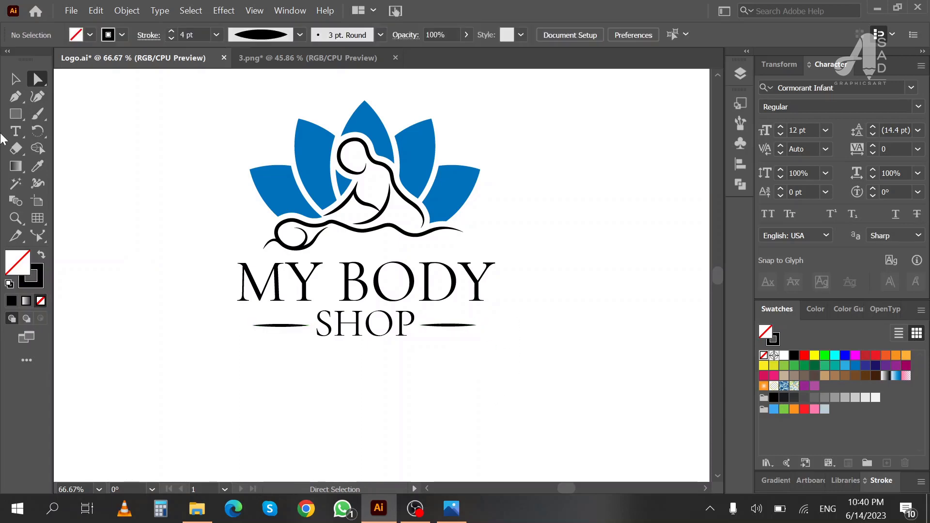
key("v")
left_click(378, 330)
left_click_drag(378, 330, 375, 330)
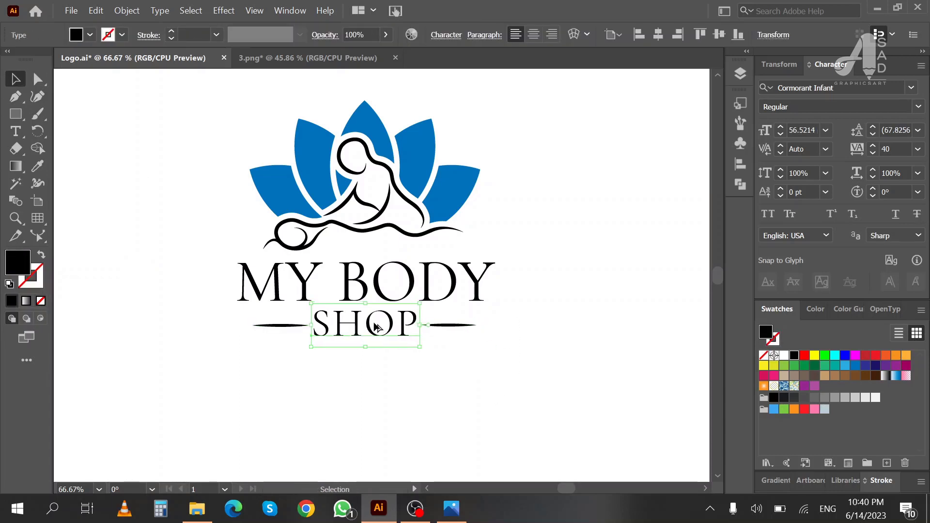
left_click(486, 368)
scroll(489, 359, "up", 2)
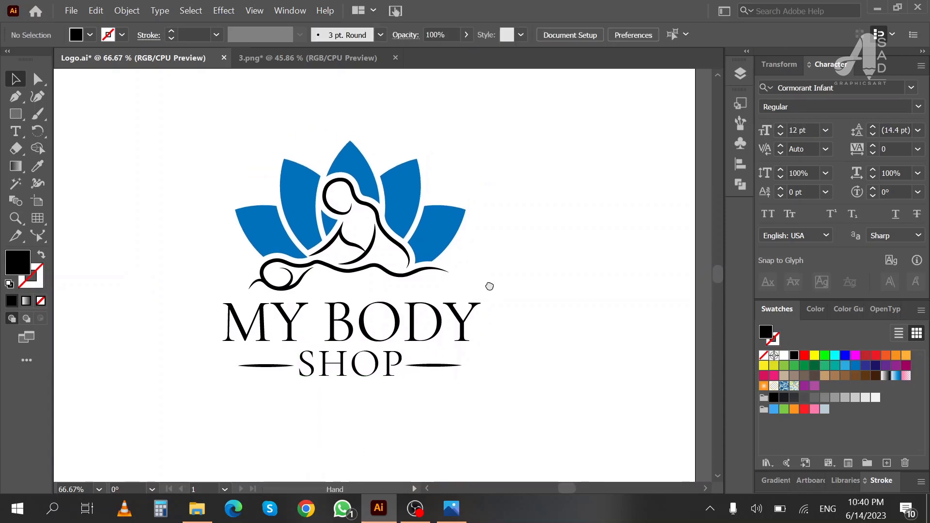
Colour the lotus petals in alternating dark and light purple swatches
right_click(438, 220)
left_click(489, 249)
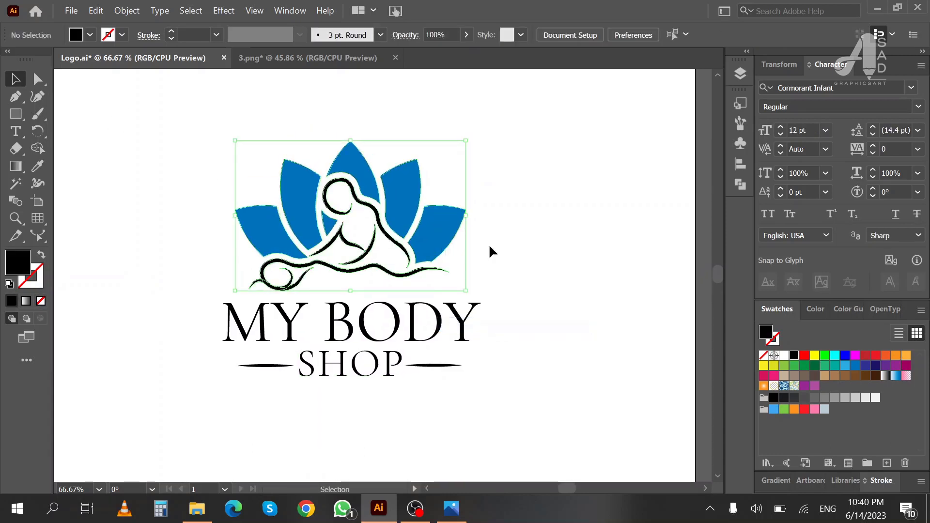
left_click(439, 235)
double_click(777, 309)
double_click(829, 65)
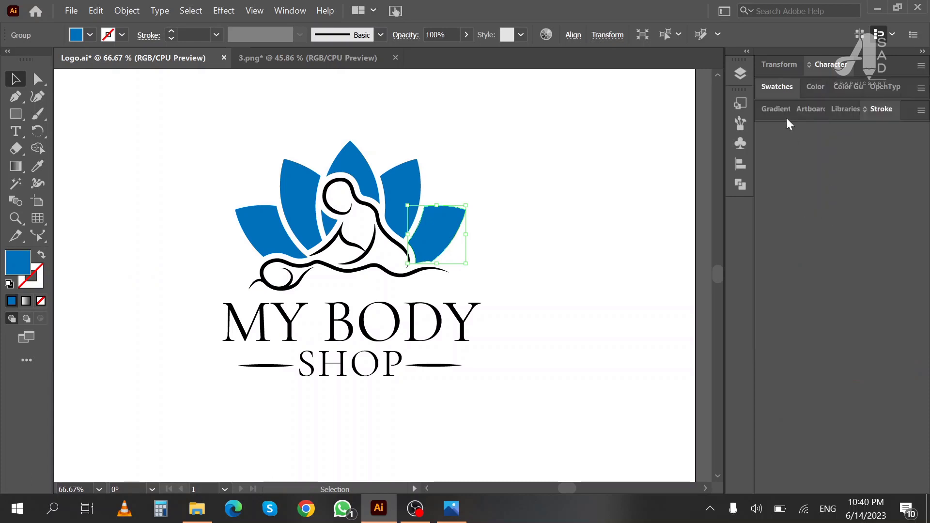
left_click(777, 87)
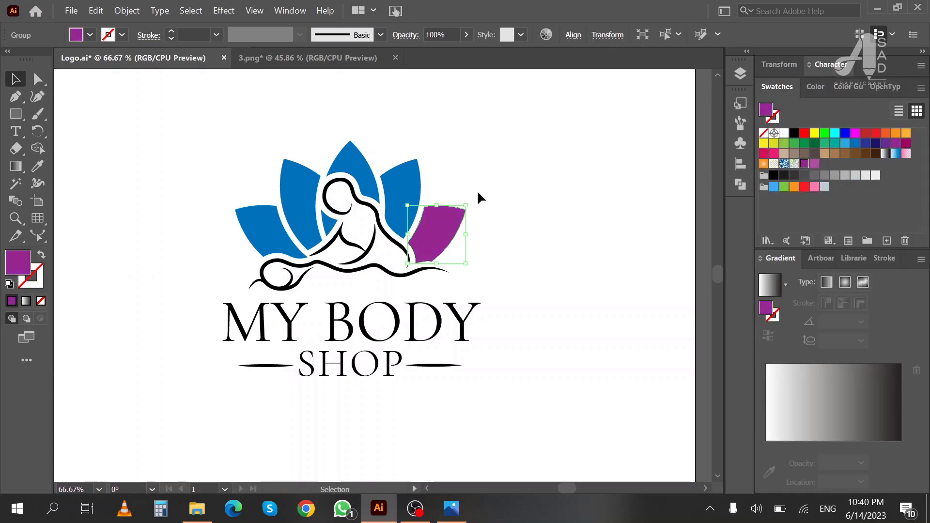
left_click(400, 199)
left_click(814, 163)
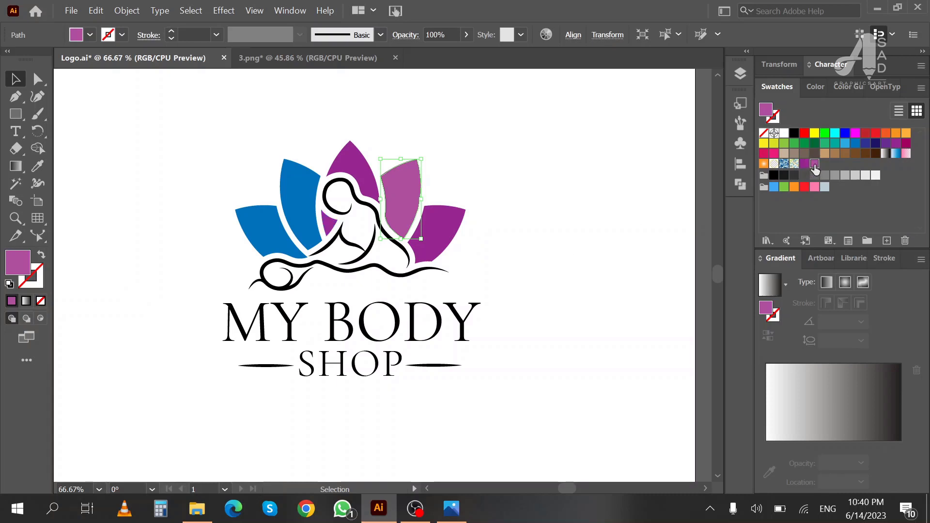
left_click_drag(814, 163, 307, 201)
left_click_drag(297, 238, 296, 238)
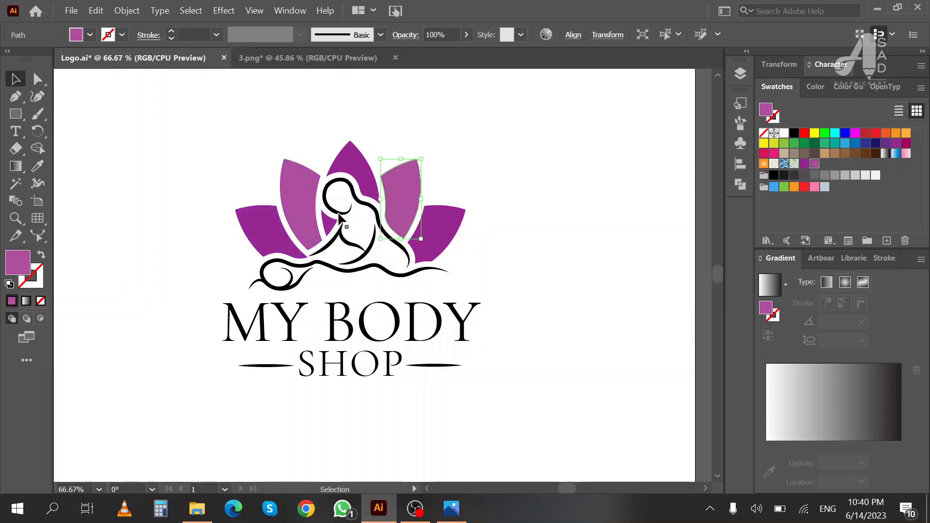
Colour the figure outline and the lower wave purple
left_click(341, 213)
left_click(290, 285, "shift")
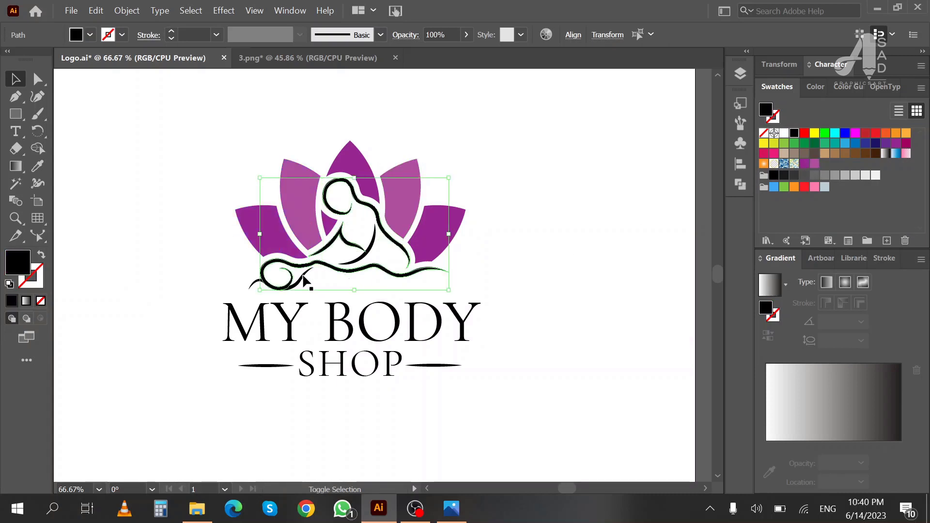
left_click(813, 164)
left_click(585, 209)
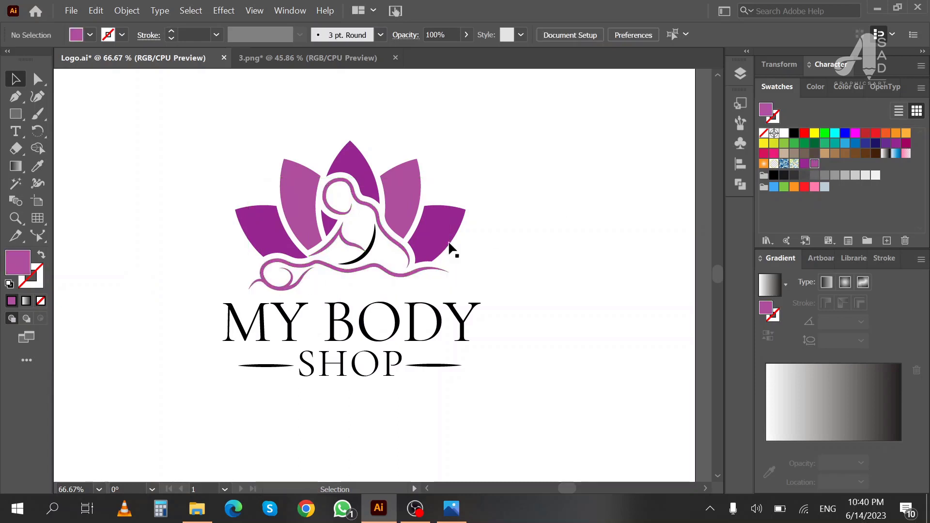
left_click(372, 243)
left_click(510, 243)
Colour the MY BODY text, SHOP and its side lines purple
left_click(463, 324)
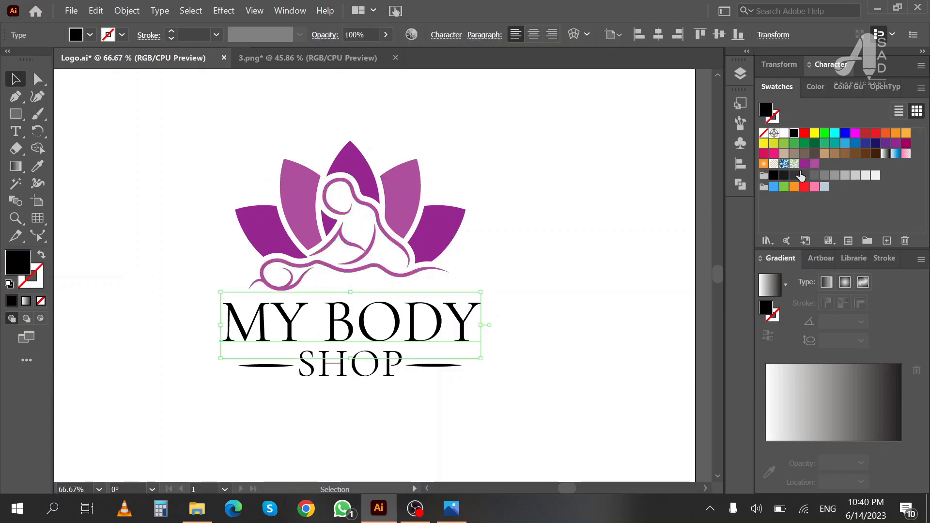
left_click(804, 164)
left_click(581, 315)
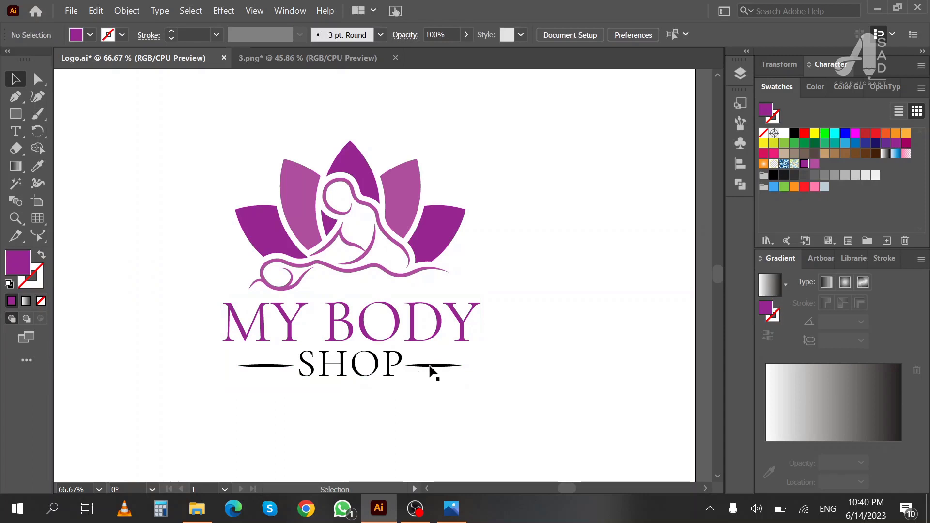
left_click(431, 369)
left_click(127, 11)
left_click(434, 367)
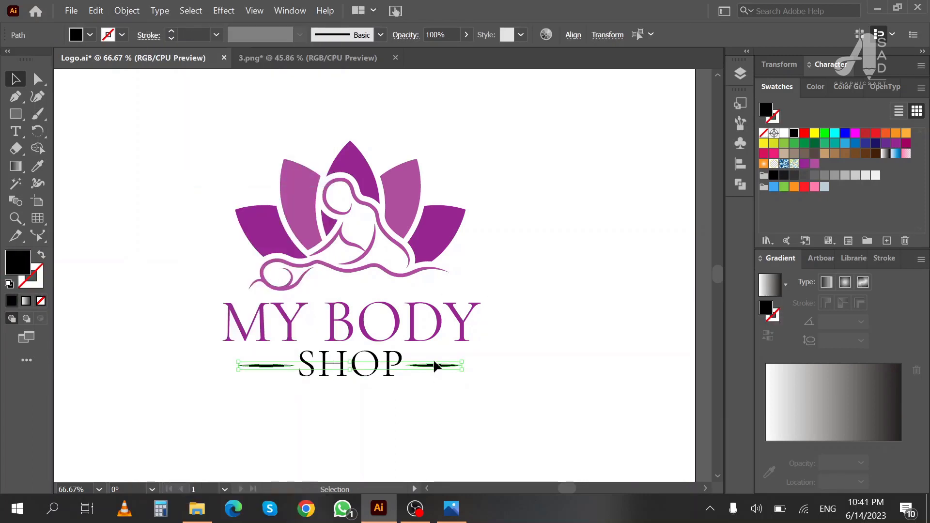
left_click(385, 368, "shift")
left_click(814, 164)
left_click(581, 286)
Select all logo parts, scale them up, and nudge the logo slightly down
key("z")
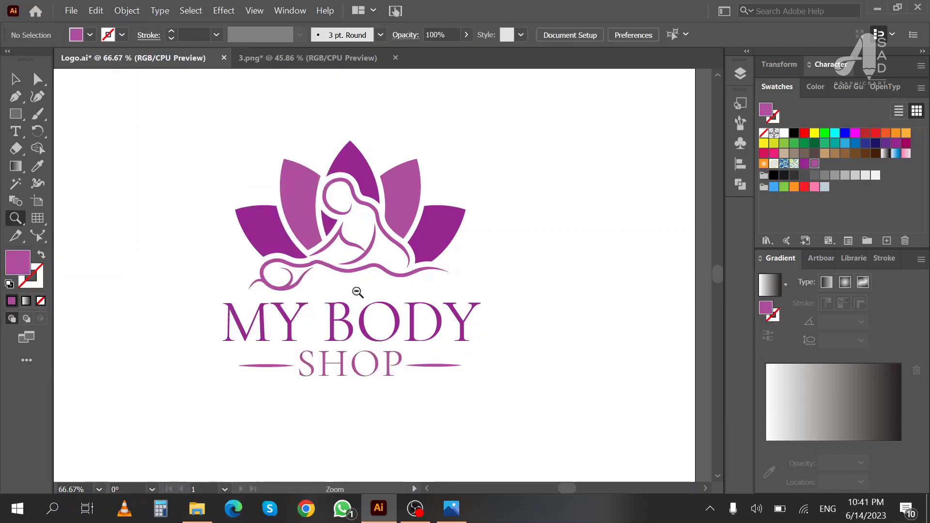
left_click(358, 292, "alt")
key("v")
key("ctrl+a")
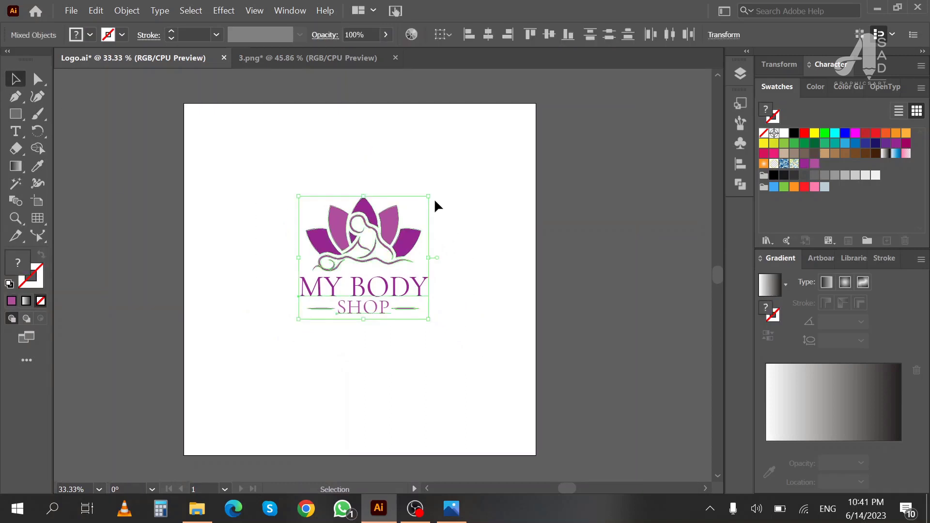
left_click_drag(428, 196, 451, 173)
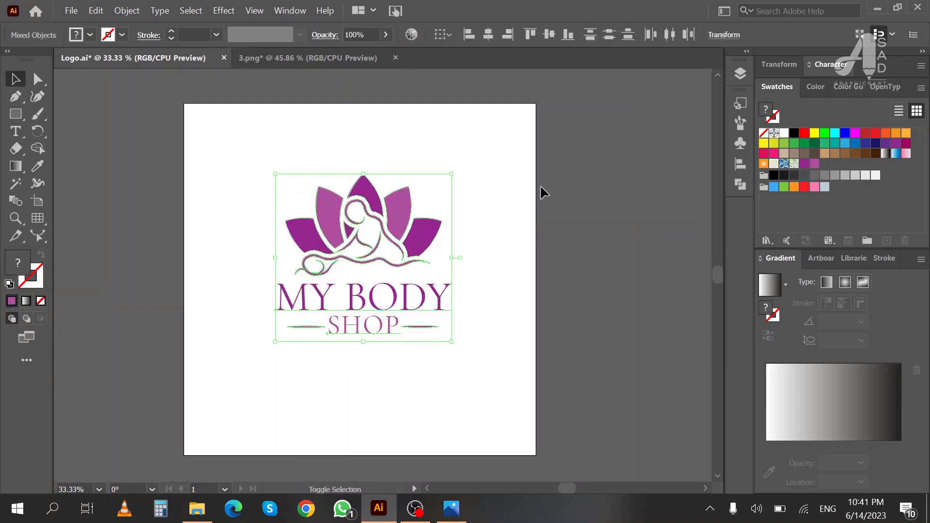
key("shift+Down")
key("shift+Down")
key("shift+Down")
key("shift+Left")
key("shift+Left")
key("shift+Down")
key("shift+Down")
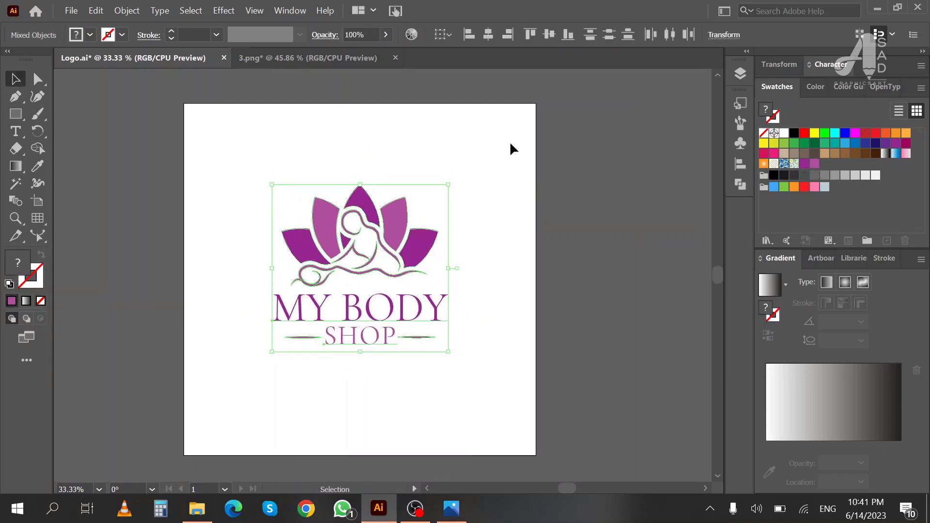
Group the logo parts and centre the group on the artboard
right_click(396, 171)
left_click(485, 266)
left_click(548, 34)
left_click(526, 227)
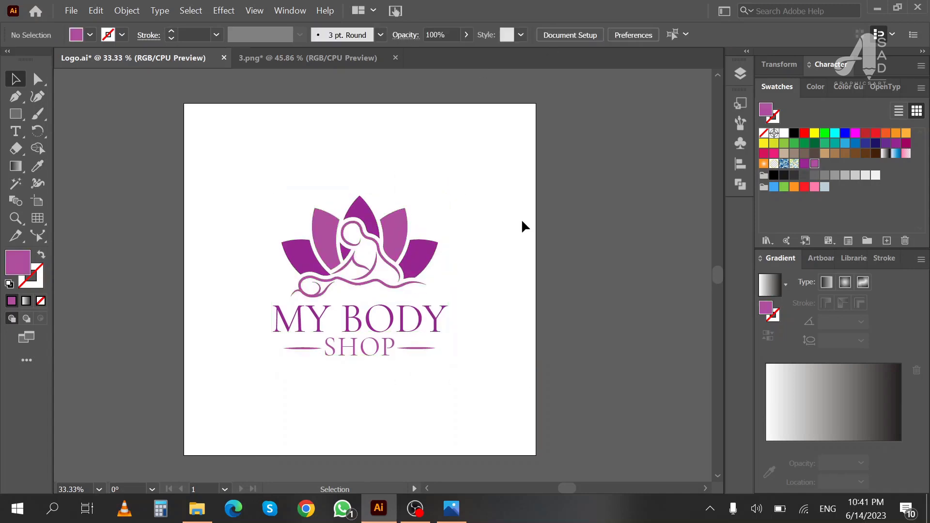
mouse_move(496, 260)
left_mouse_down()
mouse_move(503, 247)
mouse_move(633, 278)
left_mouse_up()
Hide all panels with Tab and zoom in on the finished purple logo
key("Tab")
left_click(609, 284, "ctrl")
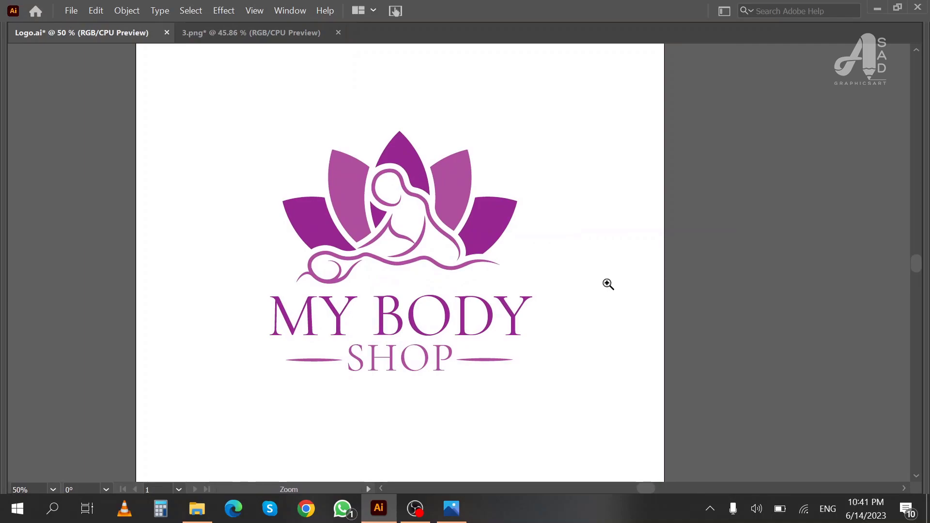